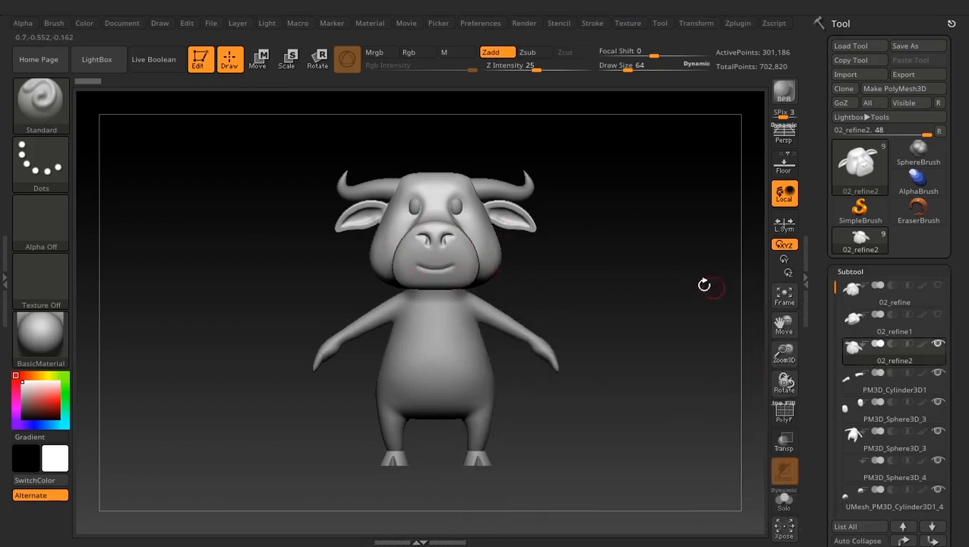
# Step: Compare the 02_refine1 and 02_refine2 head subtools on the character, ending with 02_refine2 active
pyautogui.click(862, 323)
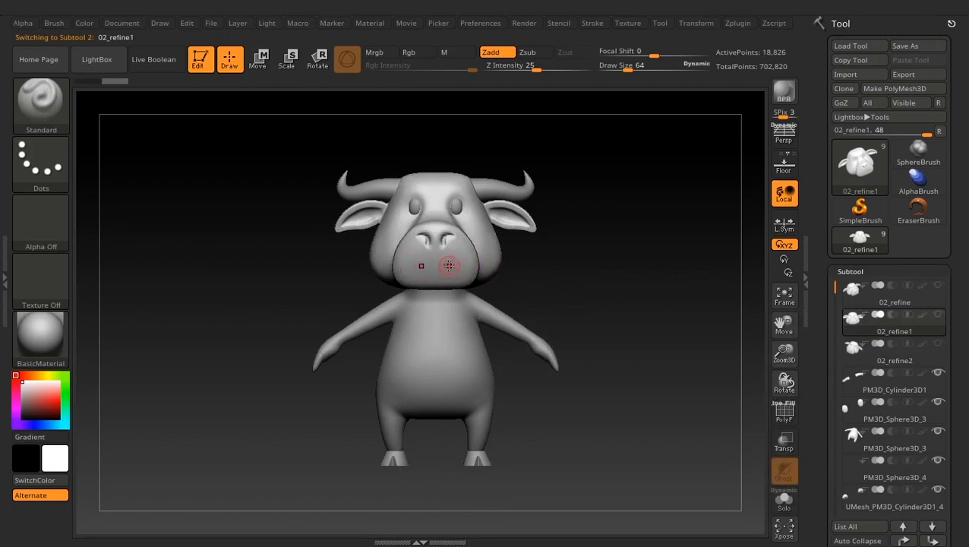
pyautogui.click(855, 347)
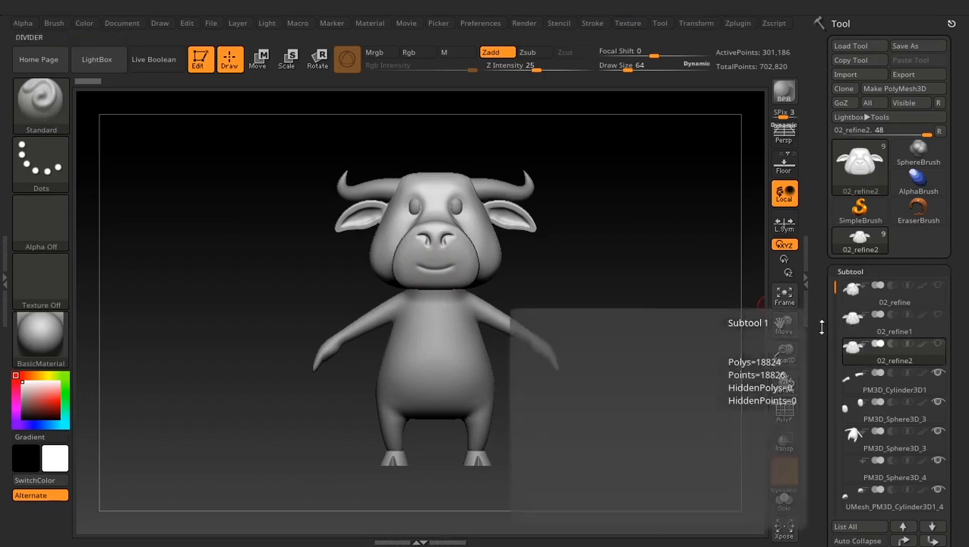
pyautogui.click(850, 323)
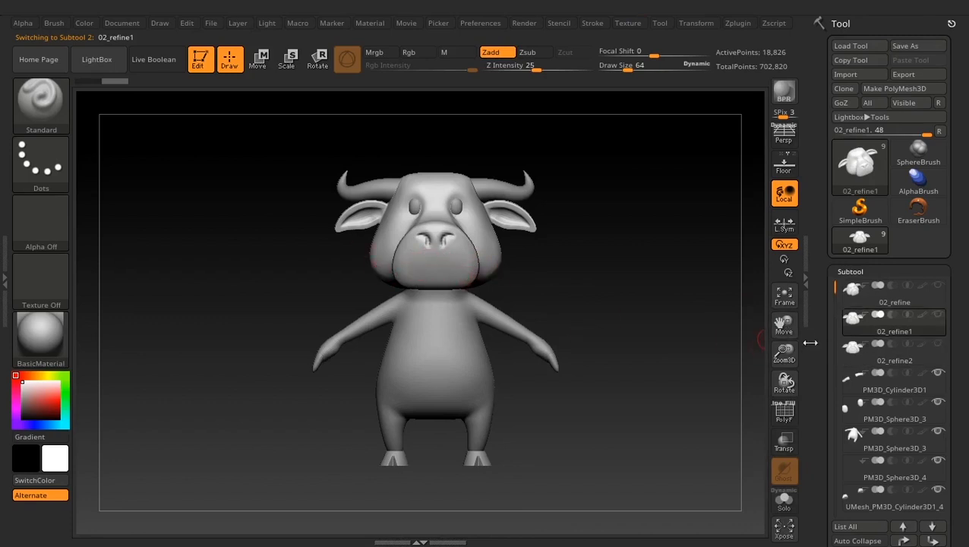
pyautogui.click(853, 348)
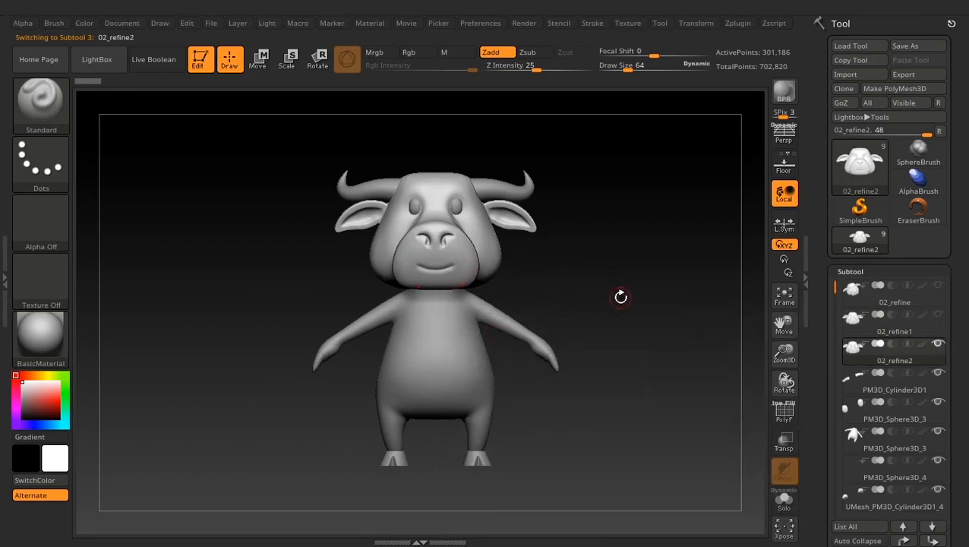
pyautogui.moveTo(823, 314); pyautogui.dragTo(817, 293)
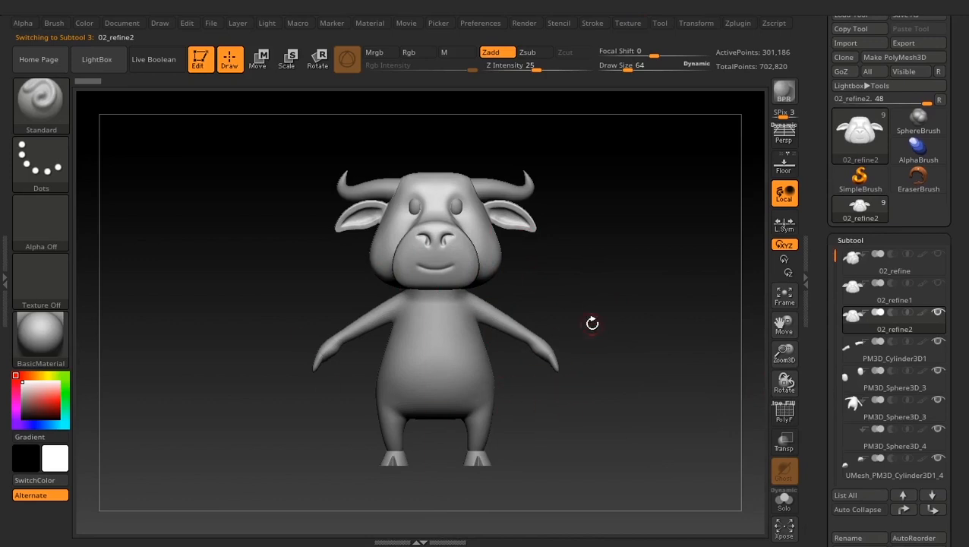
pyautogui.moveTo(822, 322); pyautogui.dragTo(820, 306)
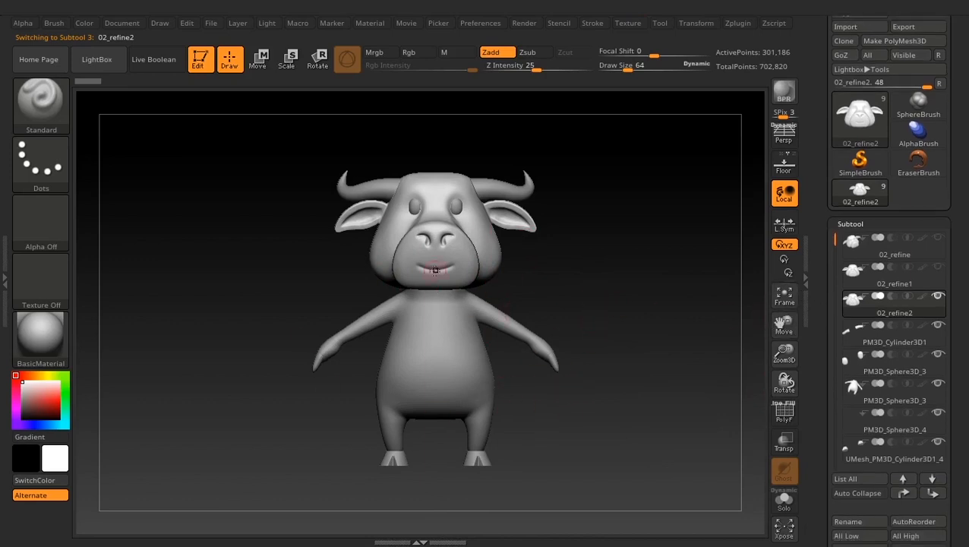
pyautogui.moveTo(822, 249); pyautogui.dragTo(824, 275)
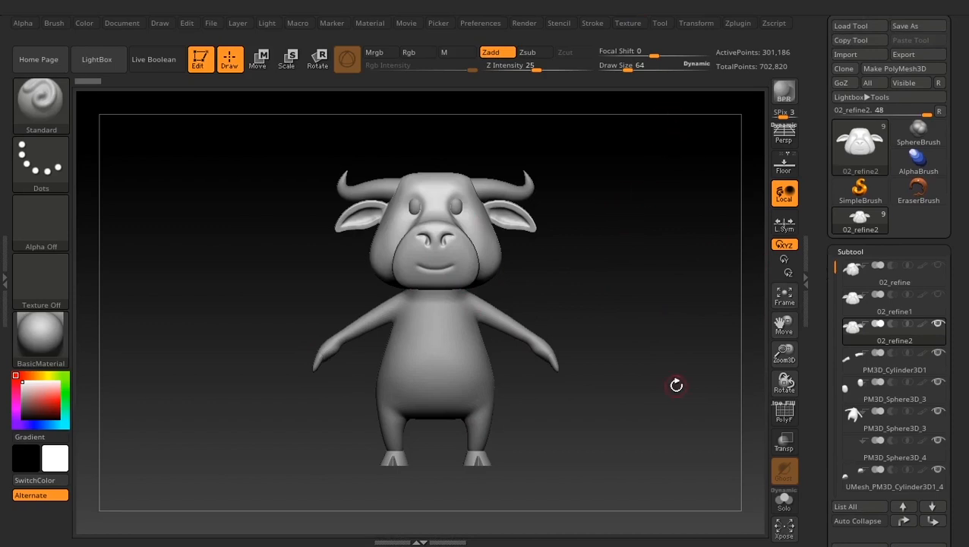
# Step: Dock the Zplugin palette beside the canvas with the UV Master options expanded
pyautogui.click(738, 23)
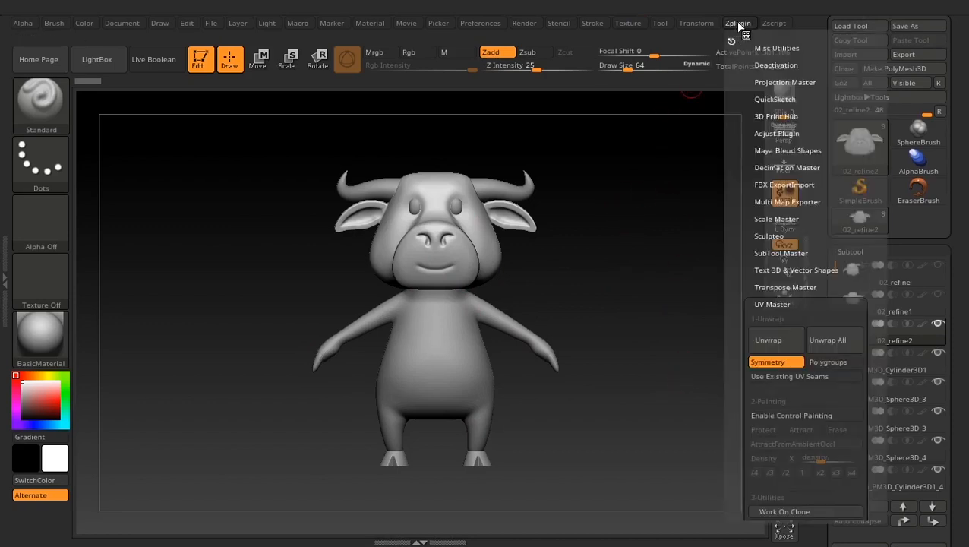
pyautogui.click(779, 302)
pyautogui.click(778, 301)
pyautogui.moveTo(731, 41); pyautogui.dragTo(76, 190)
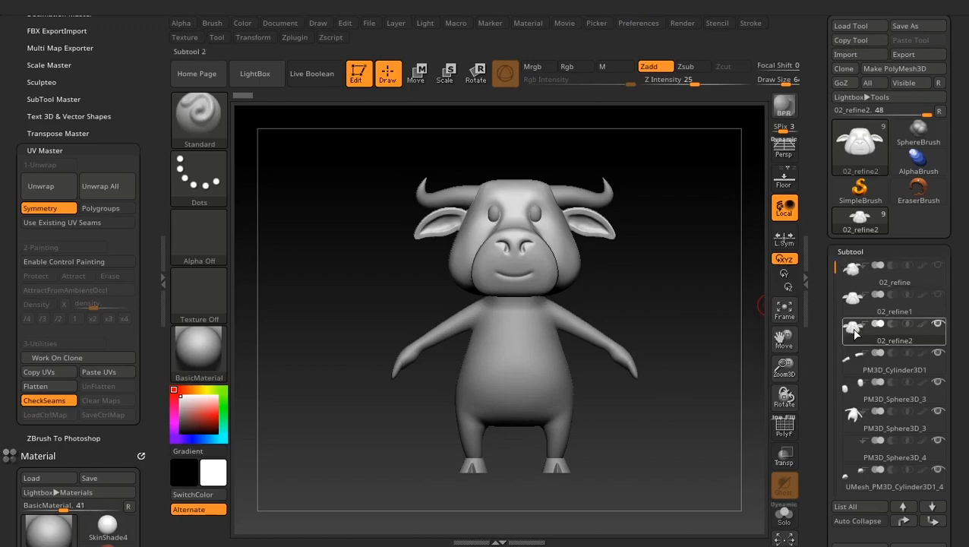
# Step: Create a UV Master working clone of the 02_refine2 head subtool
pyautogui.moveTo(872, 335)
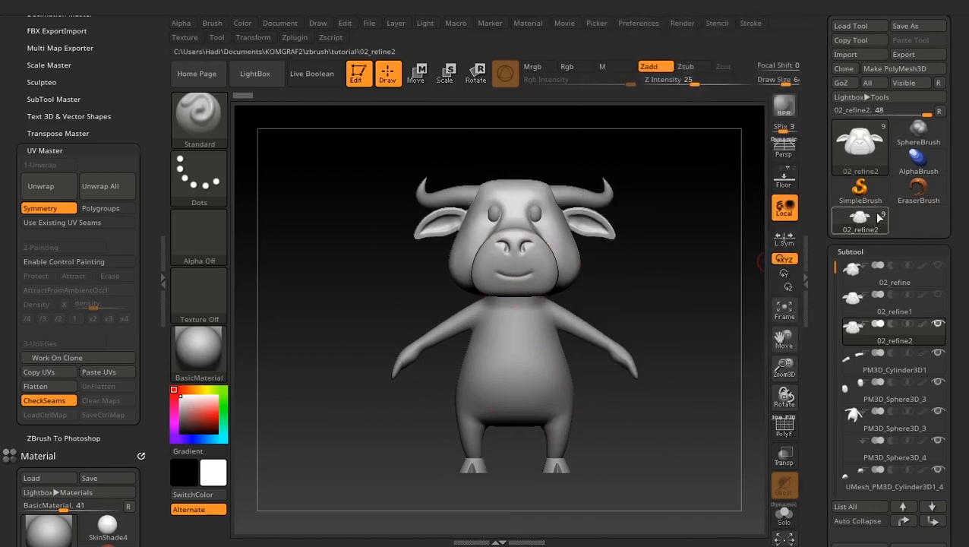
pyautogui.click(71, 356)
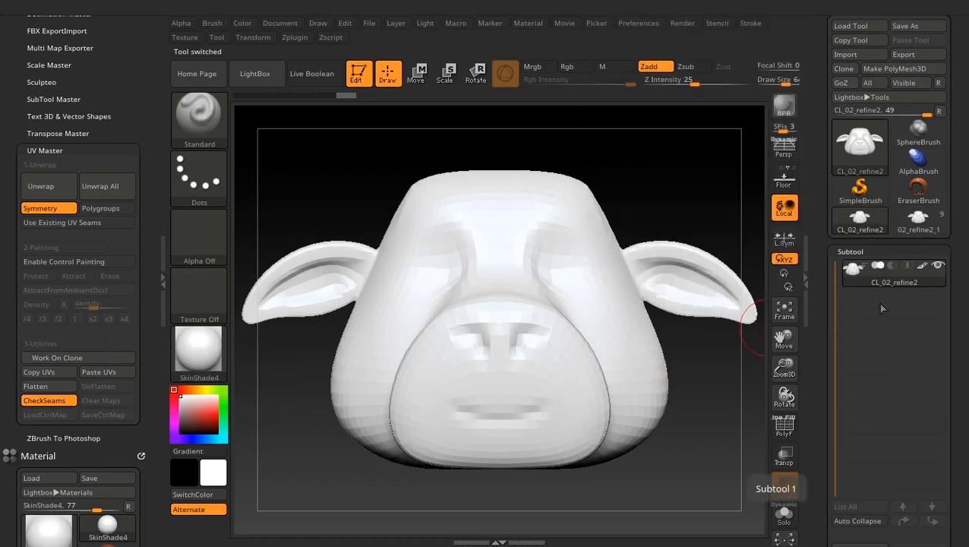
pyautogui.moveTo(882, 284)
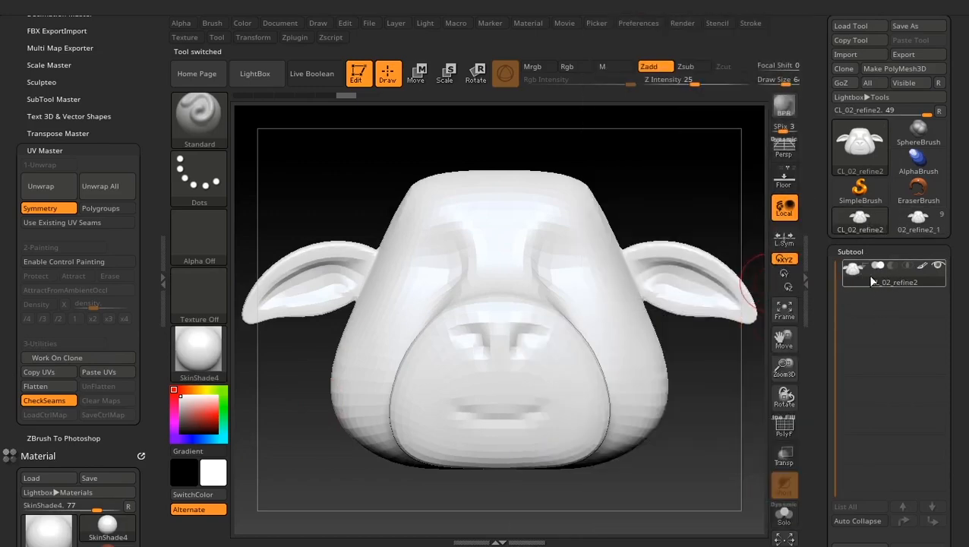
pyautogui.moveTo(840, 232)
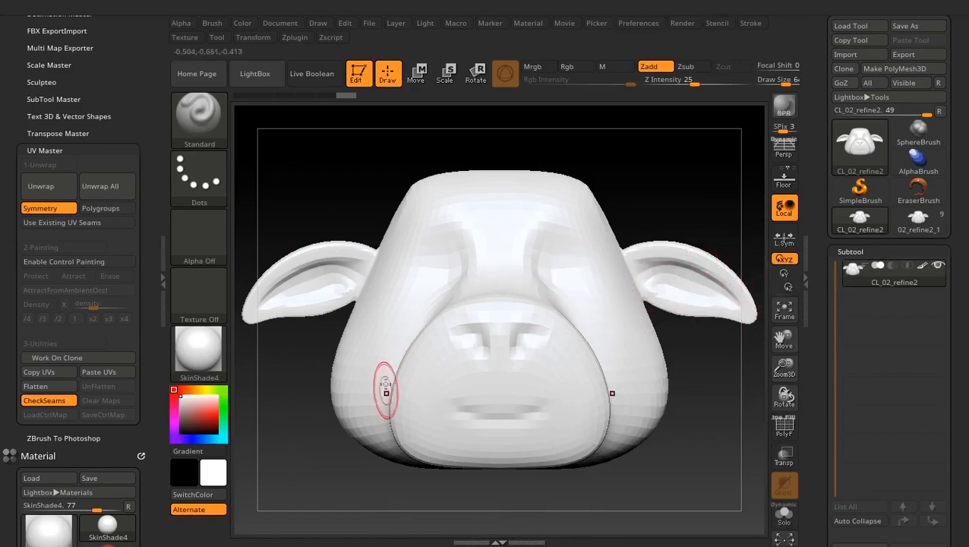
# Step: Switch back to the original multi-subtool model and compare the head at subdivision levels 1 and 4
pyautogui.click(912, 224)
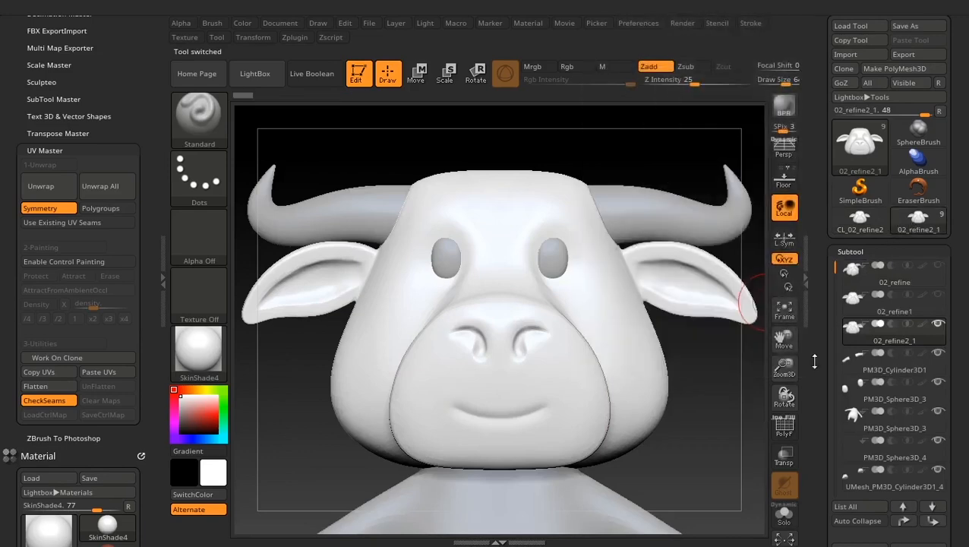
pyautogui.moveTo(814, 362); pyautogui.dragTo(820, 221)
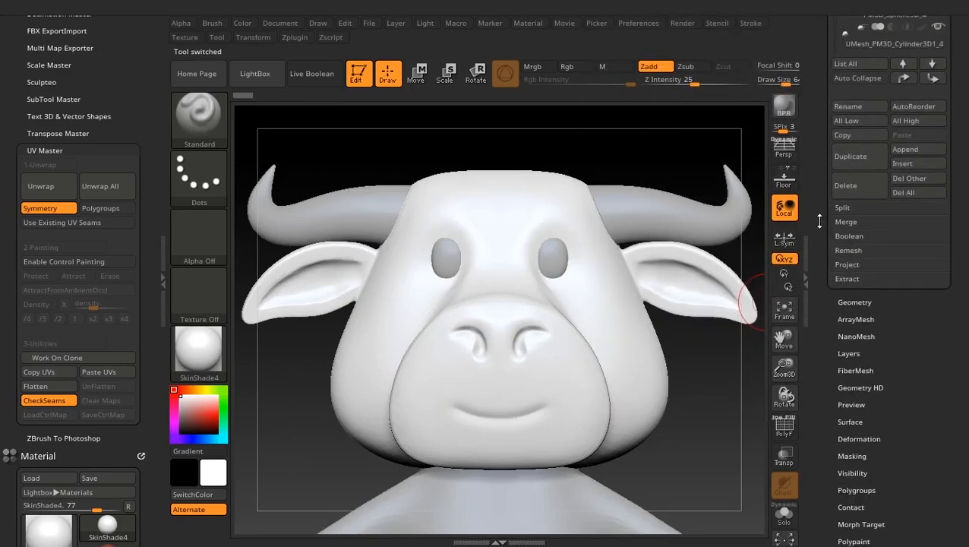
pyautogui.click(855, 302)
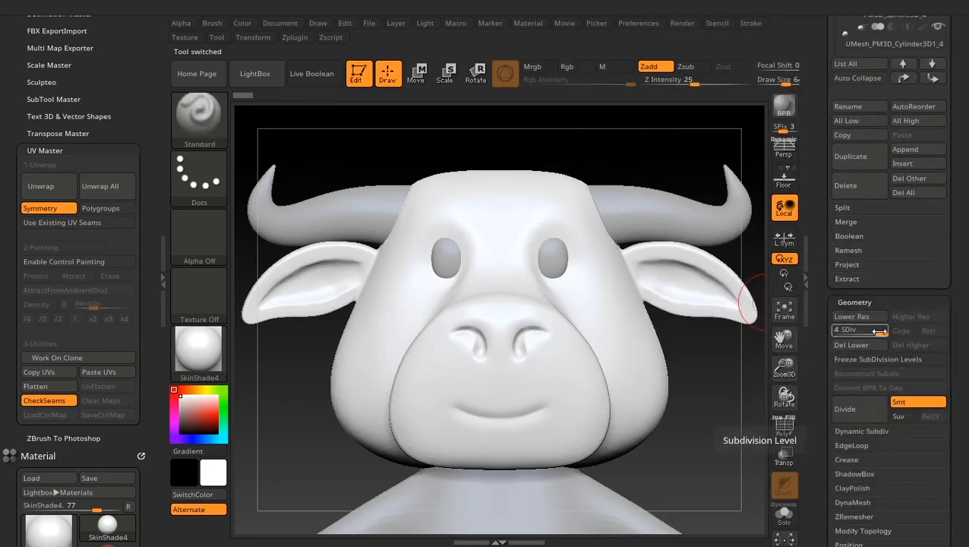
pyautogui.moveTo(823, 334); pyautogui.dragTo(820, 333)
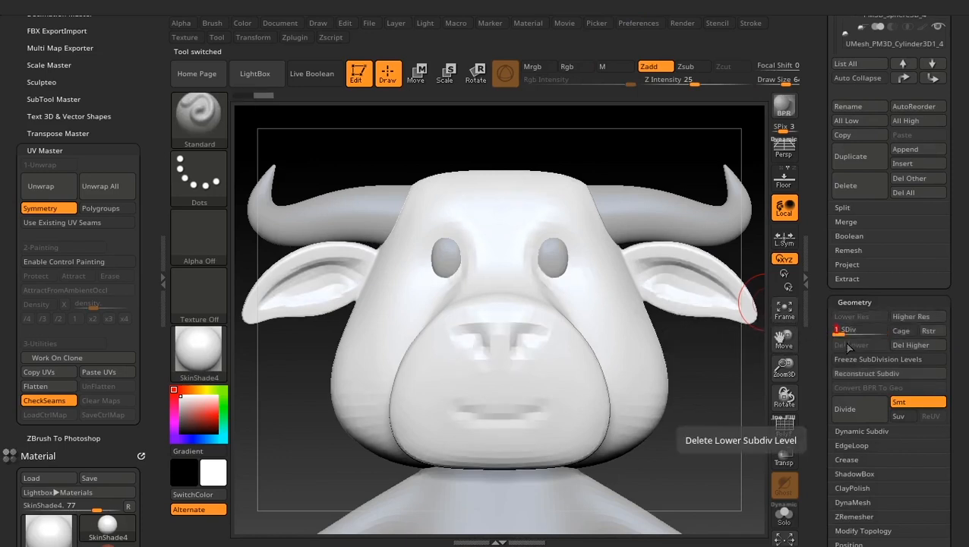
pyautogui.scroll(3, 810, 243)
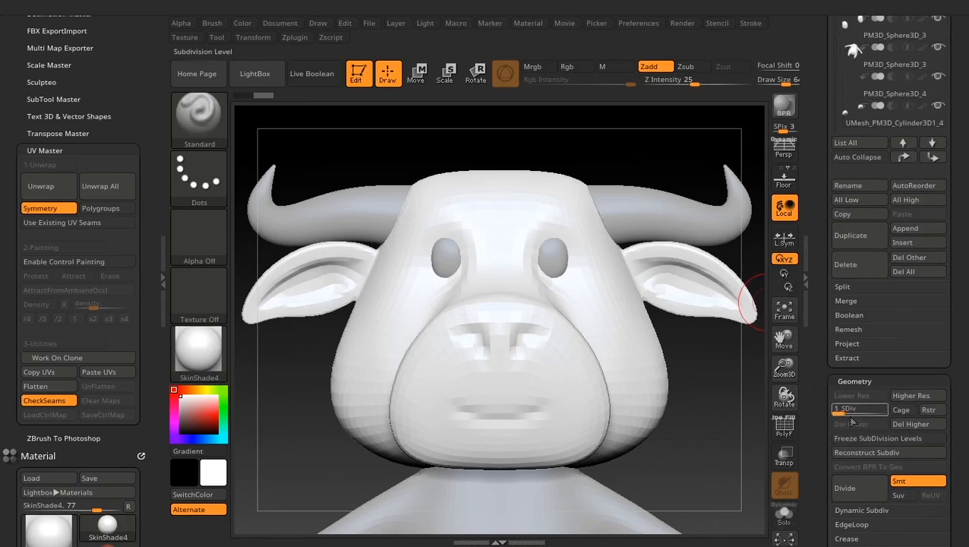
pyautogui.moveTo(897, 413); pyautogui.dragTo(899, 413)
pyautogui.moveTo(818, 105); pyautogui.dragTo(821, 248)
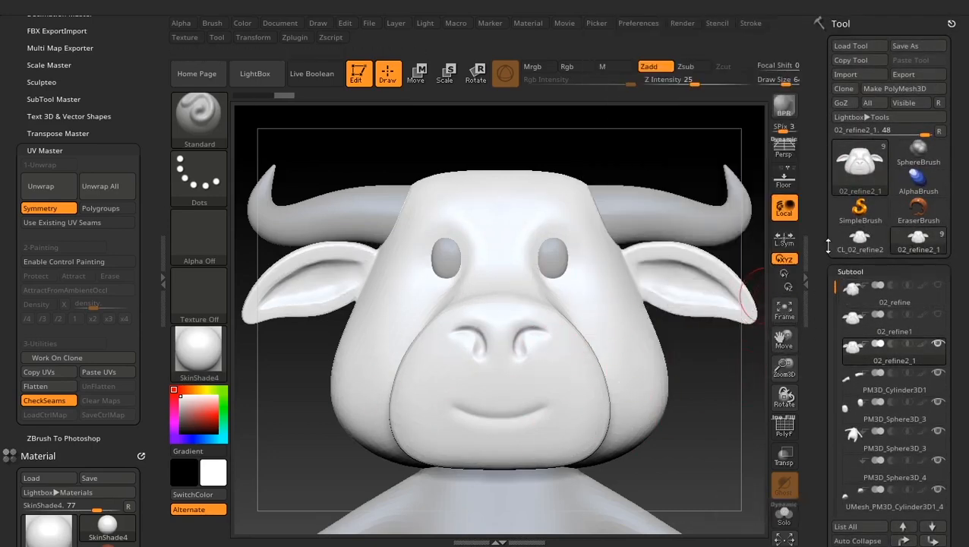
# Step: Unwrap the CL_02_refine2 head clone with Symmetry on and CheckSeams off, and preview its flattened UV layout
pyautogui.click(860, 242)
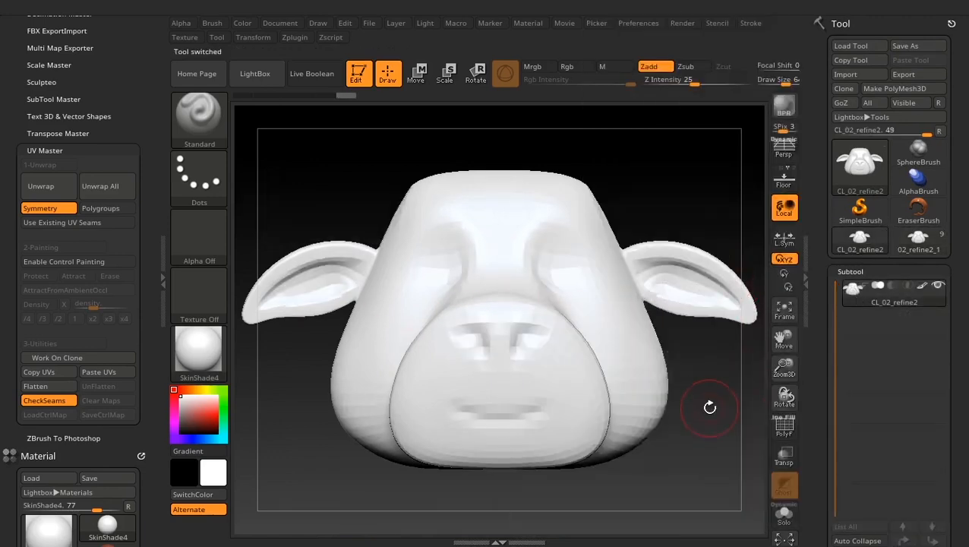
pyautogui.keyDown('alt'); pyautogui.moveTo(710, 407); pyautogui.dragTo(676, 386); pyautogui.keyUp('alt')
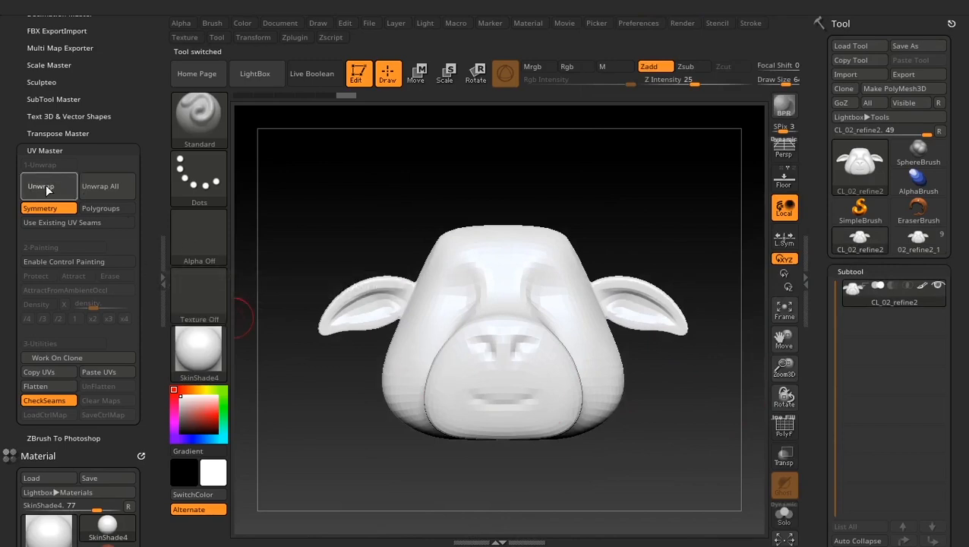
pyautogui.click(38, 401)
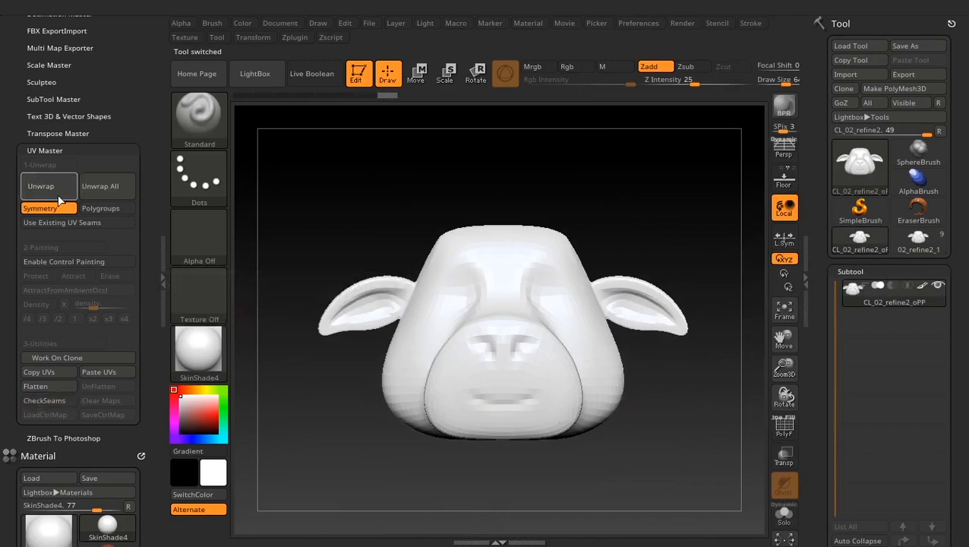
pyautogui.click(42, 186)
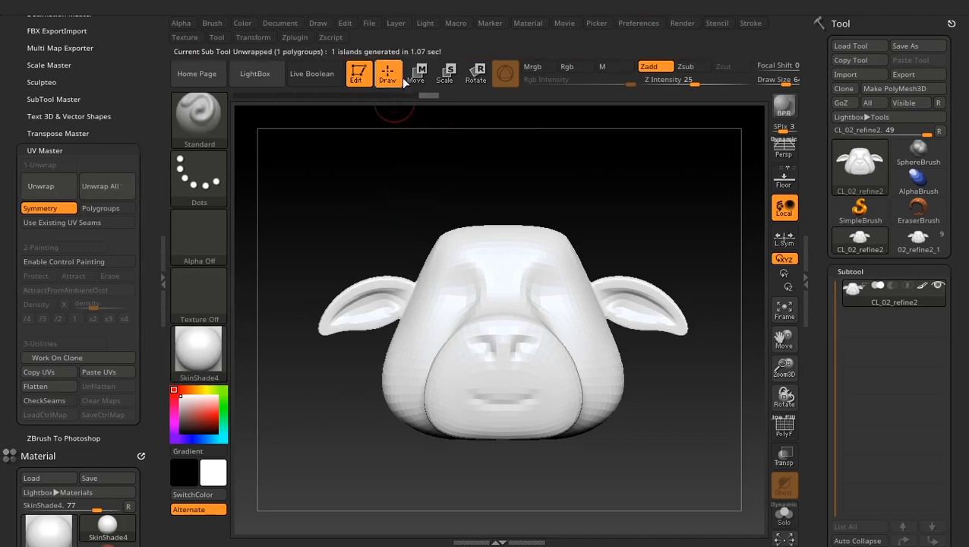
pyautogui.click(44, 386)
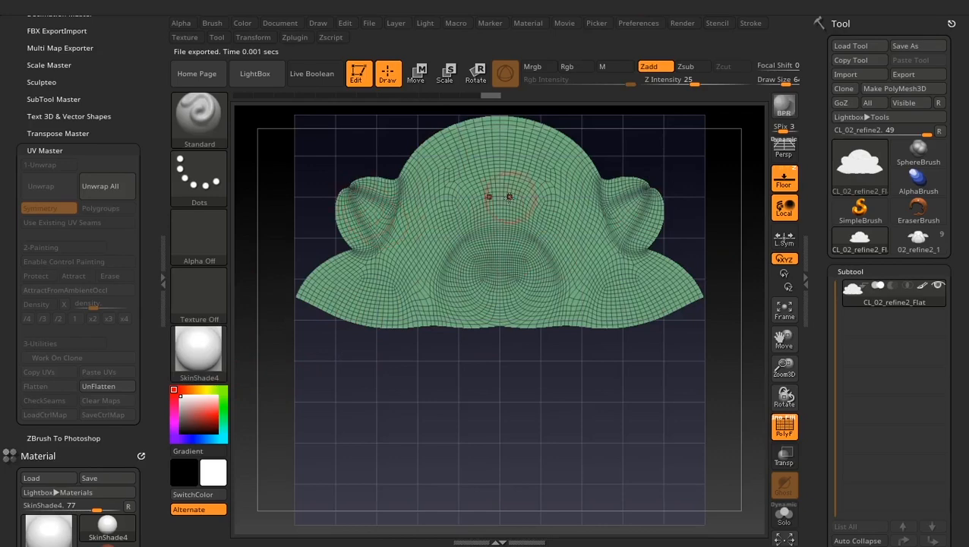
pyautogui.click(98, 386)
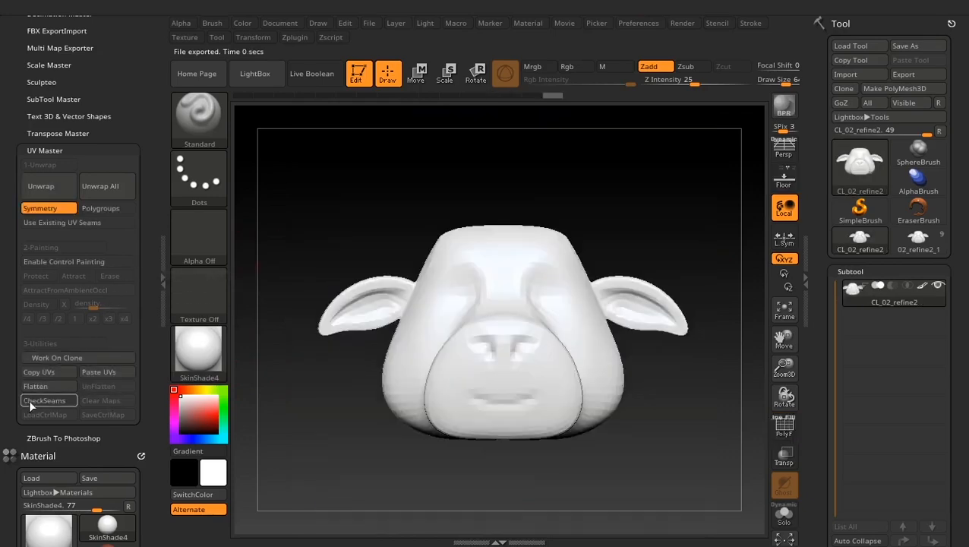
# Step: Display the UV seams on the head clone and examine them on the forehead, back and ears
pyautogui.click(44, 400)
pyautogui.moveTo(350, 469); pyautogui.dragTo(453, 472)
pyautogui.moveTo(532, 485); pyautogui.dragTo(589, 480)
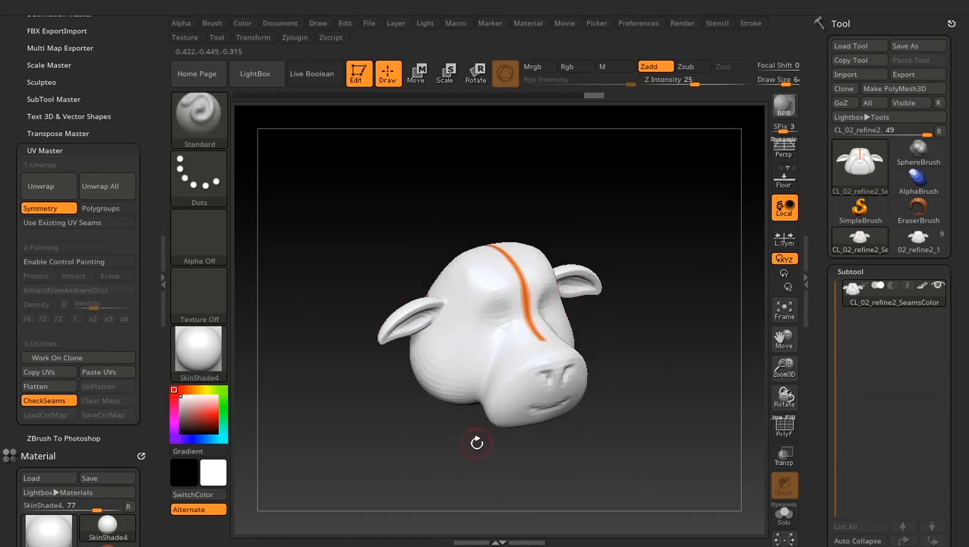
pyautogui.moveTo(478, 439); pyautogui.dragTo(569, 383)
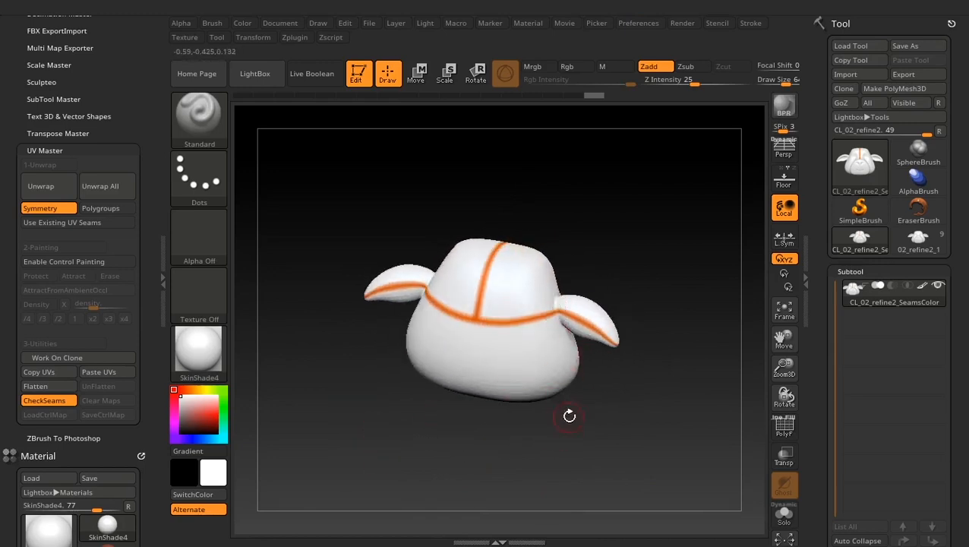
pyautogui.moveTo(577, 459); pyautogui.dragTo(484, 450)
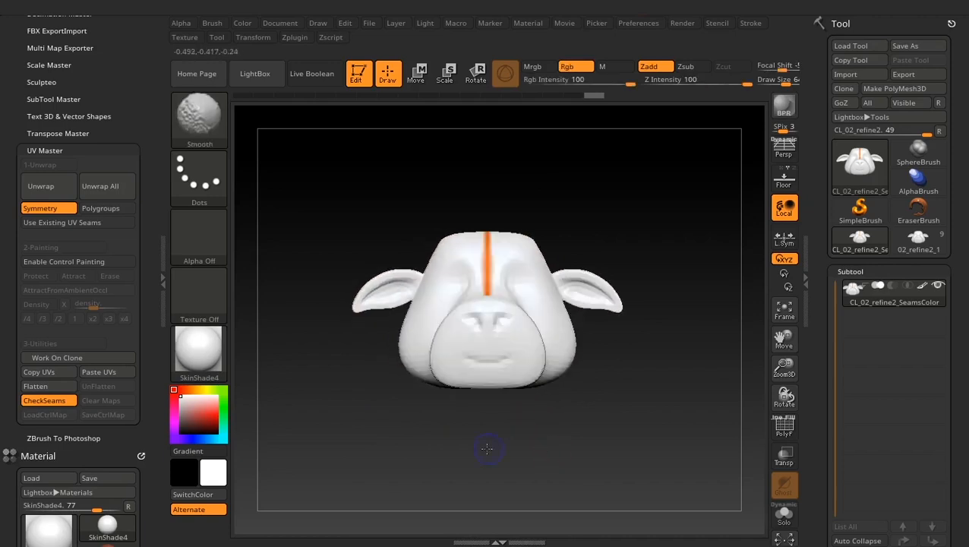
pyautogui.moveTo(570, 433); pyautogui.dragTo(600, 465)
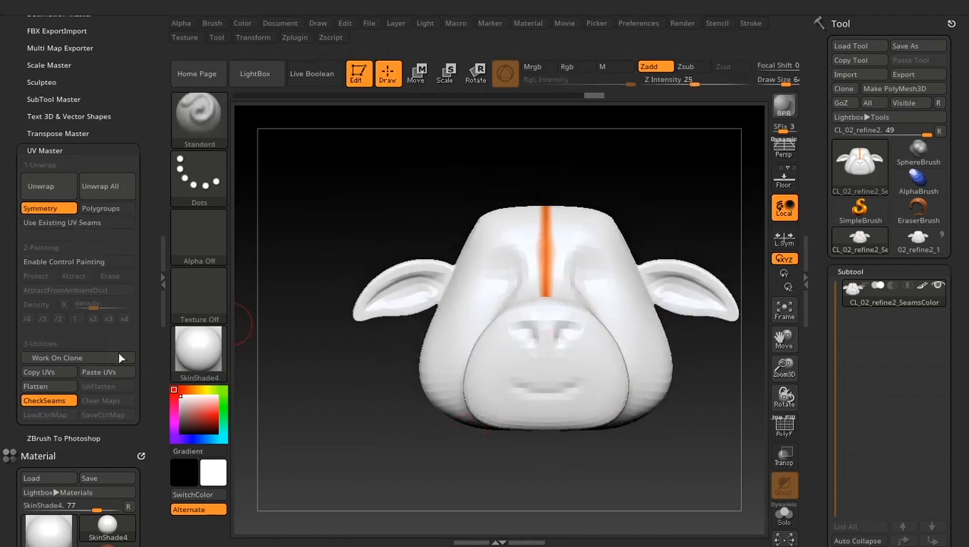
# Step: Preview the flattened UV layout again, restore the 3D head, and examine the seam placement from the back, sides and front
pyautogui.click(35, 386)
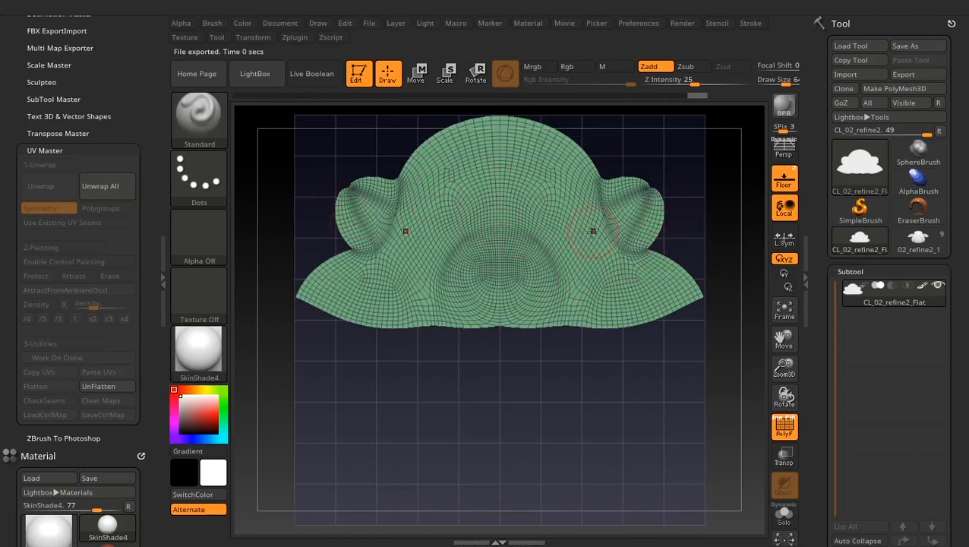
pyautogui.click(114, 385)
pyautogui.moveTo(403, 402)
pyautogui.mouseDown()
pyautogui.moveTo(490, 300)
pyautogui.moveTo(419, 456)
pyautogui.moveTo(403, 417)
pyautogui.mouseUp()
pyautogui.moveTo(373, 410); pyautogui.dragTo(516, 416)
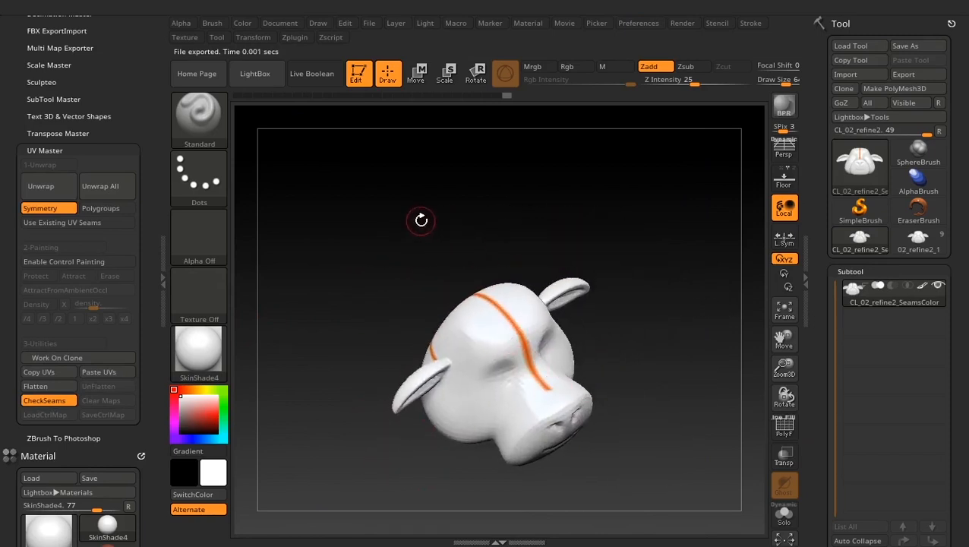
pyautogui.moveTo(494, 239); pyautogui.dragTo(464, 204)
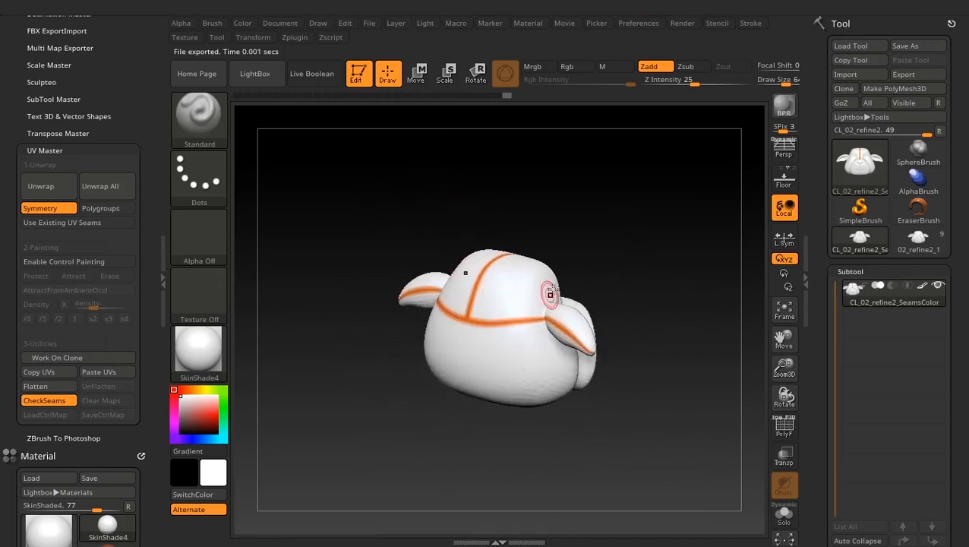
pyautogui.moveTo(607, 229); pyautogui.dragTo(582, 265)
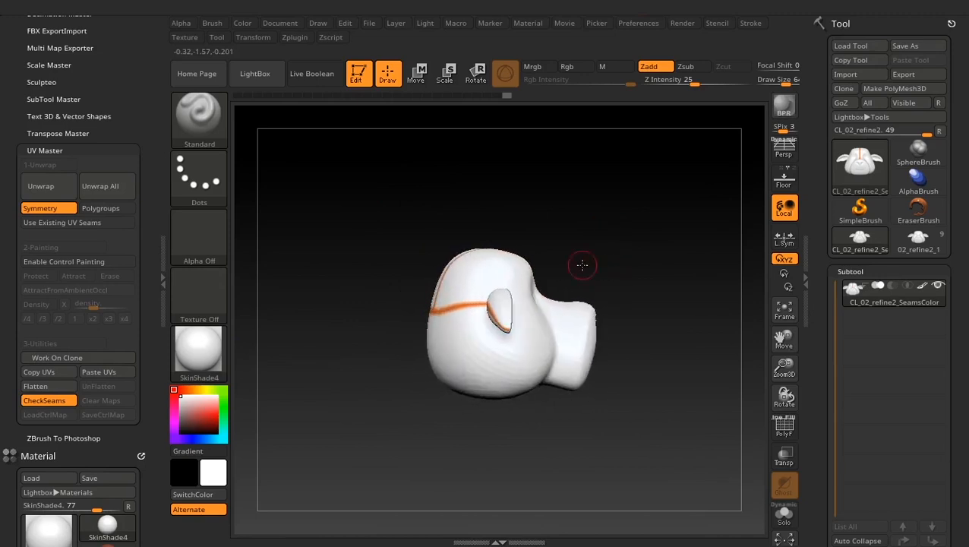
pyautogui.moveTo(573, 339); pyautogui.dragTo(499, 325)
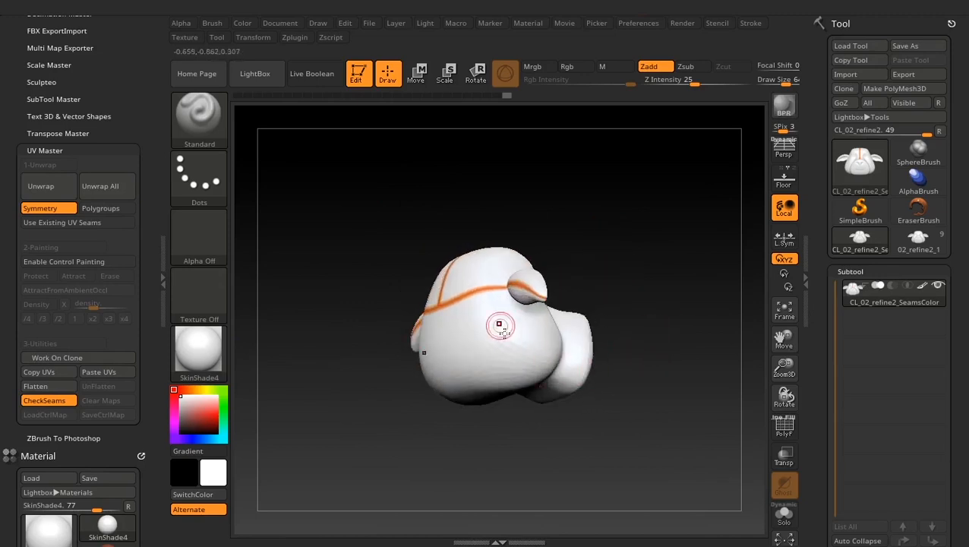
pyautogui.moveTo(612, 372); pyautogui.dragTo(577, 425)
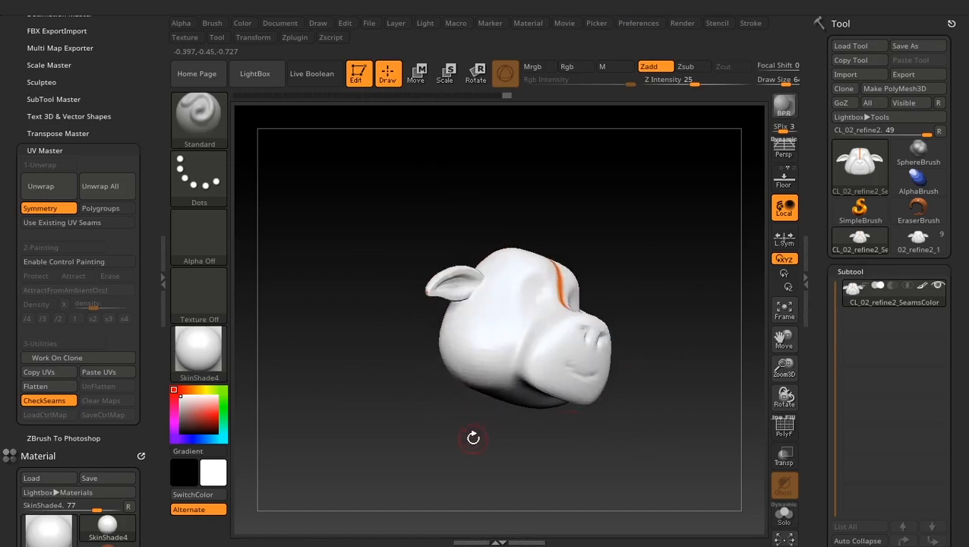
# Step: Examine the UV seams on the head clone's forehead and behind the ears from the front and side
pyautogui.moveTo(473, 438); pyautogui.dragTo(430, 480)
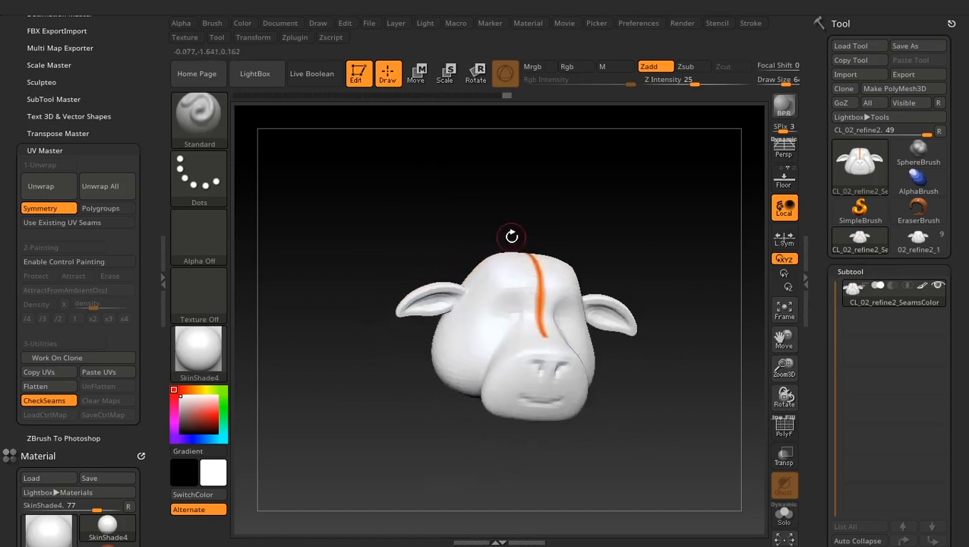
pyautogui.keyDown('shift'); pyautogui.moveTo(629, 237); pyautogui.dragTo(600, 209); pyautogui.keyUp('shift')
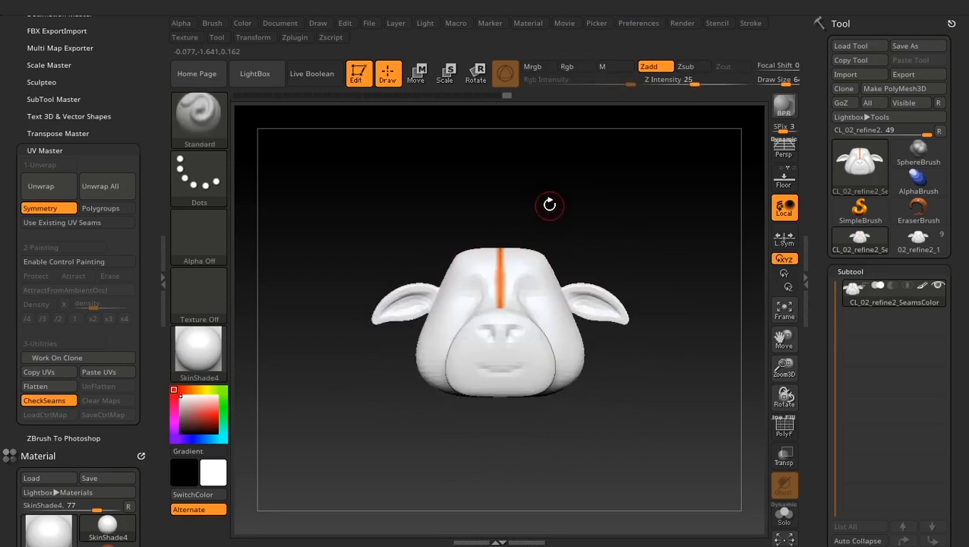
pyautogui.moveTo(374, 368); pyautogui.dragTo(319, 240)
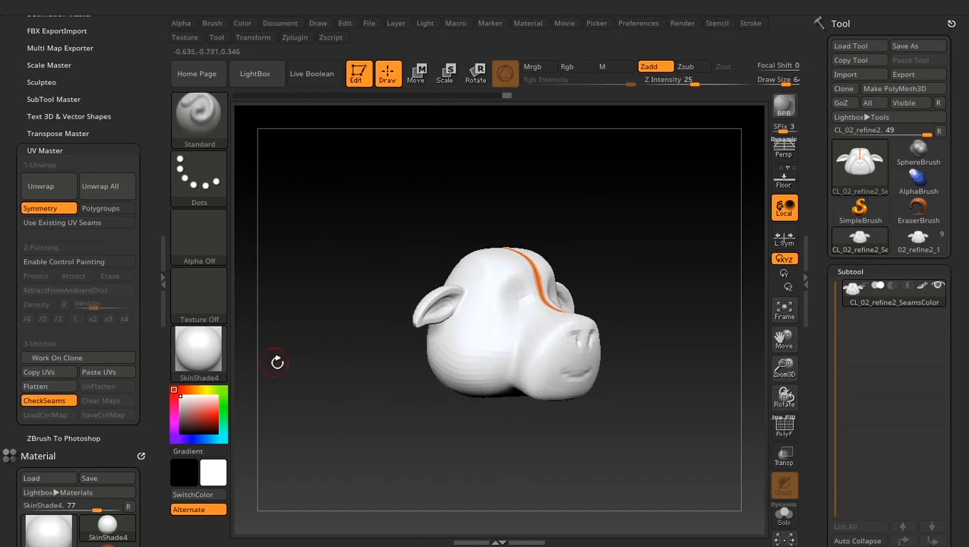
pyautogui.moveTo(370, 231); pyautogui.dragTo(421, 245)
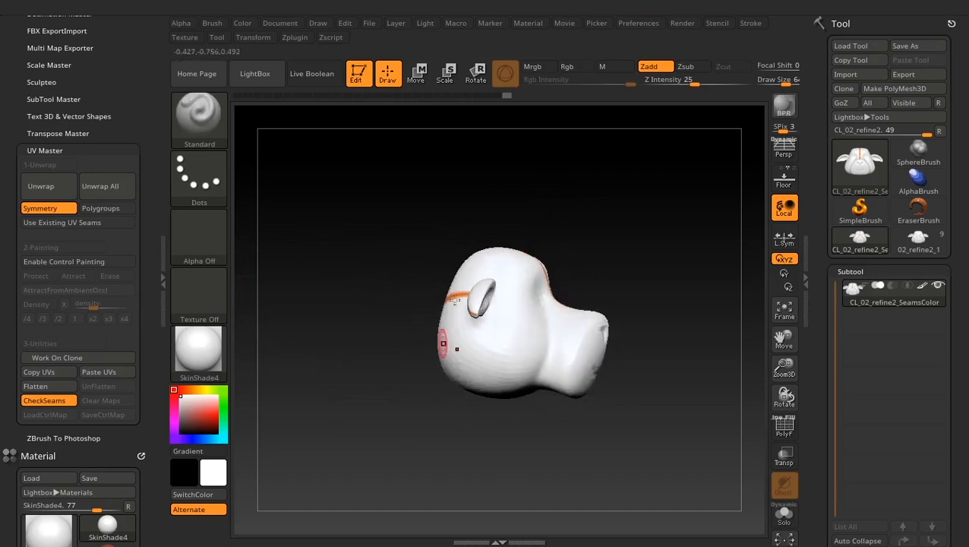
pyautogui.moveTo(350, 404); pyautogui.dragTo(342, 411)
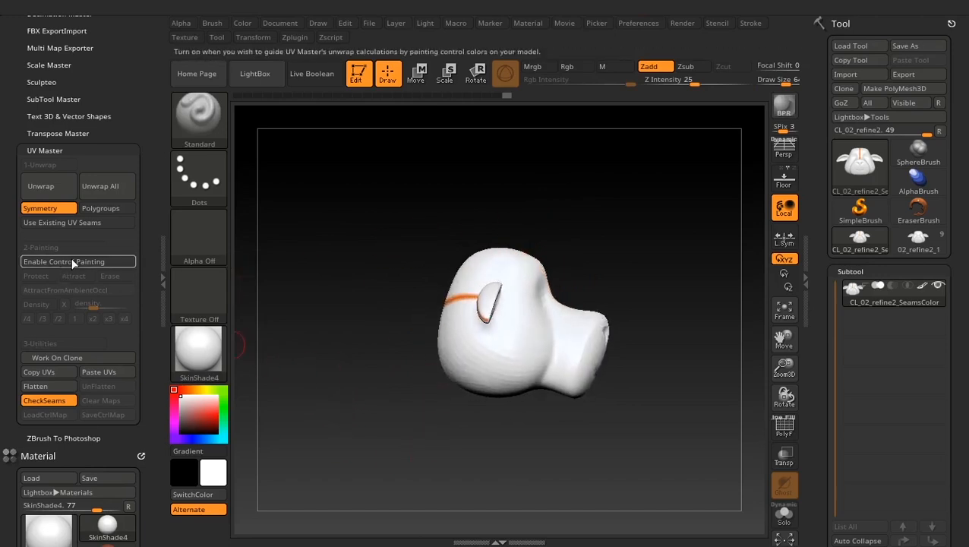
# Step: Hide the UV seams on the head clone and enable control painting in UV Master
pyautogui.click(43, 398)
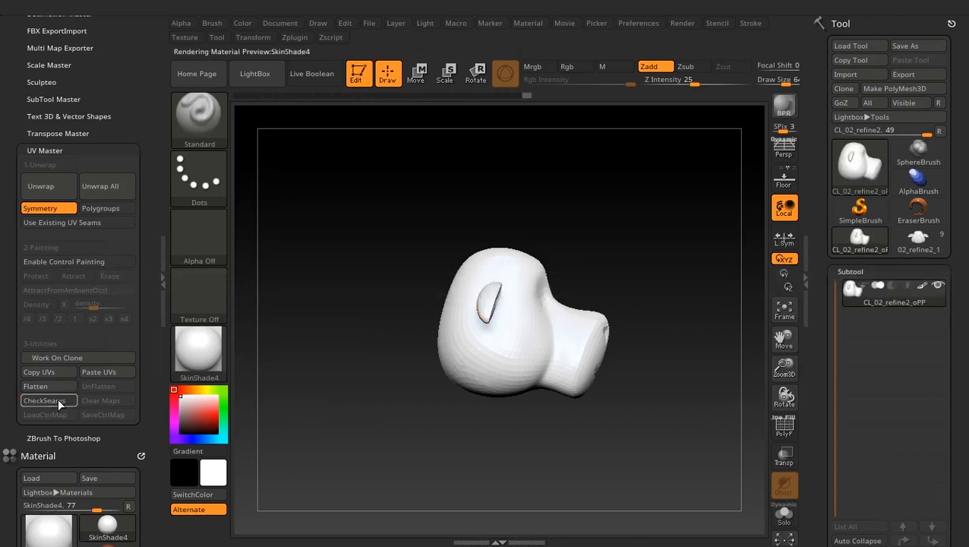
pyautogui.click(67, 261)
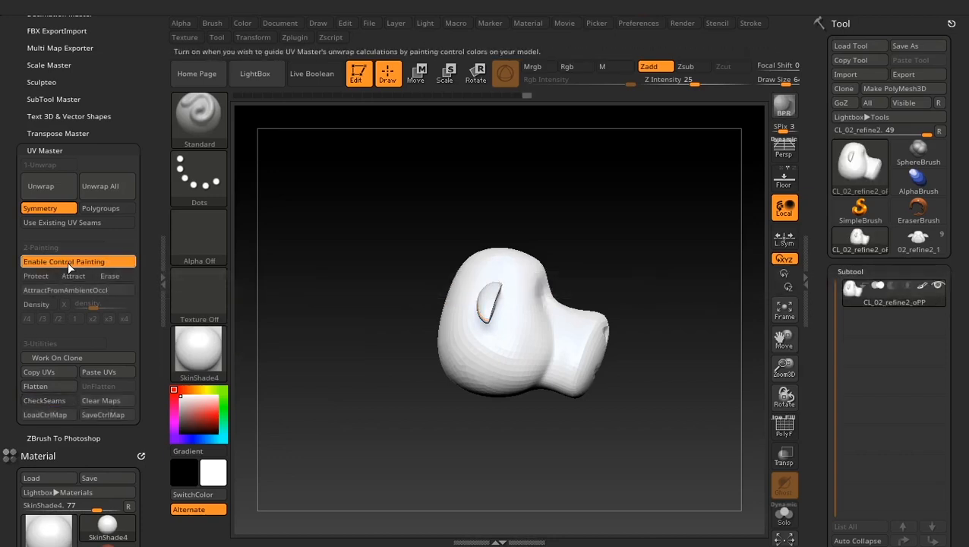
pyautogui.moveTo(396, 362)
pyautogui.mouseDown()
pyautogui.moveTo(501, 455)
pyautogui.moveTo(440, 463)
pyautogui.moveTo(559, 450)
pyautogui.mouseUp()
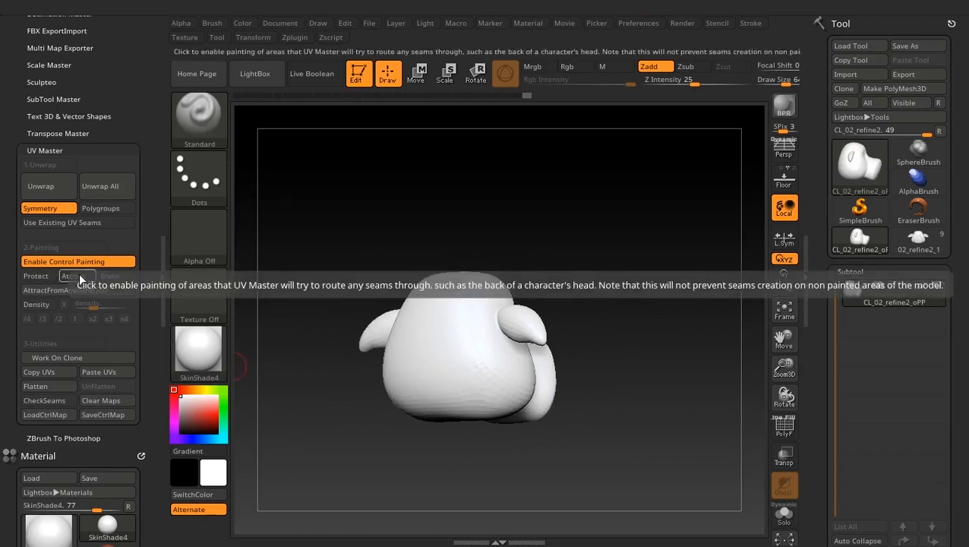
pyautogui.moveTo(566, 298)
pyautogui.mouseDown()
pyautogui.moveTo(634, 281)
pyautogui.moveTo(353, 320)
pyautogui.mouseUp()
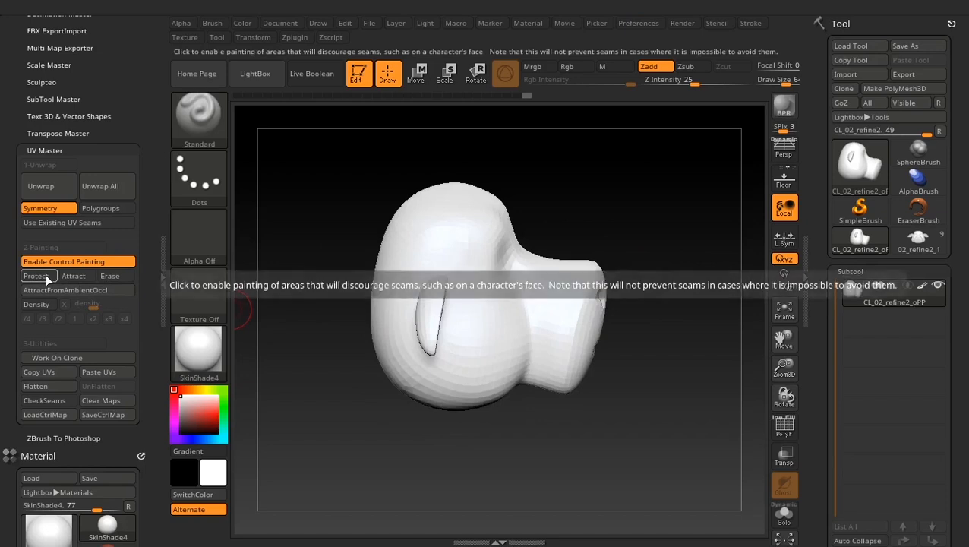
# Step: Enlarge the brush and erase the old Protect and Attract control paint from the whole head
pyautogui.click(45, 276)
pyautogui.moveTo(393, 449)
pyautogui.mouseDown()
pyautogui.moveTo(373, 457)
pyautogui.moveTo(408, 377)
pyautogui.moveTo(411, 411)
pyautogui.moveTo(150, 303)
pyautogui.mouseUp()
pyautogui.click(113, 275)
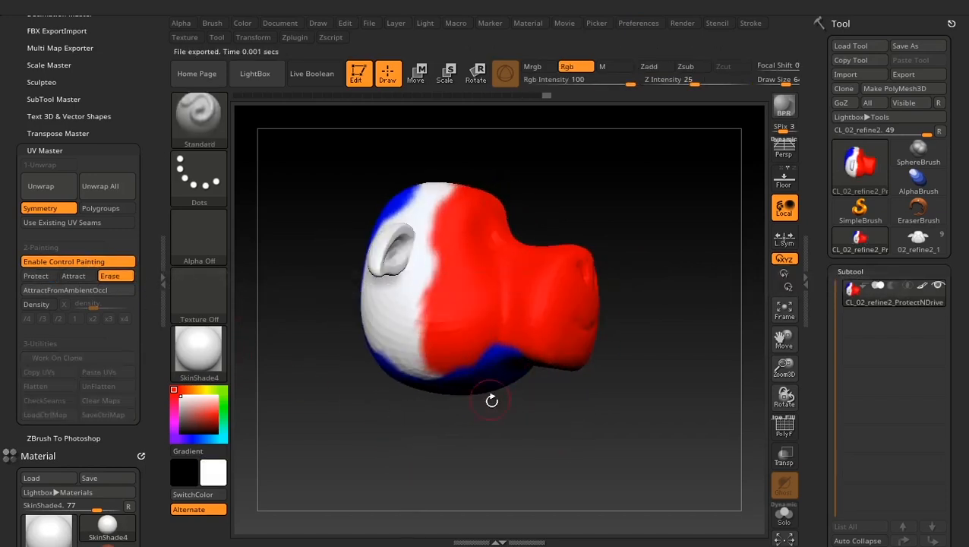
pyautogui.press('space')
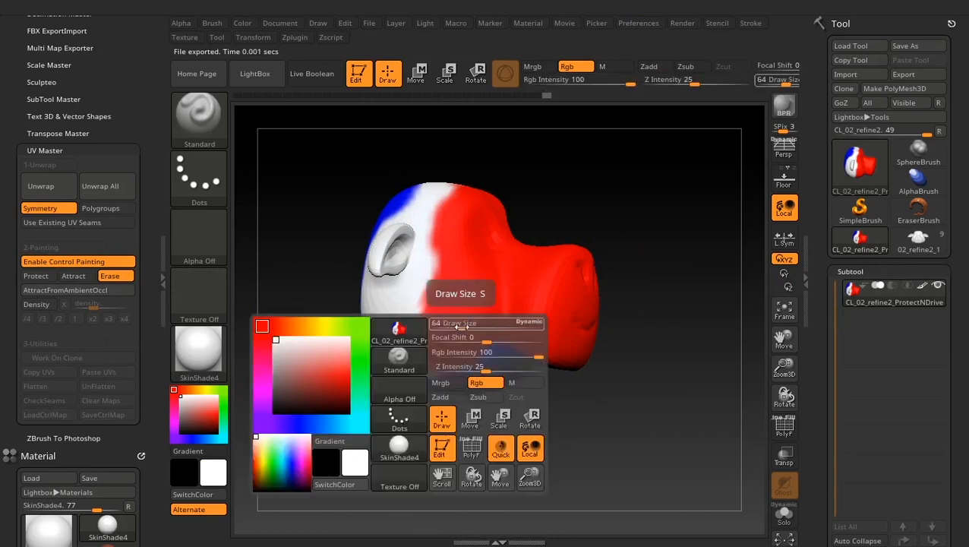
pyautogui.moveTo(459, 327); pyautogui.dragTo(492, 327)
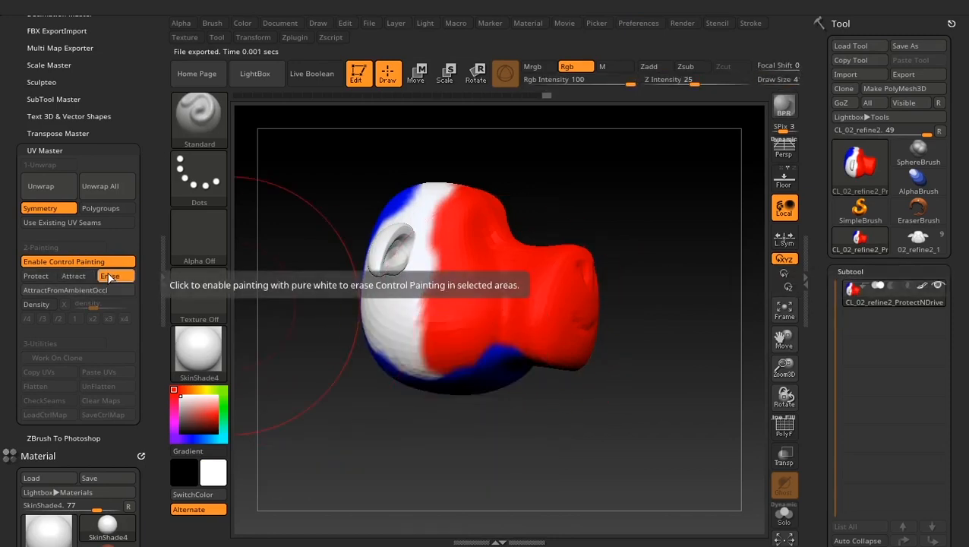
pyautogui.click(42, 275)
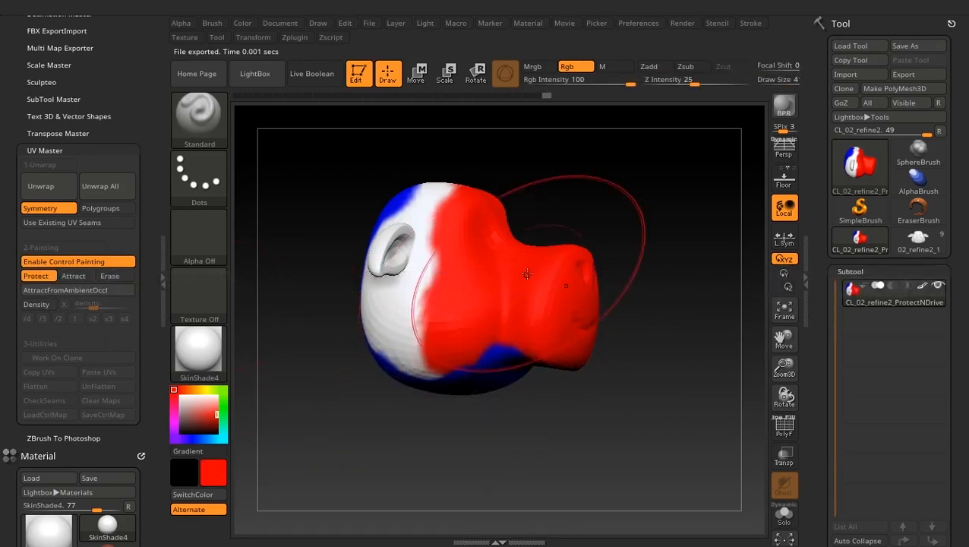
pyautogui.click(75, 276)
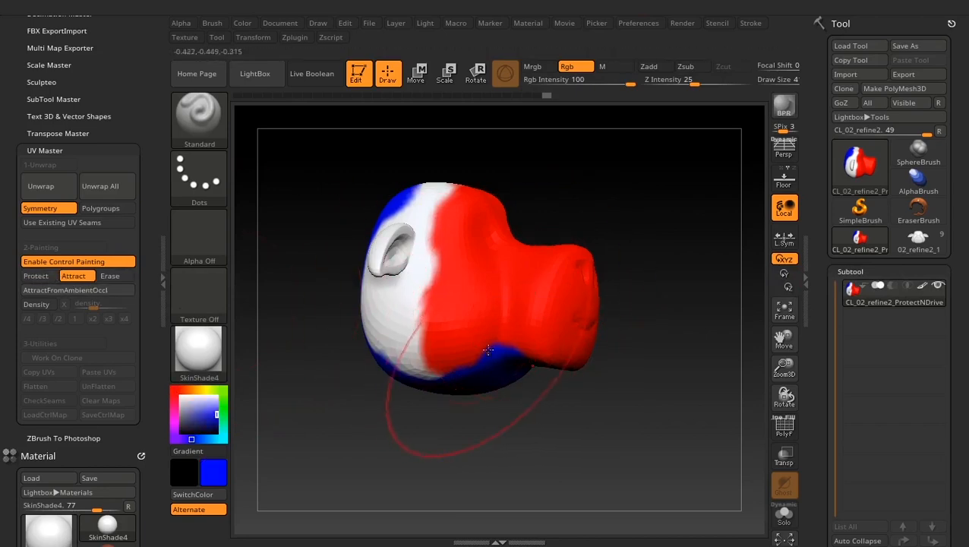
pyautogui.click(113, 276)
pyautogui.moveTo(468, 235)
pyautogui.mouseDown()
pyautogui.moveTo(532, 323)
pyautogui.moveTo(517, 182)
pyautogui.mouseUp()
pyautogui.moveTo(537, 389)
pyautogui.mouseDown()
pyautogui.moveTo(660, 368)
pyautogui.moveTo(646, 410)
pyautogui.mouseUp()
pyautogui.moveTo(411, 203)
pyautogui.mouseDown()
pyautogui.moveTo(422, 212)
pyautogui.moveTo(524, 171)
pyautogui.mouseUp()
pyautogui.moveTo(584, 258)
pyautogui.keyDown('alt'); pyautogui.mouseDown()
pyautogui.moveTo(613, 391)
pyautogui.moveTo(562, 411)
pyautogui.moveTo(429, 411)
pyautogui.moveTo(520, 295)
pyautogui.moveTo(520, 255)
pyautogui.moveTo(612, 328)
pyautogui.moveTo(529, 410)
pyautogui.moveTo(595, 334)
pyautogui.moveTo(593, 361)
pyautogui.mouseUp(); pyautogui.keyUp('alt')
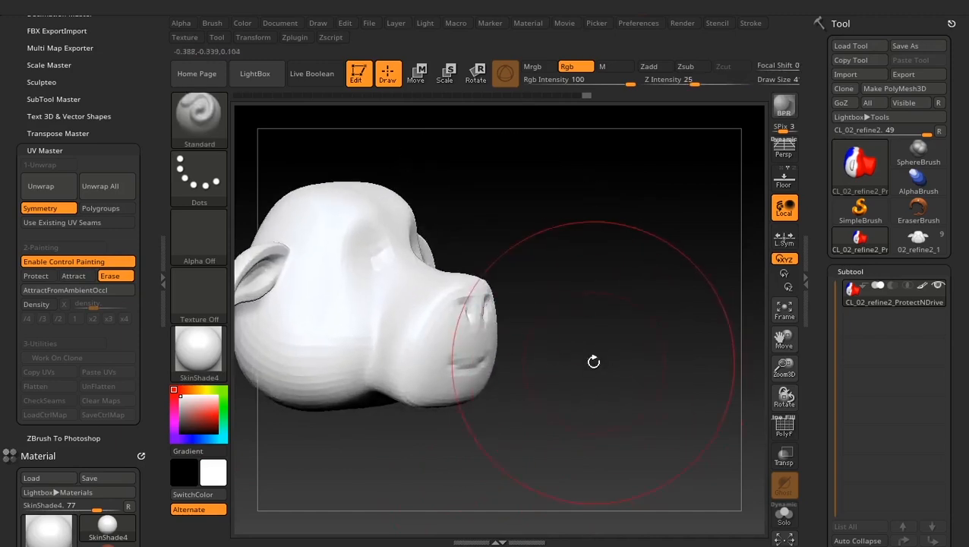
# Step: Reduce the brush size and paint a Protect area over the face, snout and cheeks
pyautogui.press('f')
pyautogui.click(28, 276)
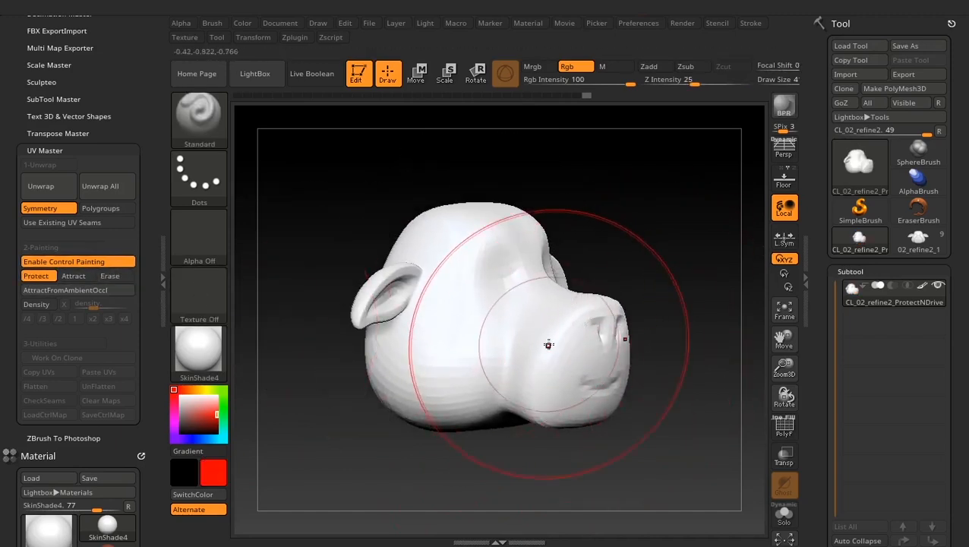
pyautogui.press('space')
pyautogui.moveTo(550, 328); pyautogui.dragTo(530, 328)
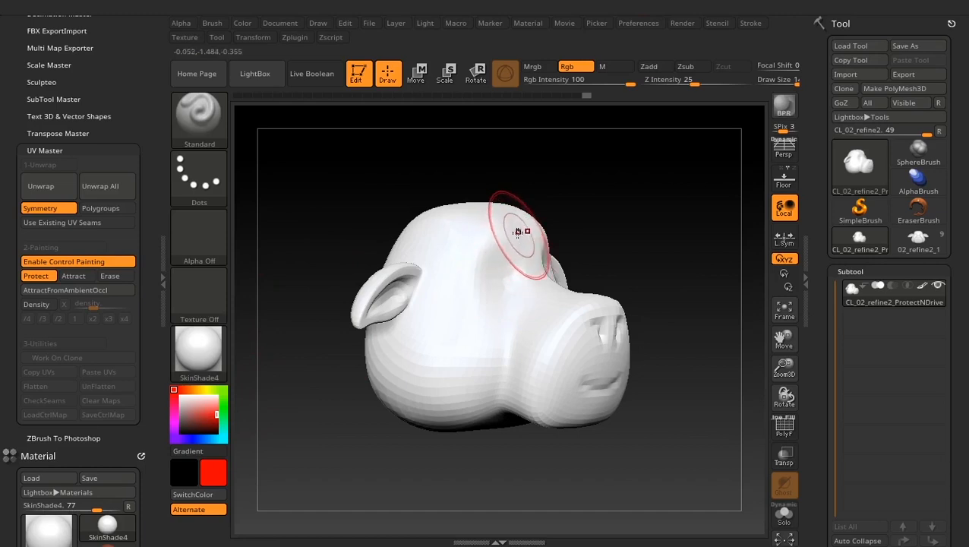
pyautogui.moveTo(524, 224)
pyautogui.mouseDown()
pyautogui.moveTo(450, 309)
pyautogui.moveTo(486, 357)
pyautogui.moveTo(554, 365)
pyautogui.moveTo(577, 304)
pyautogui.moveTo(585, 401)
pyautogui.mouseUp()
pyautogui.moveTo(598, 403); pyautogui.dragTo(594, 394, button='right')
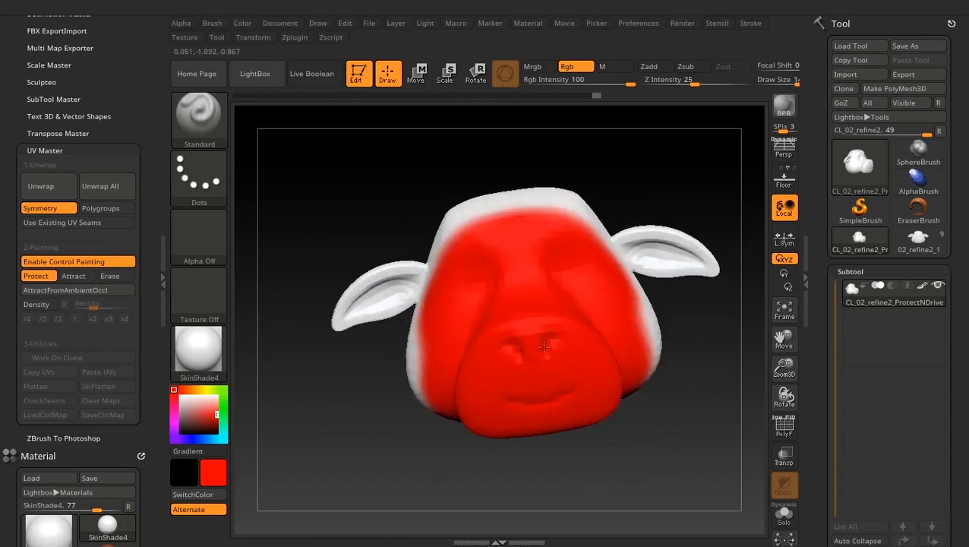
pyautogui.moveTo(545, 346); pyautogui.dragTo(548, 443, button='right')
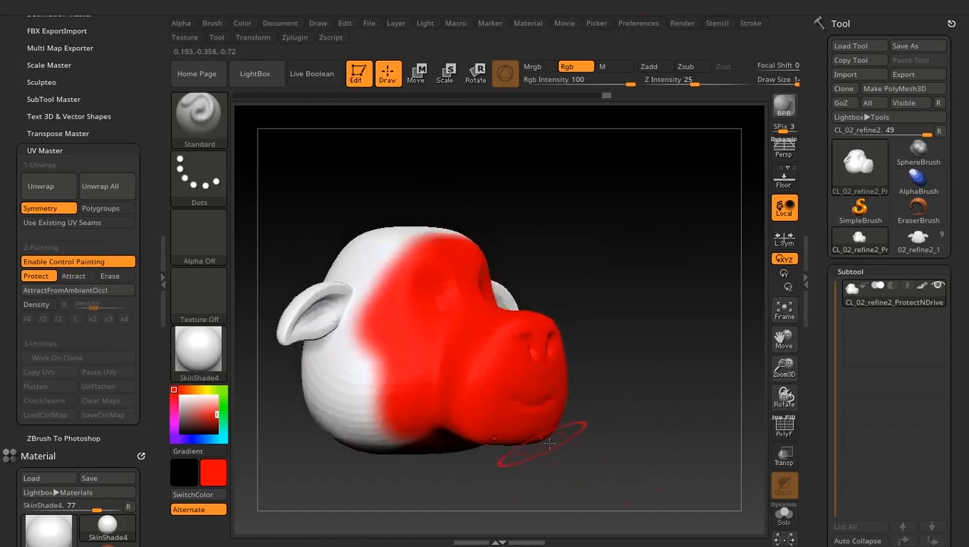
# Step: Leave control painting, display the UV seams to check the forehead and snout, and hide them again
pyautogui.click(69, 261)
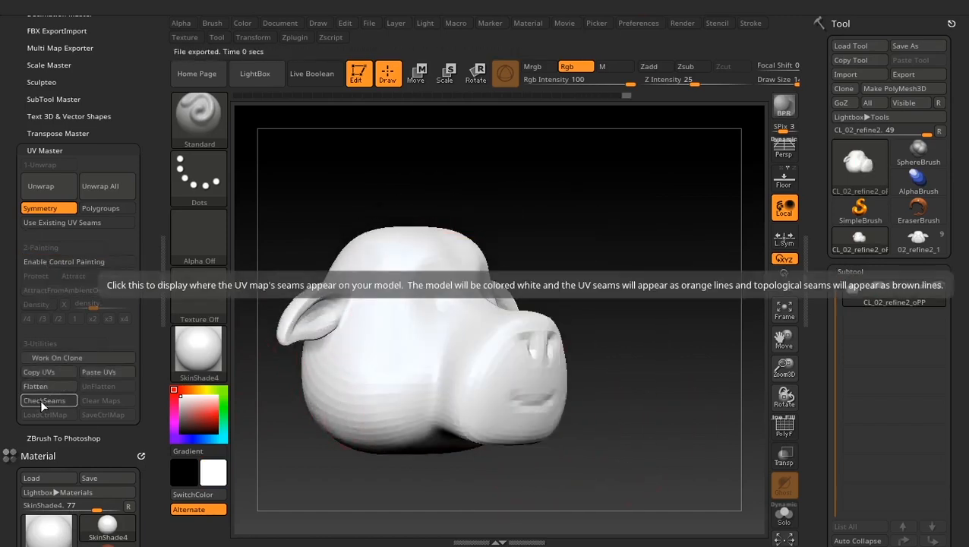
pyautogui.click(40, 399)
pyautogui.moveTo(600, 288); pyautogui.dragTo(479, 293, button='right')
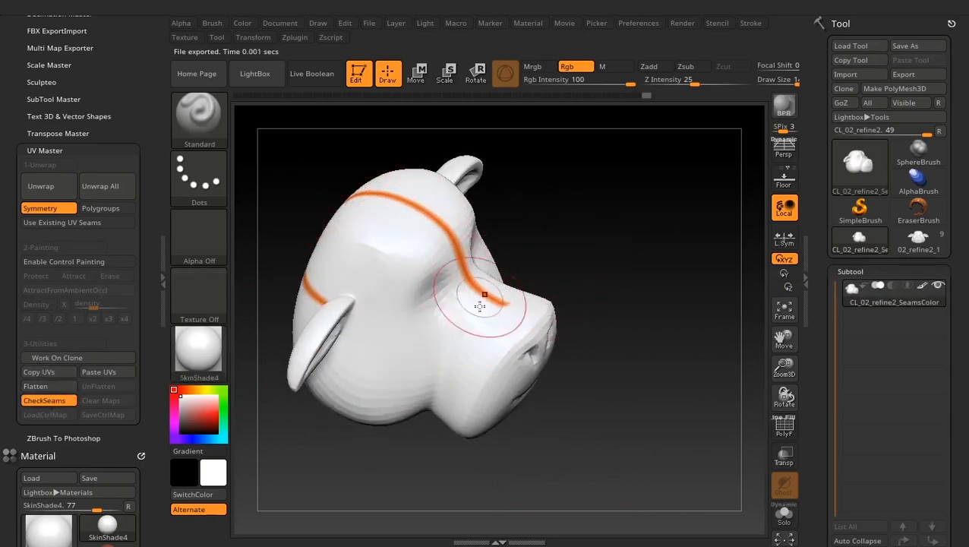
pyautogui.click(65, 402)
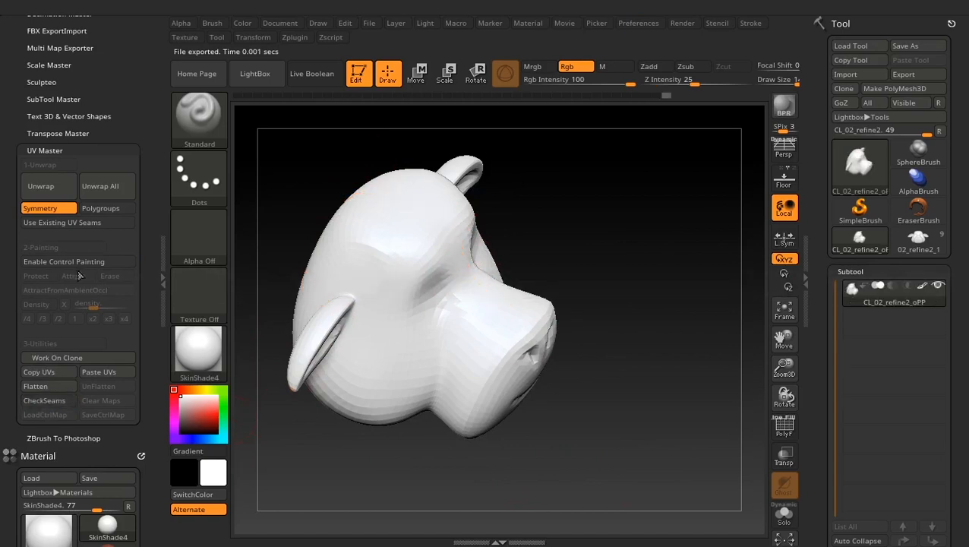
# Step: Enable control painting again and extend the Protect area over the forehead and under the jaw
pyautogui.click(60, 262)
pyautogui.moveTo(623, 260); pyautogui.dragTo(576, 262)
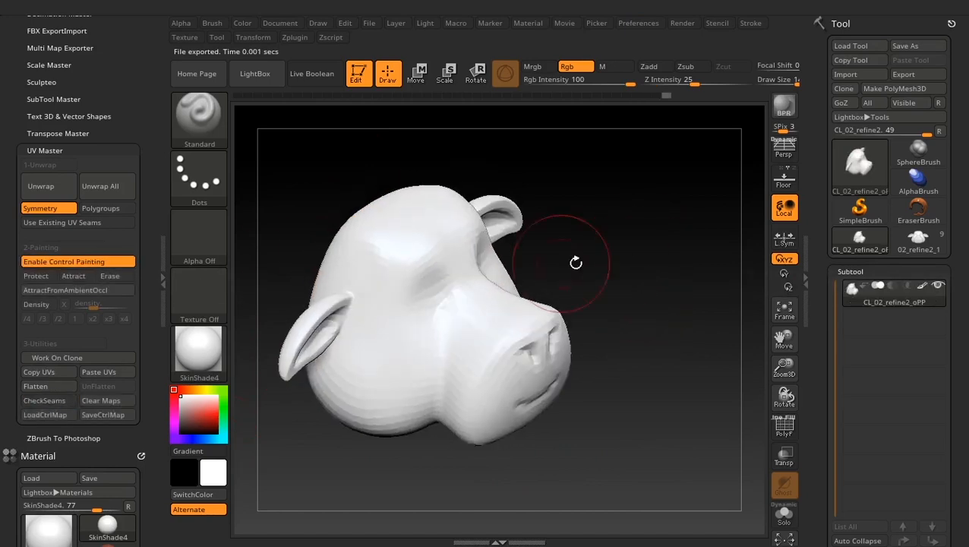
pyautogui.click(36, 276)
pyautogui.moveTo(643, 335); pyautogui.dragTo(662, 340)
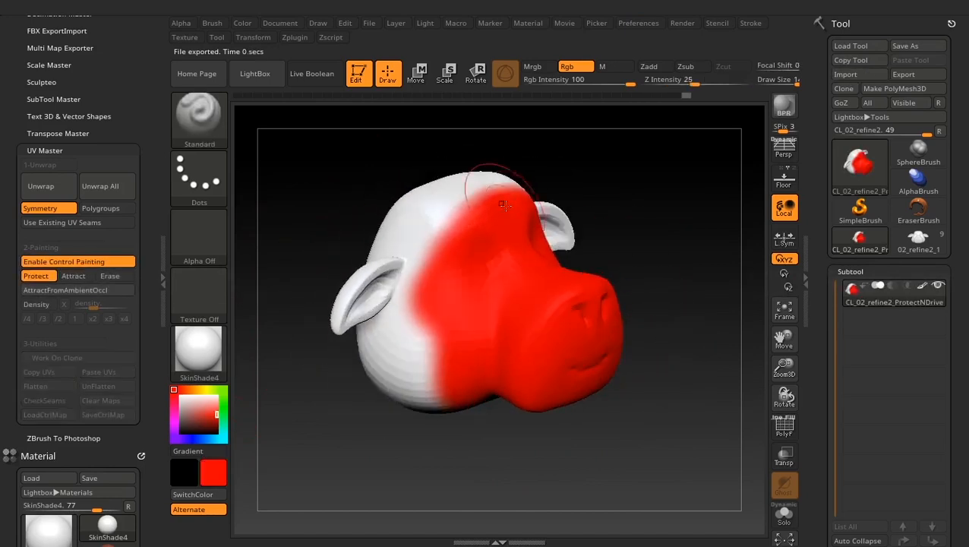
pyautogui.moveTo(516, 188)
pyautogui.mouseDown()
pyautogui.moveTo(425, 243)
pyautogui.moveTo(414, 335)
pyautogui.moveTo(437, 403)
pyautogui.moveTo(527, 400)
pyautogui.moveTo(498, 313)
pyautogui.mouseUp()
pyautogui.moveTo(465, 212)
pyautogui.mouseDown()
pyautogui.moveTo(499, 237)
pyautogui.moveTo(488, 238)
pyautogui.mouseUp()
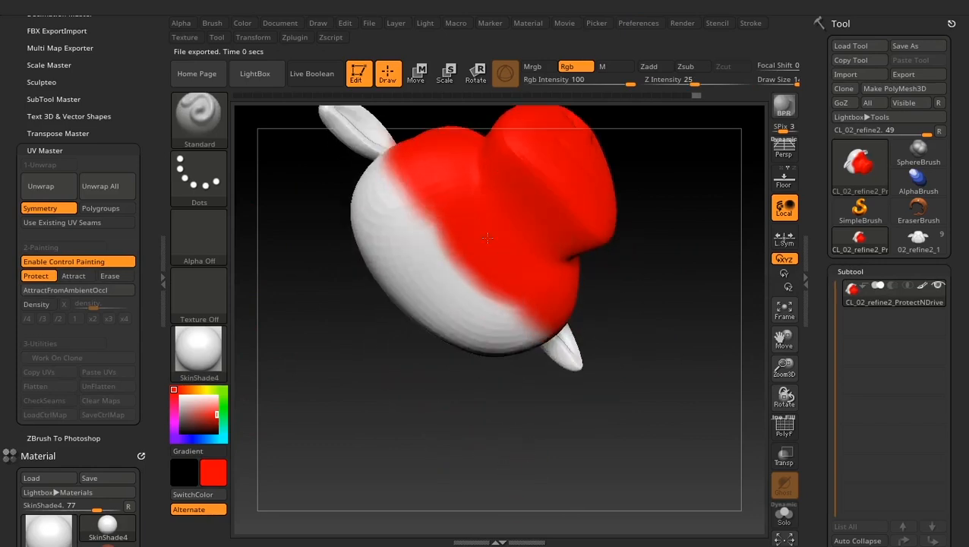
pyautogui.moveTo(596, 328); pyautogui.dragTo(576, 370)
# Step: Paint an Attract area down the back of the head, from the crown to the lower edge
pyautogui.click(73, 276)
pyautogui.moveTo(456, 471); pyautogui.dragTo(505, 498)
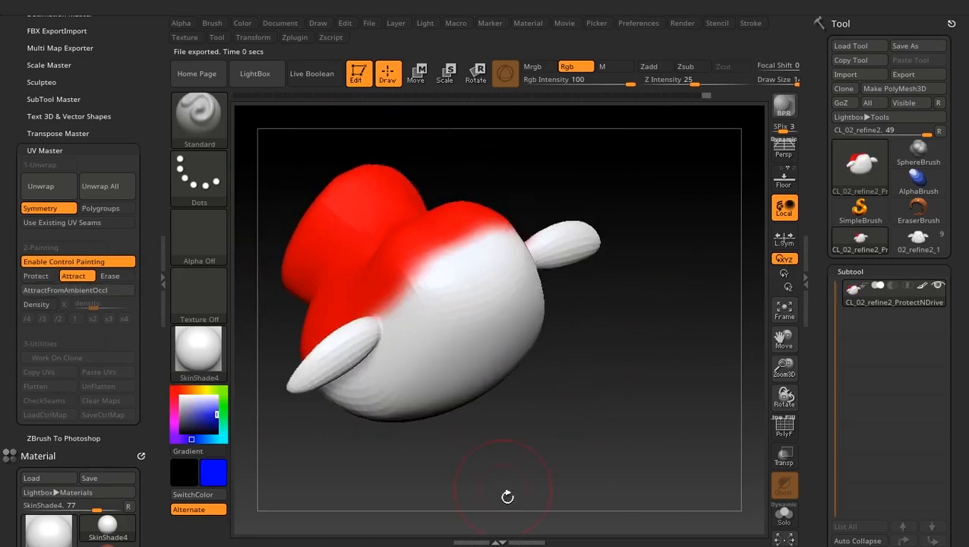
pyautogui.moveTo(489, 264)
pyautogui.mouseDown()
pyautogui.moveTo(471, 255)
pyautogui.moveTo(484, 364)
pyautogui.mouseUp()
pyautogui.moveTo(470, 410); pyautogui.dragTo(535, 348)
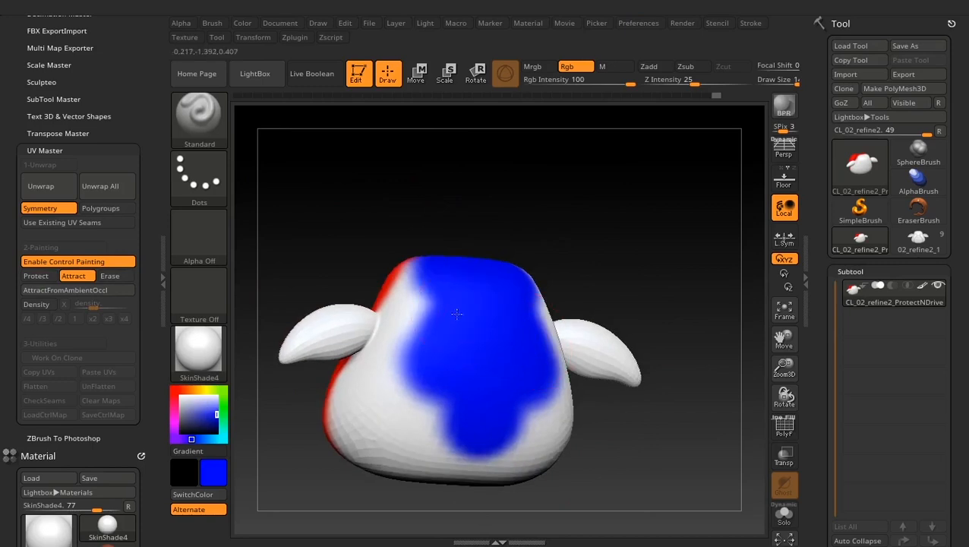
pyautogui.moveTo(459, 314)
pyautogui.mouseDown()
pyautogui.moveTo(447, 452)
pyautogui.moveTo(461, 467)
pyautogui.mouseUp()
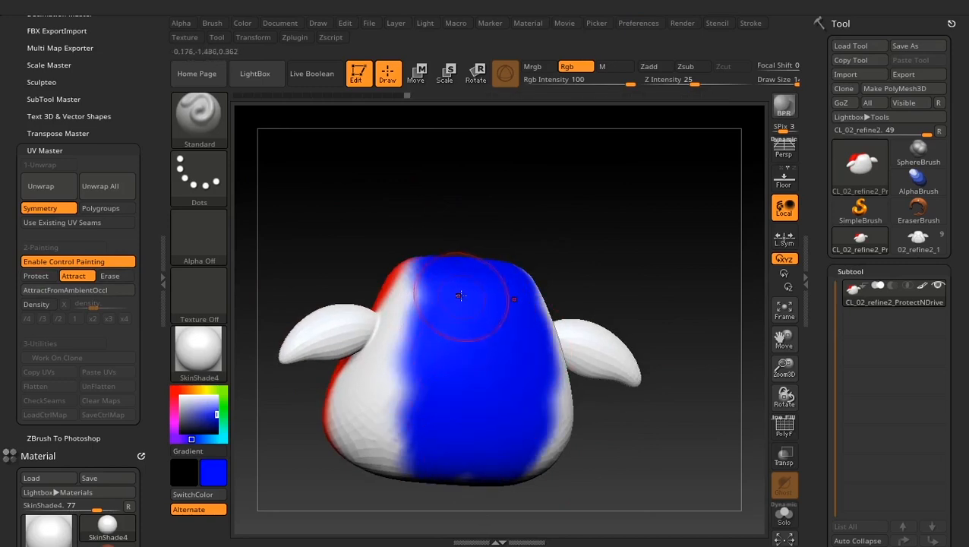
# Step: Extend the Attract area across the top, back sides and underside of the head, keeping the ears unpainted
pyautogui.moveTo(646, 486); pyautogui.dragTo(610, 350)
pyautogui.moveTo(487, 364)
pyautogui.mouseDown()
pyautogui.moveTo(410, 375)
pyautogui.moveTo(432, 395)
pyautogui.moveTo(396, 383)
pyautogui.moveTo(429, 300)
pyautogui.moveTo(414, 288)
pyautogui.mouseUp()
pyautogui.moveTo(587, 475); pyautogui.dragTo(669, 448)
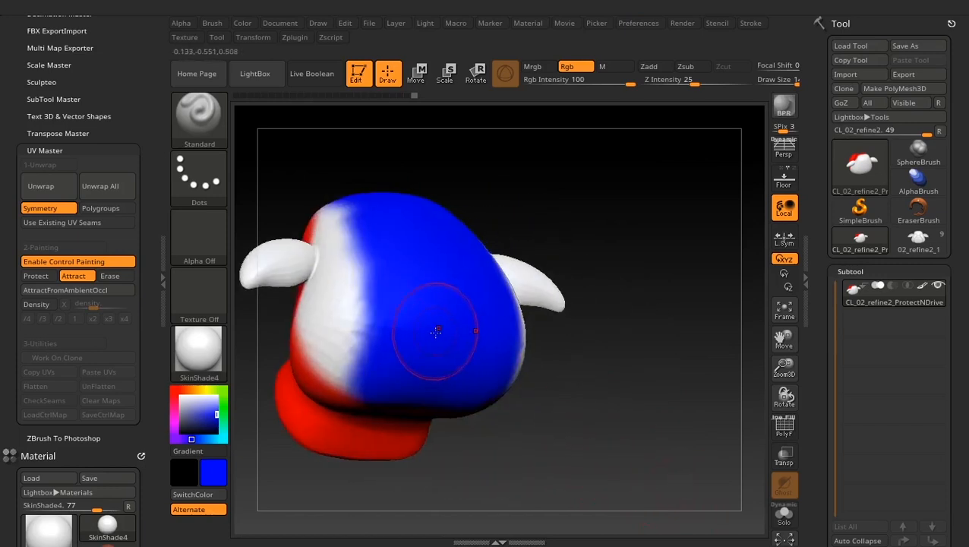
pyautogui.moveTo(486, 455); pyautogui.dragTo(566, 437)
pyautogui.moveTo(396, 314)
pyautogui.mouseDown()
pyautogui.moveTo(356, 338)
pyautogui.moveTo(367, 239)
pyautogui.moveTo(347, 208)
pyautogui.moveTo(346, 347)
pyautogui.moveTo(357, 286)
pyautogui.mouseUp()
pyautogui.moveTo(603, 423); pyautogui.dragTo(606, 410)
pyautogui.moveTo(653, 239)
pyautogui.mouseDown()
pyautogui.moveTo(666, 305)
pyautogui.moveTo(681, 305)
pyautogui.moveTo(688, 324)
pyautogui.moveTo(675, 359)
pyautogui.mouseUp()
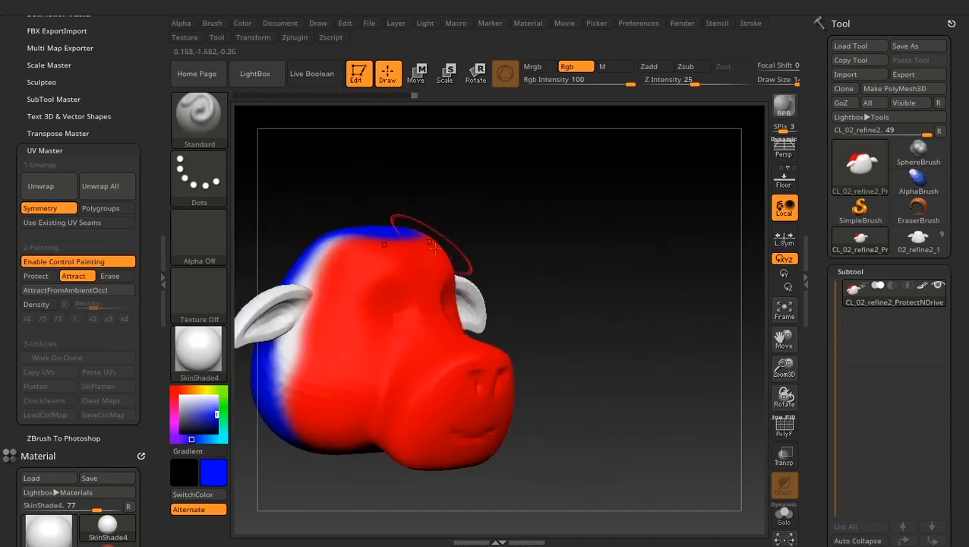
# Step: Unwrap the head clone again with Symmetry on, using the painted Protect and Attract areas
pyautogui.moveTo(378, 476); pyautogui.dragTo(664, 433)
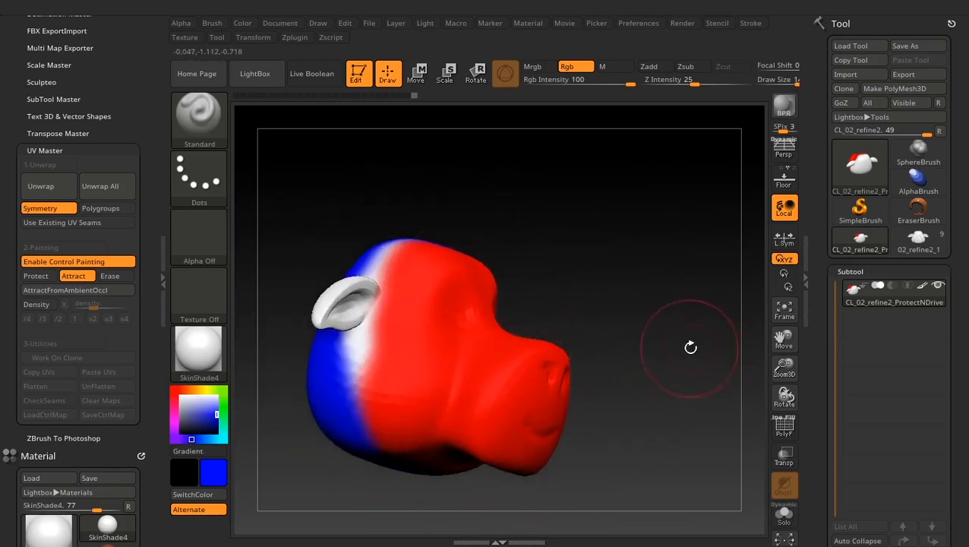
pyautogui.moveTo(690, 347); pyautogui.dragTo(683, 397)
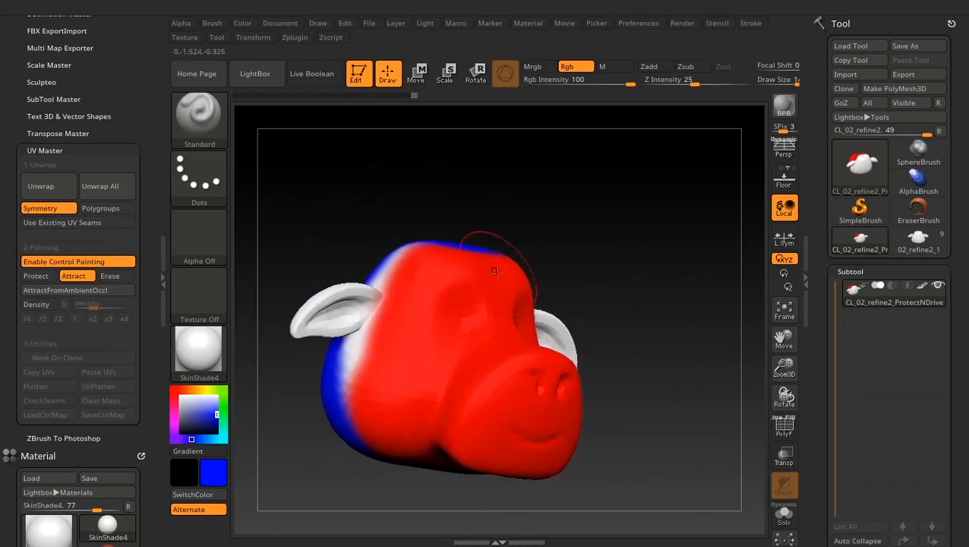
pyautogui.moveTo(594, 372); pyautogui.dragTo(607, 349)
pyautogui.moveTo(660, 223); pyautogui.dragTo(503, 262)
pyautogui.moveTo(569, 269); pyautogui.dragTo(637, 211)
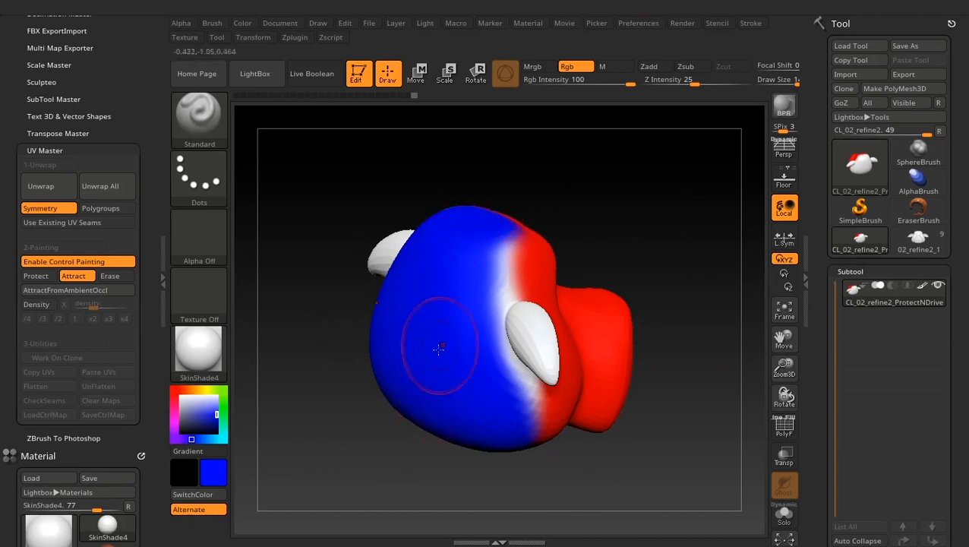
pyautogui.moveTo(702, 373); pyautogui.dragTo(630, 365)
pyautogui.moveTo(507, 298); pyautogui.dragTo(657, 248)
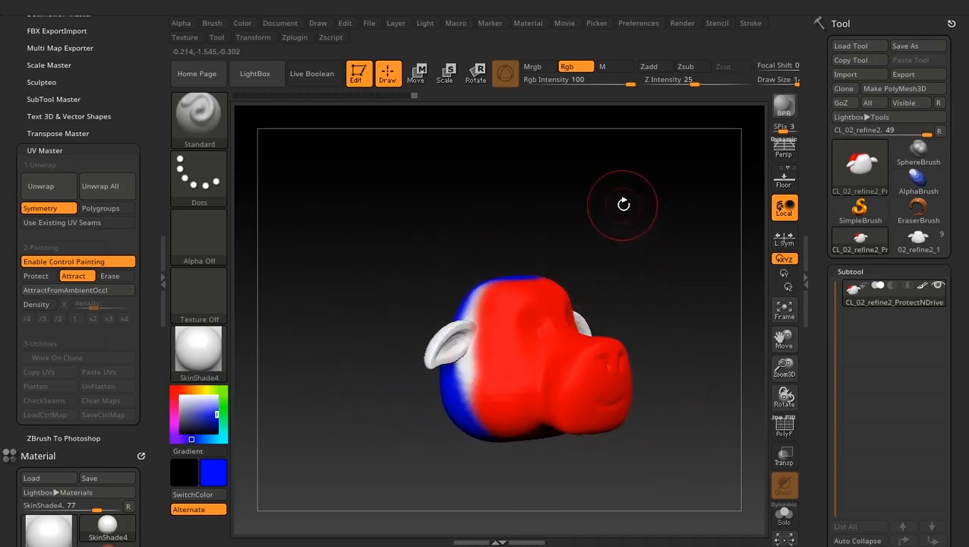
pyautogui.click(50, 186)
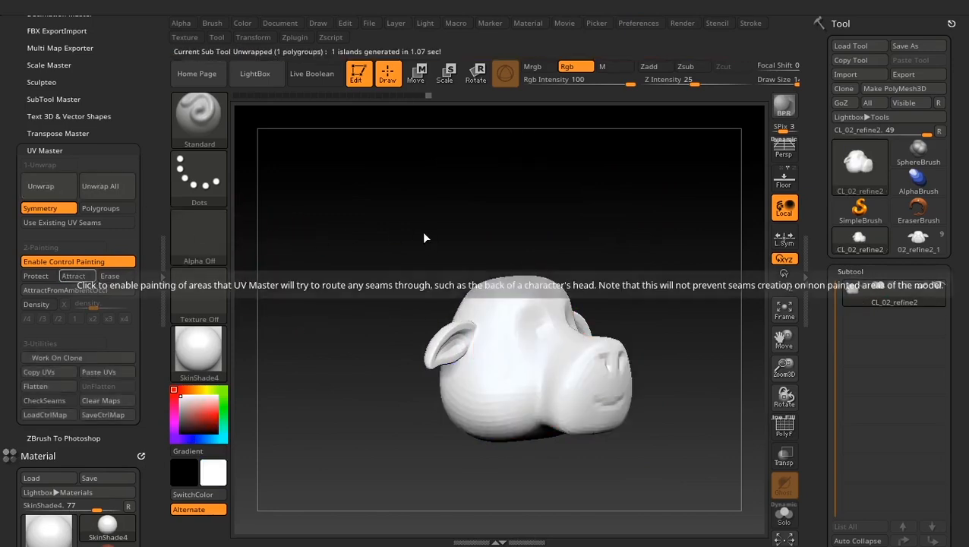
# Step: Check the seams of the new unwrap on the head's face, crown, back and ears
pyautogui.click(45, 400)
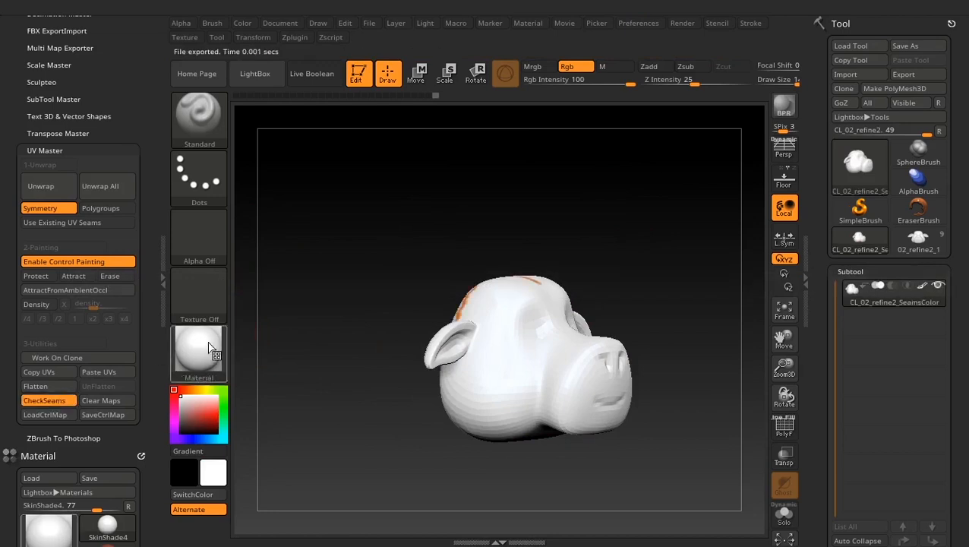
pyautogui.moveTo(528, 236)
pyautogui.mouseDown()
pyautogui.moveTo(554, 203)
pyautogui.moveTo(616, 185)
pyautogui.moveTo(623, 204)
pyautogui.mouseUp()
pyautogui.moveTo(616, 239)
pyautogui.mouseDown()
pyautogui.moveTo(667, 243)
pyautogui.moveTo(648, 325)
pyautogui.mouseUp()
pyautogui.moveTo(652, 190); pyautogui.dragTo(639, 229)
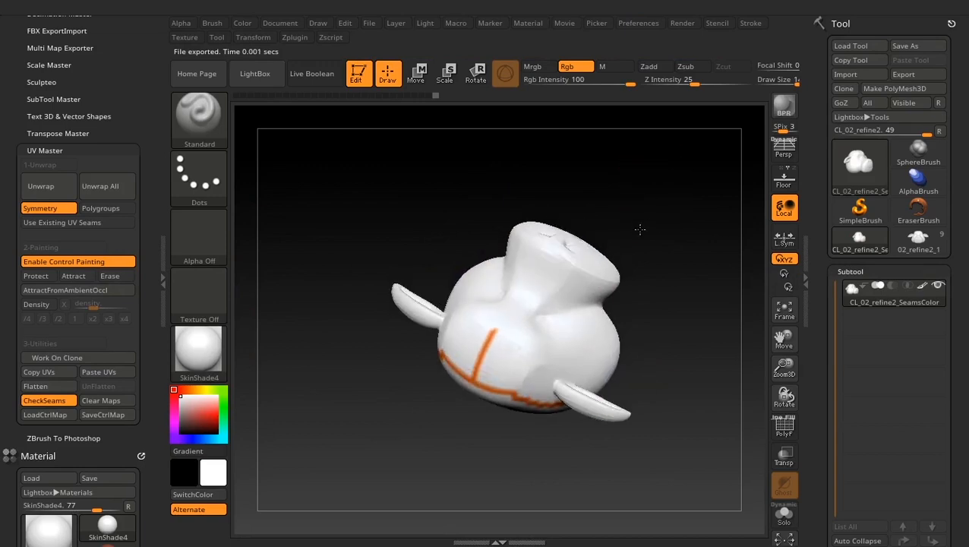
pyautogui.moveTo(651, 359); pyautogui.dragTo(680, 286)
pyautogui.moveTo(500, 461); pyautogui.dragTo(495, 305)
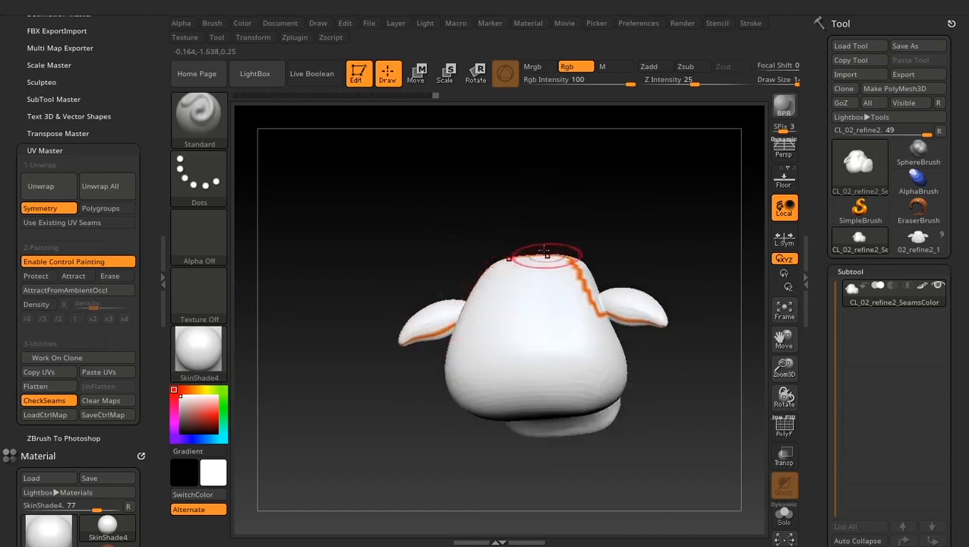
pyautogui.moveTo(587, 245); pyautogui.dragTo(535, 231)
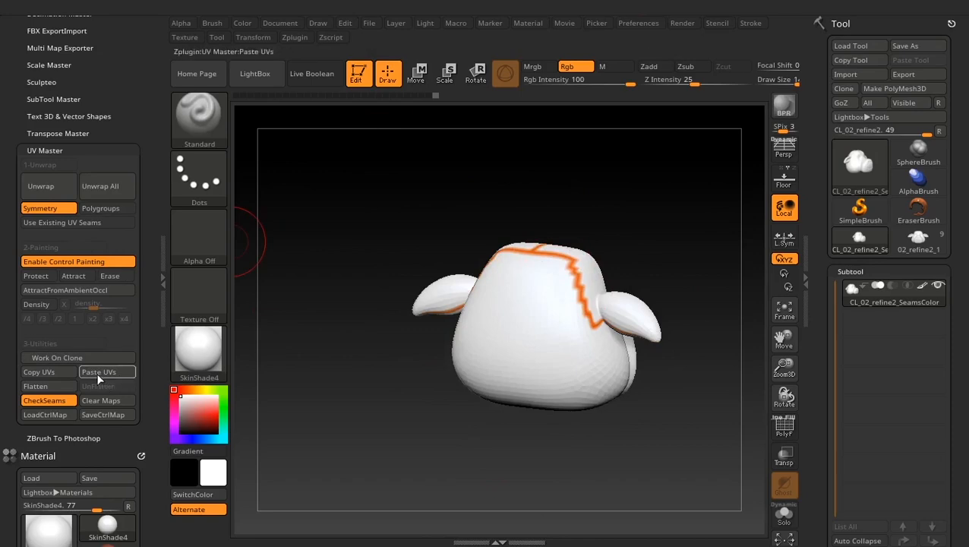
# Step: Flatten the head clone to inspect its UV layout and unflatten it, comparing the layout with the head's front
pyautogui.click(35, 386)
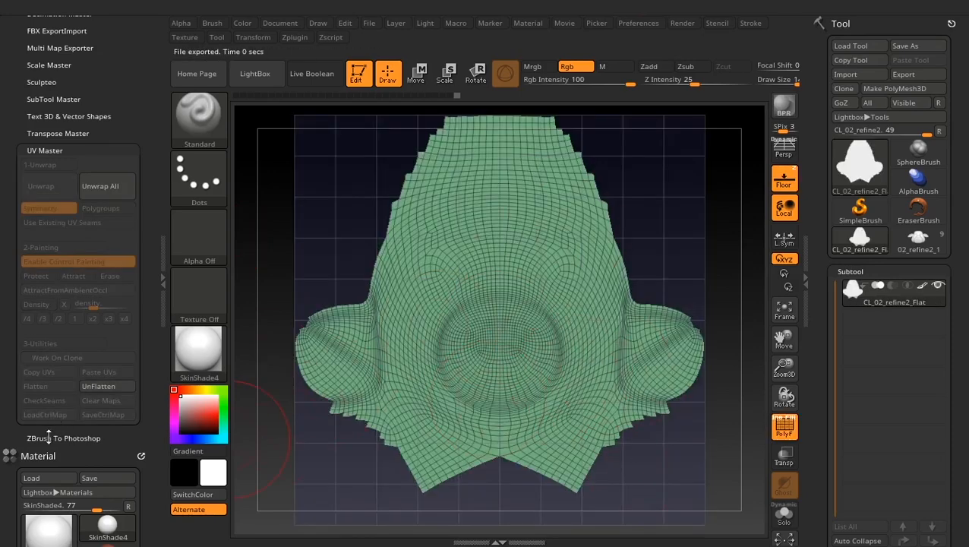
pyautogui.click(106, 386)
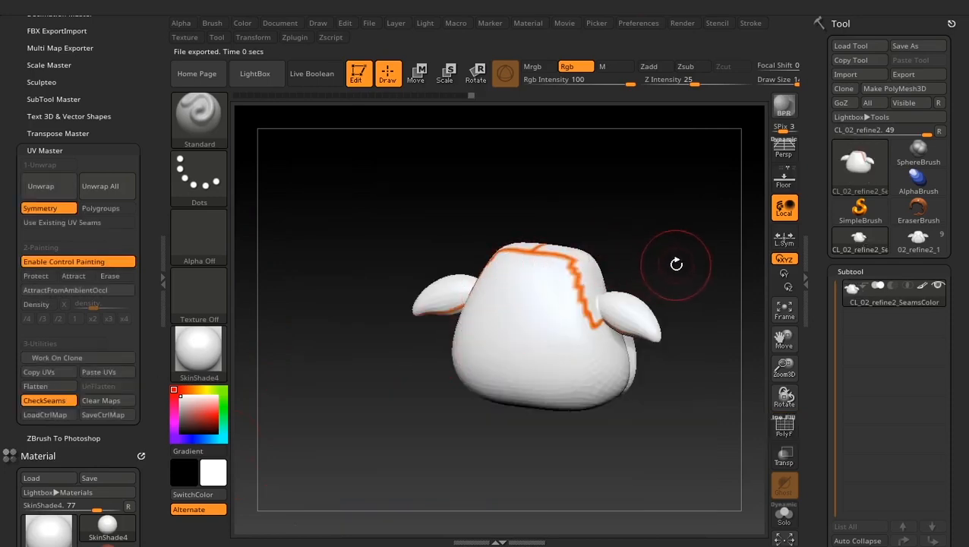
pyautogui.moveTo(676, 264); pyautogui.dragTo(629, 229)
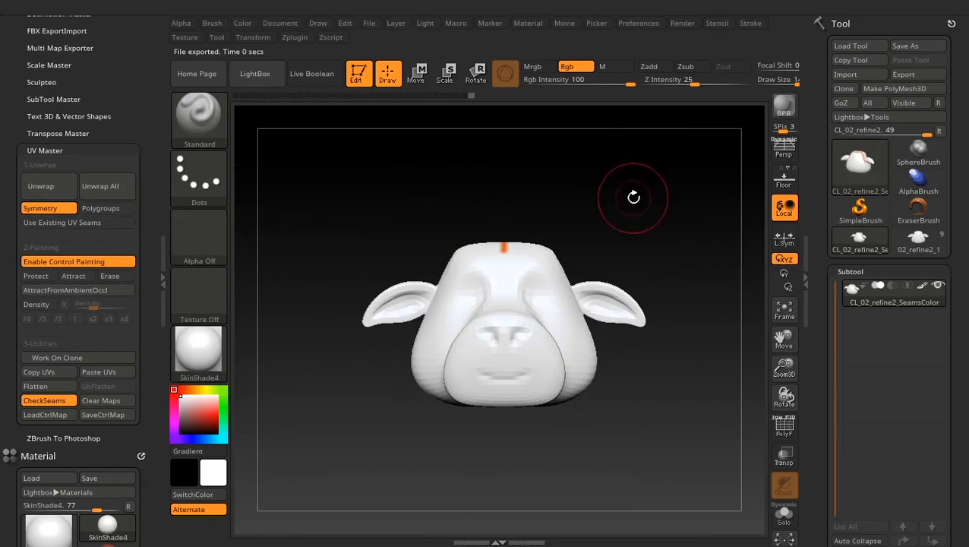
pyautogui.click(35, 385)
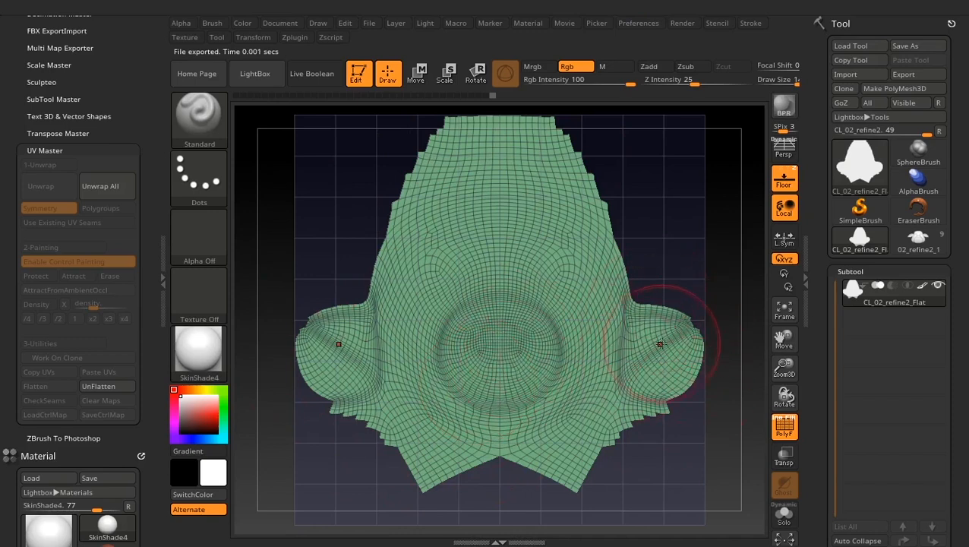
pyautogui.click(95, 385)
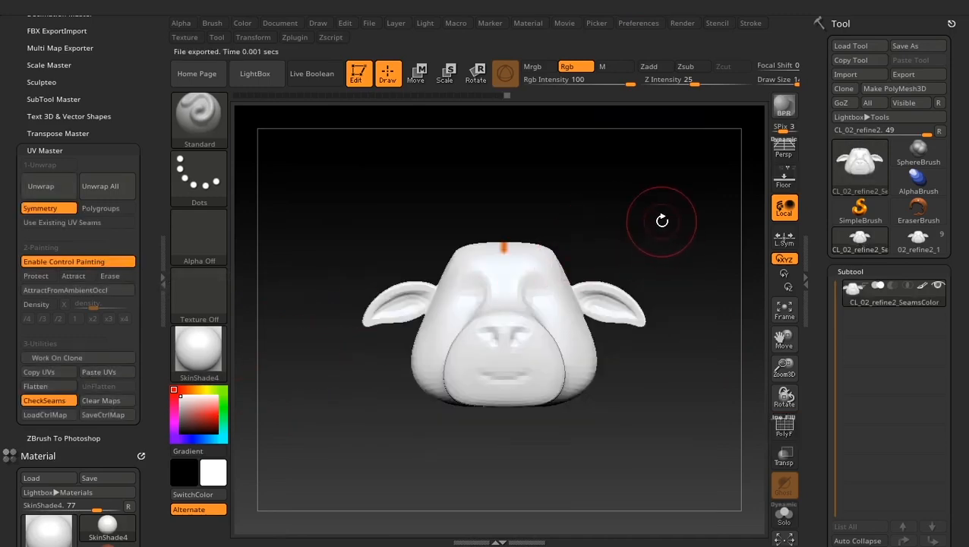
# Step: Turn off the seam check and control painting on the head clone
pyautogui.keyDown('alt'); pyautogui.moveTo(663, 221); pyautogui.dragTo(663, 227); pyautogui.keyUp('alt')
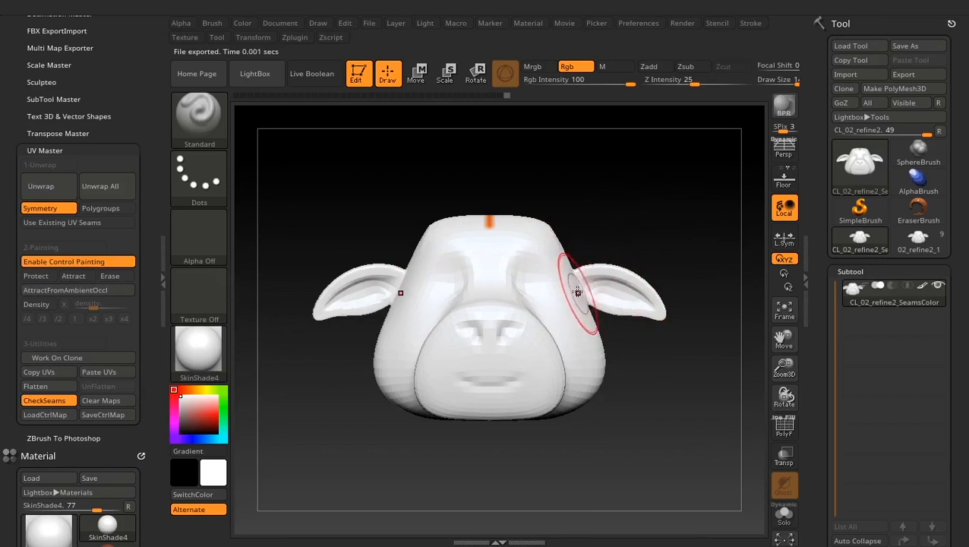
pyautogui.moveTo(645, 386); pyautogui.dragTo(722, 293)
pyautogui.keyDown('shift'); pyautogui.moveTo(616, 444); pyautogui.dragTo(585, 477); pyautogui.keyUp('shift')
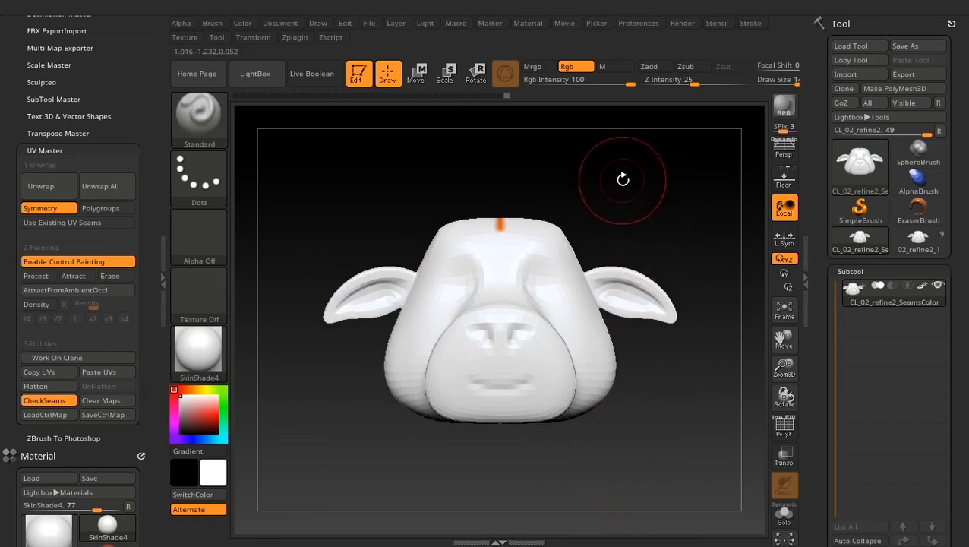
pyautogui.moveTo(623, 179); pyautogui.dragTo(633, 190)
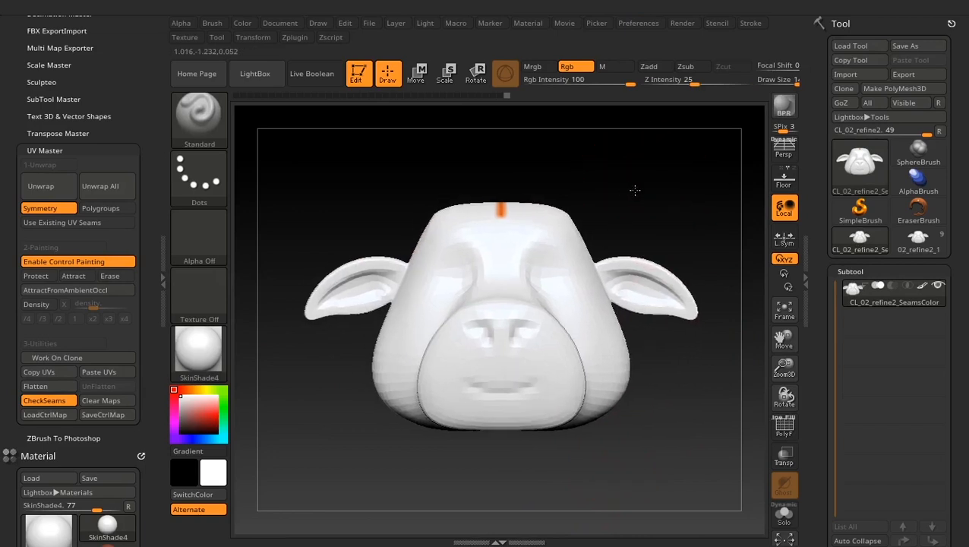
pyautogui.click(54, 398)
pyautogui.click(79, 262)
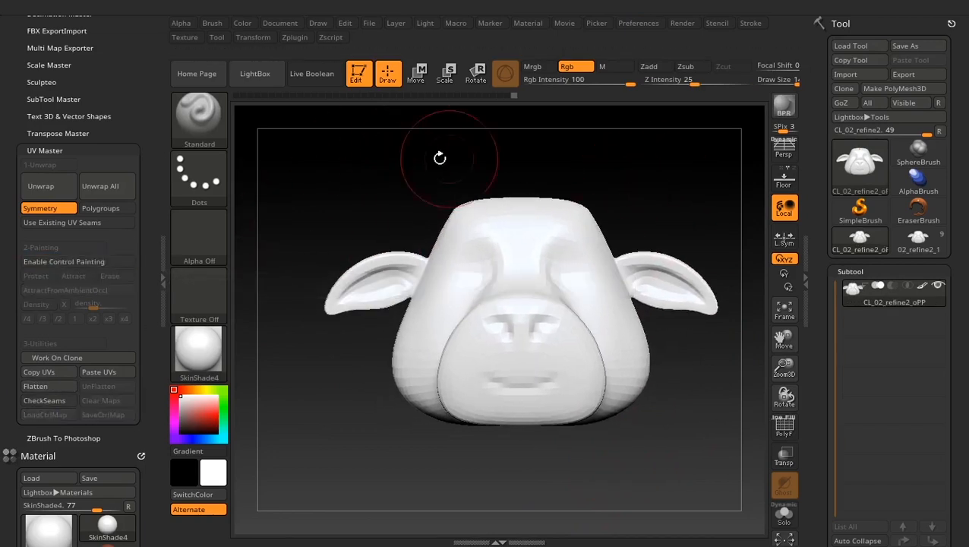
pyautogui.keyDown('alt'); pyautogui.moveTo(653, 158); pyautogui.dragTo(617, 169); pyautogui.keyUp('alt')
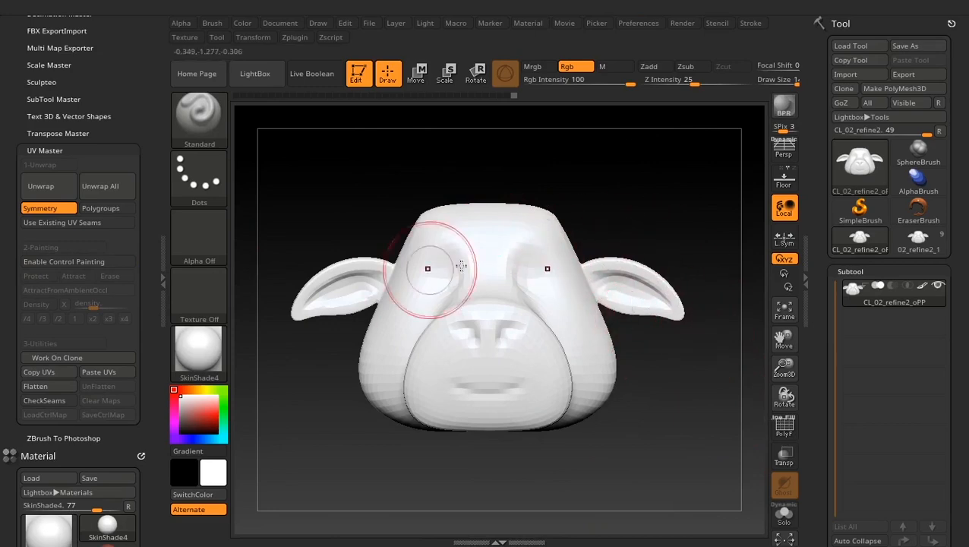
# Step: Display the head clone's Polyframe and frame the front view on one ear
pyautogui.click(783, 431)
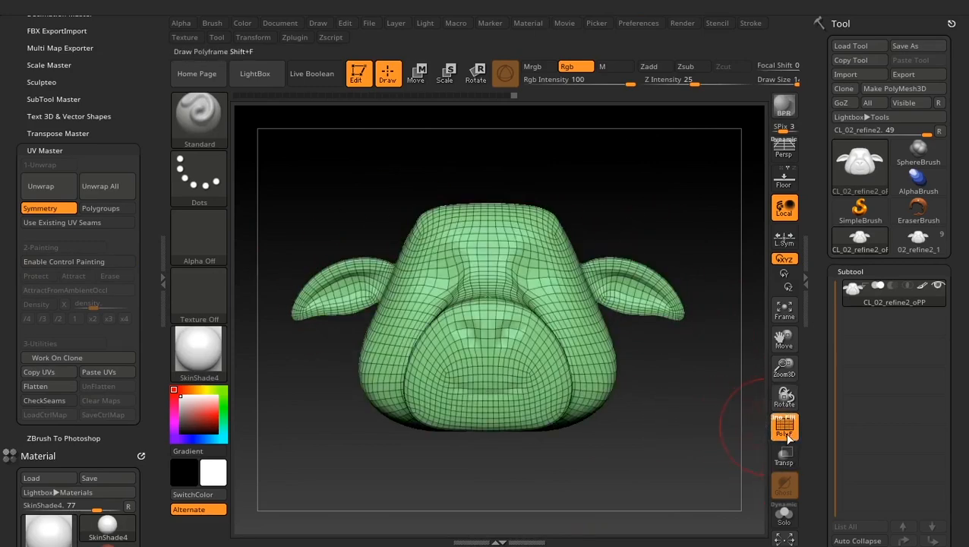
pyautogui.moveTo(738, 422); pyautogui.dragTo(440, 295)
pyautogui.moveTo(590, 431); pyautogui.dragTo(627, 464)
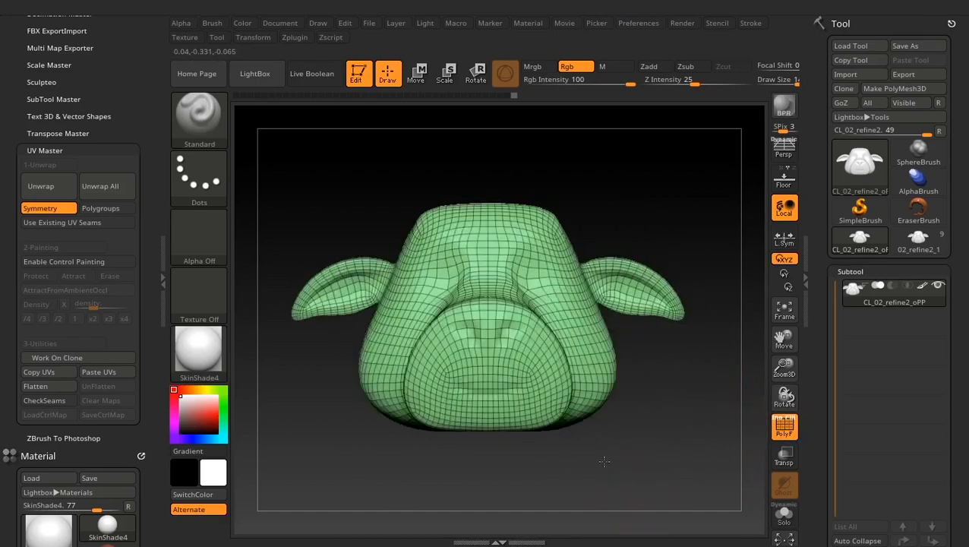
pyautogui.moveTo(684, 404)
pyautogui.keyDown('alt'); pyautogui.mouseDown()
pyautogui.moveTo(688, 419)
pyautogui.moveTo(600, 460)
pyautogui.mouseUp(); pyautogui.keyUp('alt')
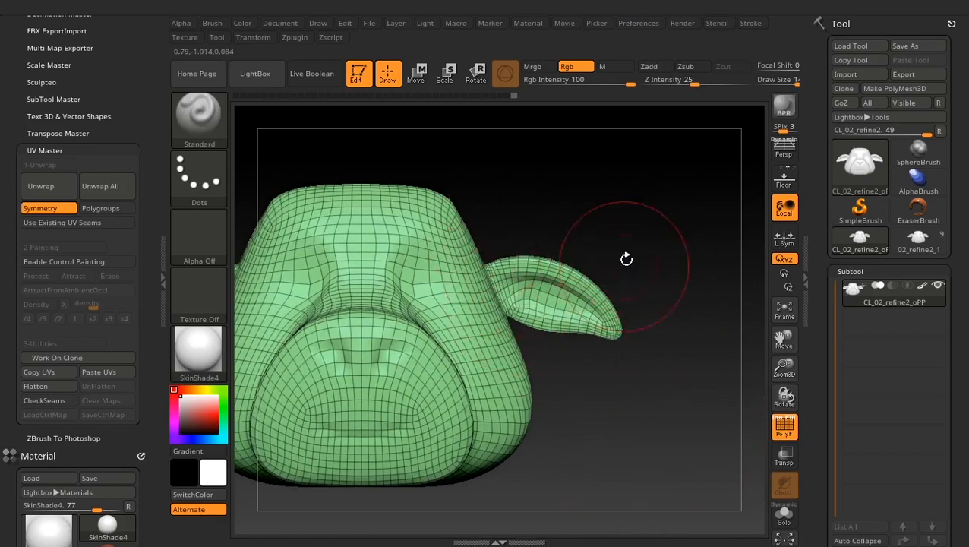
pyautogui.press('f')
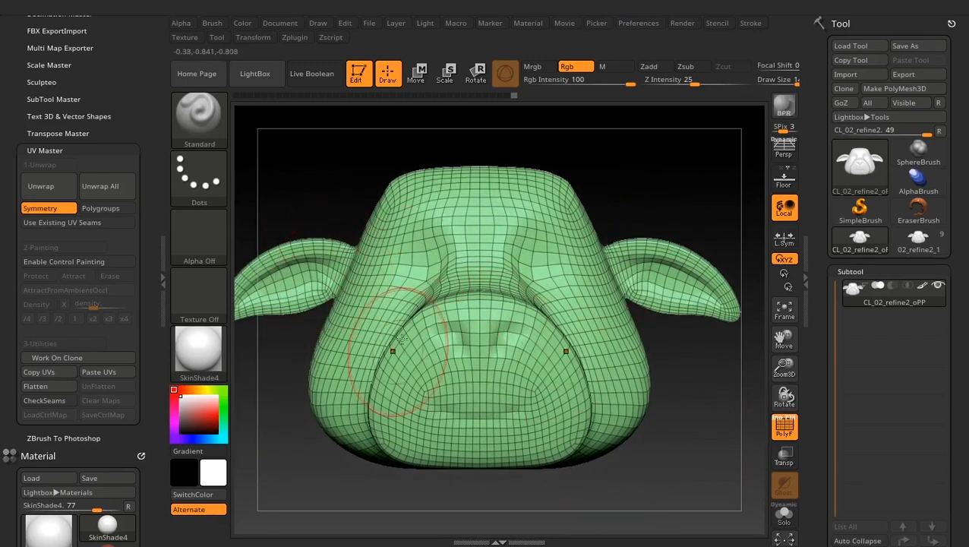
pyautogui.keyDown('alt'); pyautogui.moveTo(664, 346); pyautogui.dragTo(559, 403); pyautogui.keyUp('alt')
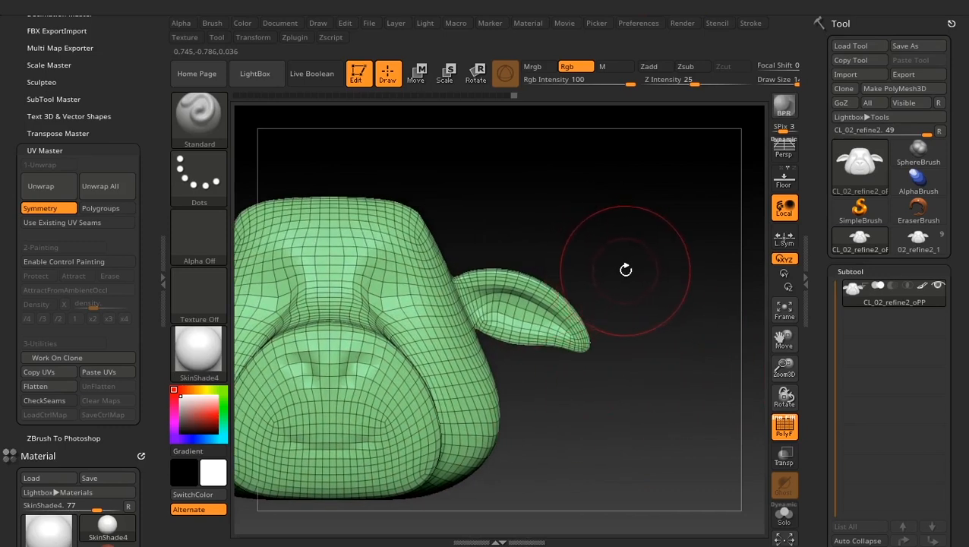
# Step: Mask the outer parts of both ears
pyautogui.press('ctrl')
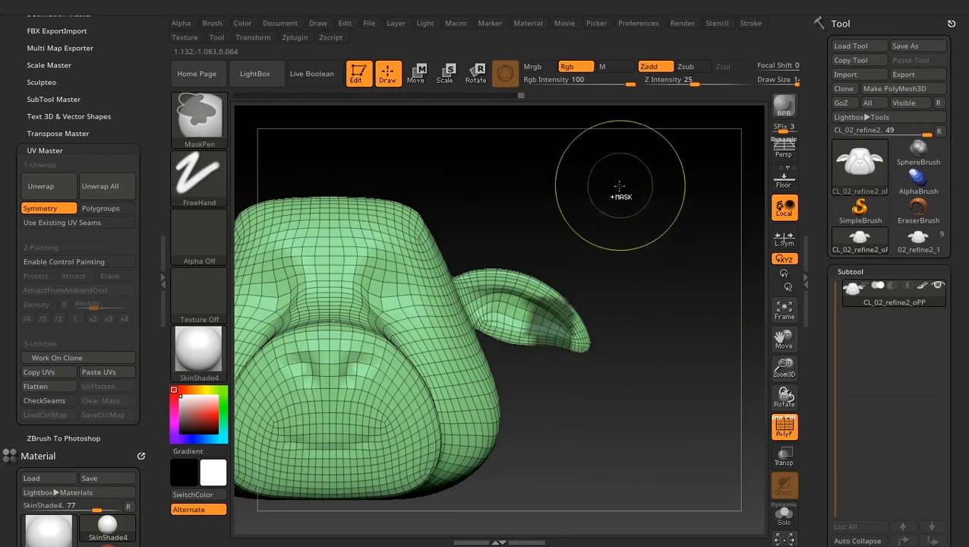
pyautogui.moveTo(624, 181)
pyautogui.keyDown('ctrl'); pyautogui.mouseDown()
pyautogui.moveTo(434, 461)
pyautogui.moveTo(515, 401)
pyautogui.mouseUp(); pyautogui.keyUp('ctrl')
pyautogui.keyDown('ctrl'); pyautogui.moveTo(620, 213); pyautogui.dragTo(499, 384); pyautogui.keyUp('ctrl')
# Step: Try turning the masked outer ears into a separate polygroup with Group Masked
pyautogui.moveTo(814, 346); pyautogui.dragTo(824, 174)
pyautogui.click(851, 341)
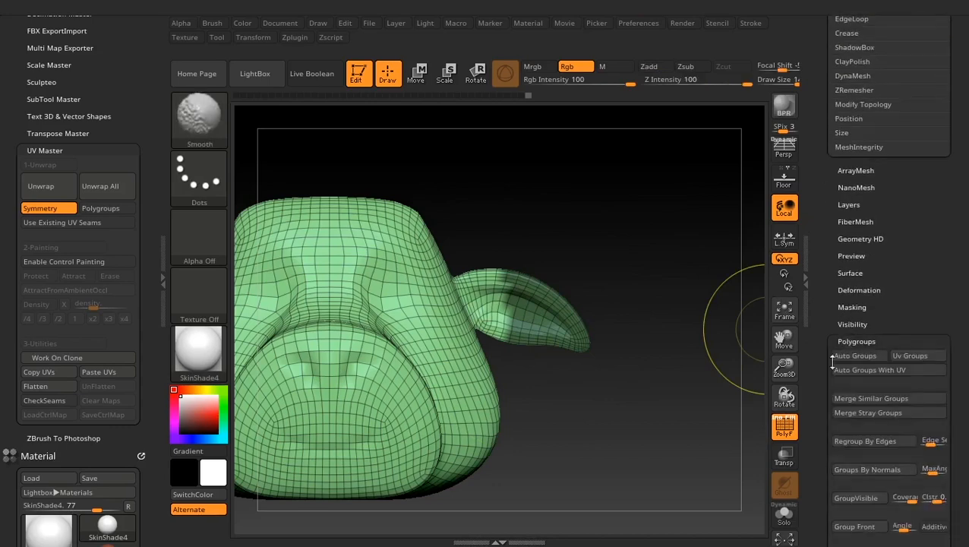
pyautogui.moveTo(816, 353); pyautogui.dragTo(818, 272)
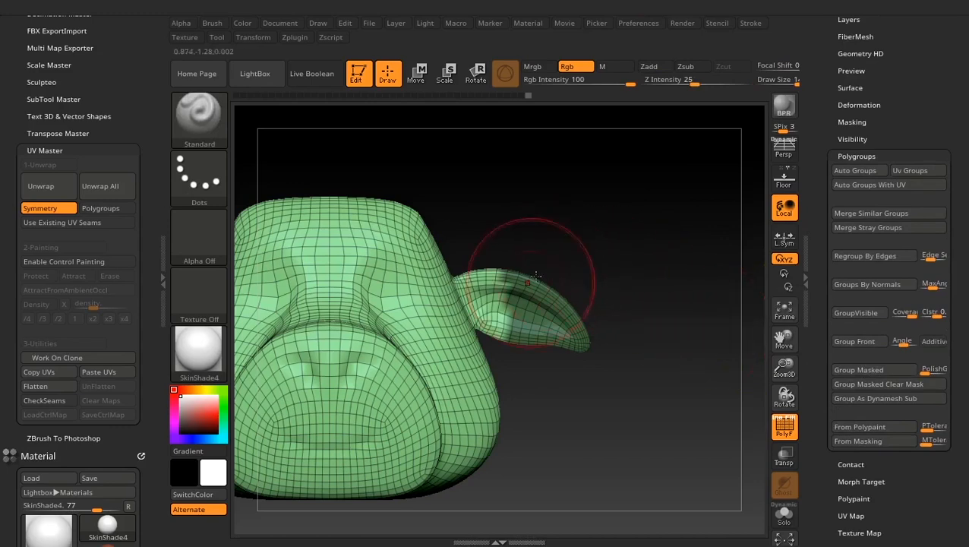
pyautogui.click(859, 370)
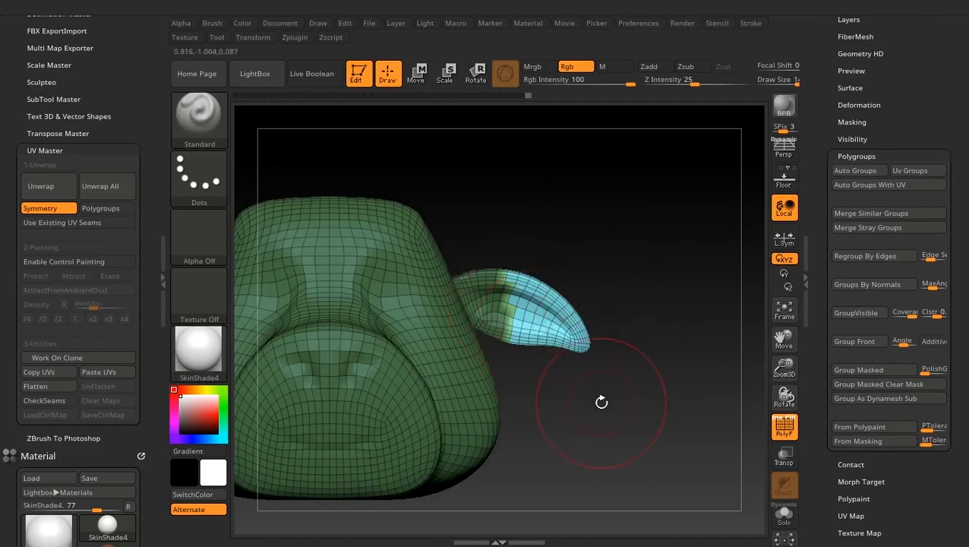
pyautogui.moveTo(602, 402)
pyautogui.keyDown('shift'); pyautogui.mouseDown()
pyautogui.moveTo(550, 432)
pyautogui.moveTo(575, 306)
pyautogui.mouseUp(); pyautogui.keyUp('shift')
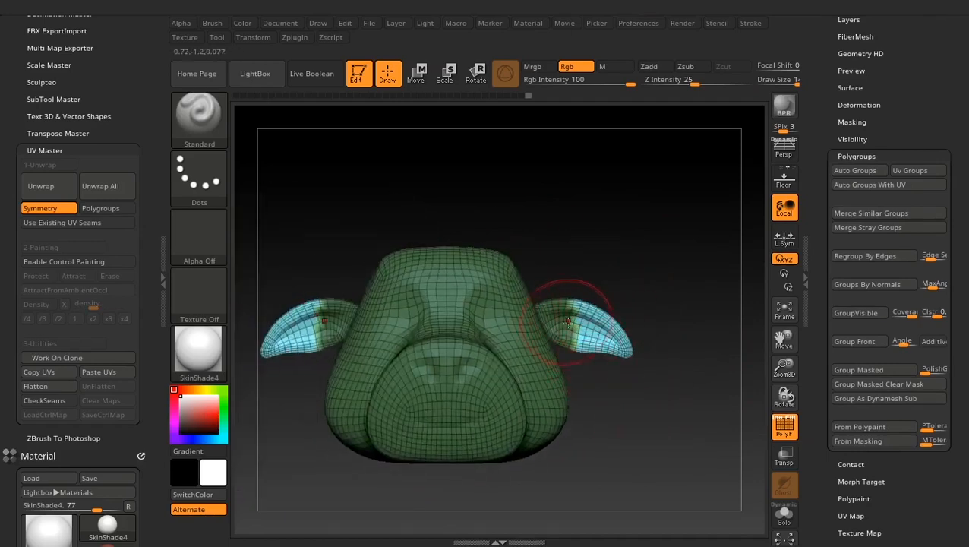
pyautogui.keyDown('ctrl'); pyautogui.click(666, 267); pyautogui.keyUp('ctrl')
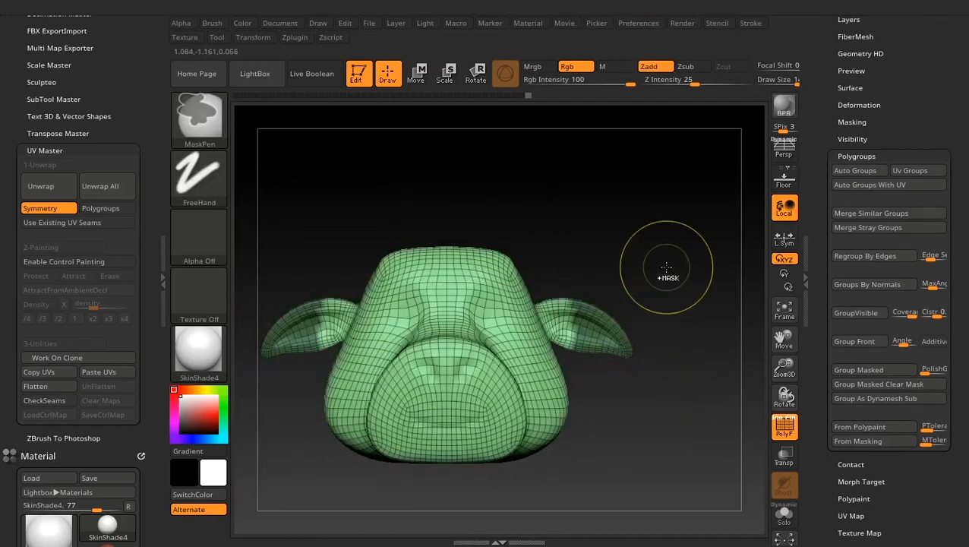
# Step: Undo the ear polygroup and the masking
pyautogui.hotkey('ctrl', 'z')
pyautogui.hotkey('ctrl', 'z')
pyautogui.hotkey('ctrl', 'z')
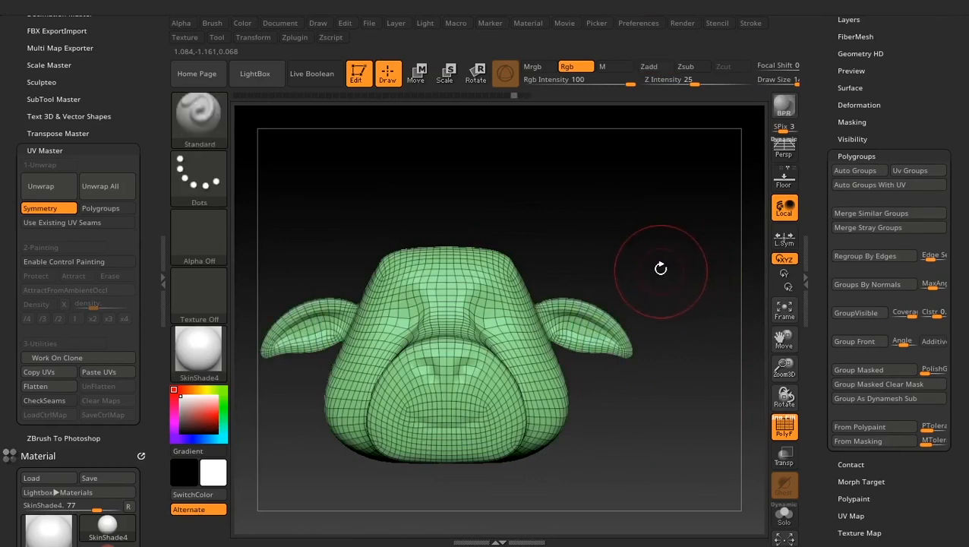
# Step: Isolate the outer parts of both ears with a rectangular SelectRect selection
pyautogui.keyDown('alt'); pyautogui.moveTo(661, 269); pyautogui.dragTo(674, 322); pyautogui.keyUp('alt')
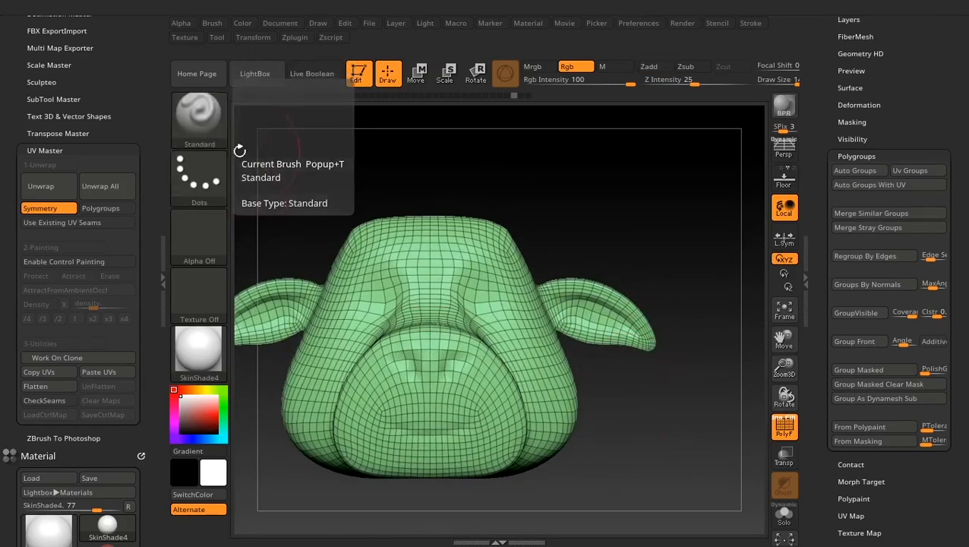
pyautogui.hotkey('ctrl', 'shift')
pyautogui.click(192, 175)
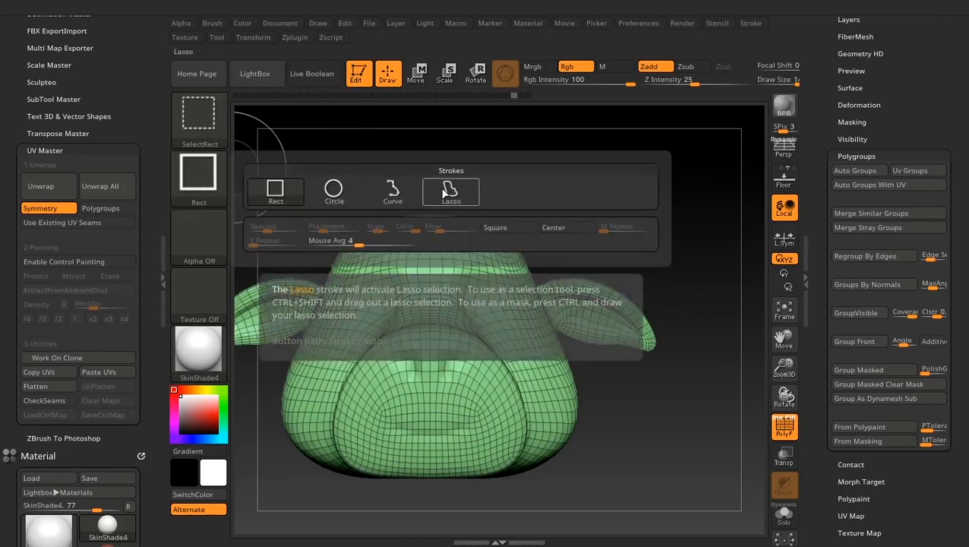
pyautogui.moveTo(692, 205)
pyautogui.keyDown('ctrl'); pyautogui.keyDown('shift'); pyautogui.mouseDown()
pyautogui.moveTo(617, 357)
pyautogui.moveTo(585, 387)
pyautogui.mouseUp(); pyautogui.keyUp('shift'); pyautogui.keyUp('ctrl')
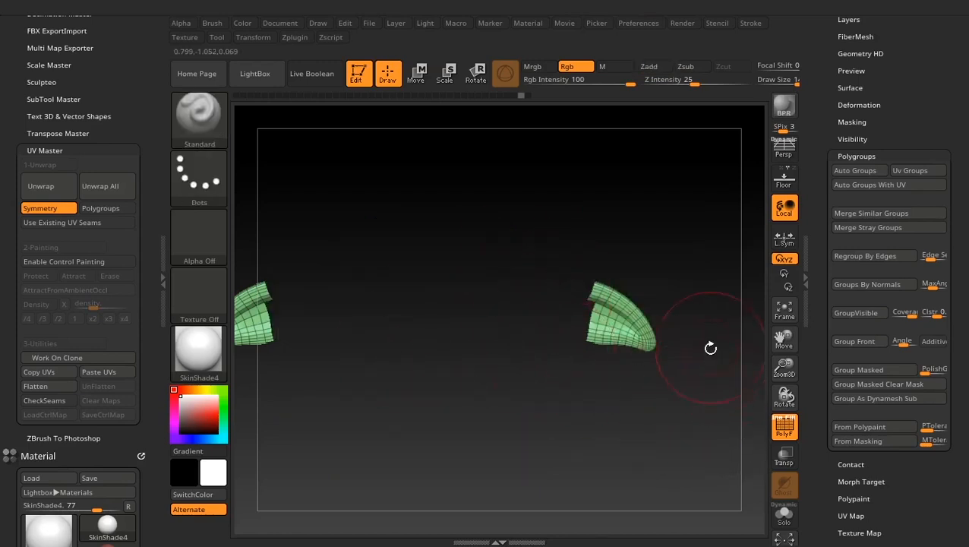
# Step: Try assigning the isolated outer ears their own polygroup with GroupVisible, unhide the head, and undo the grouping and selection
pyautogui.click(859, 313)
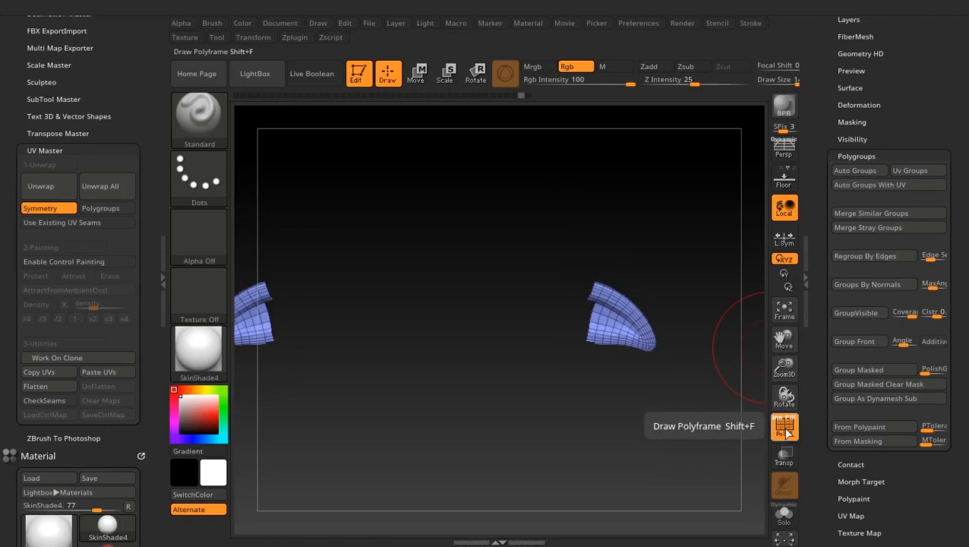
pyautogui.keyDown('ctrl'); pyautogui.keyDown('shift'); pyautogui.click(688, 257); pyautogui.keyUp('shift'); pyautogui.keyUp('ctrl')
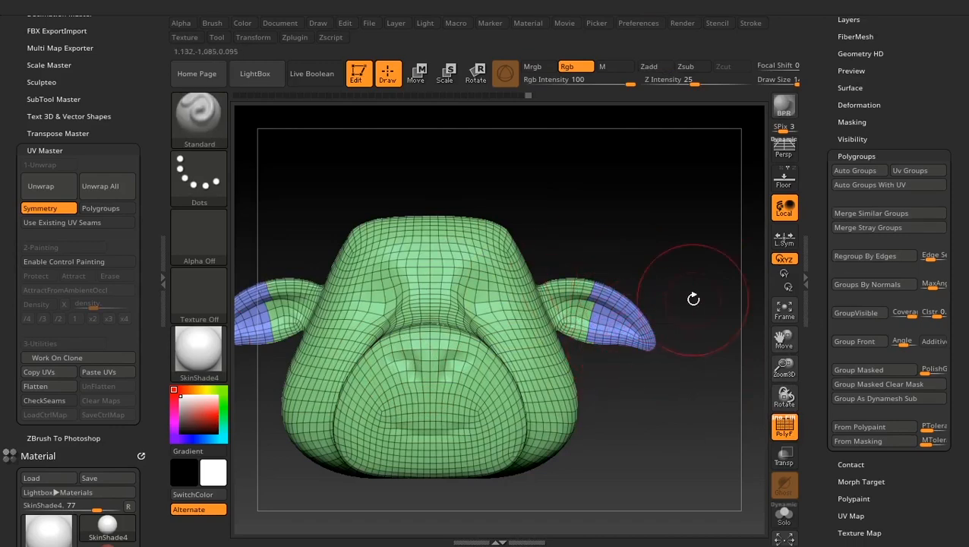
pyautogui.keyDown('ctrl'); pyautogui.keyDown('shift'); pyautogui.click(648, 300); pyautogui.keyUp('shift'); pyautogui.keyUp('ctrl')
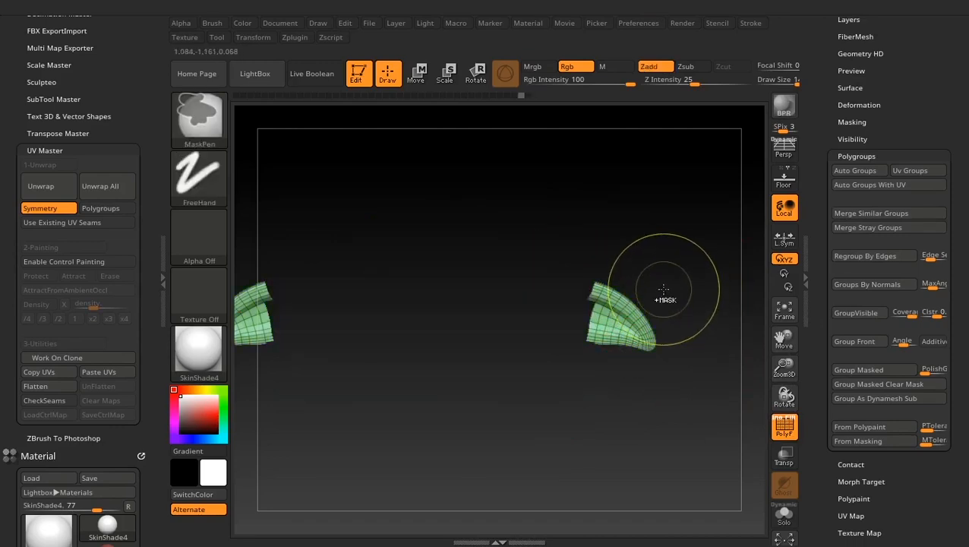
pyautogui.hotkey('ctrl', 'z')
# Step: Unhide the full head and switch the SelectRect selection stroke to Lasso
pyautogui.keyDown('alt'); pyautogui.moveTo(623, 197); pyautogui.dragTo(633, 254); pyautogui.keyUp('alt')
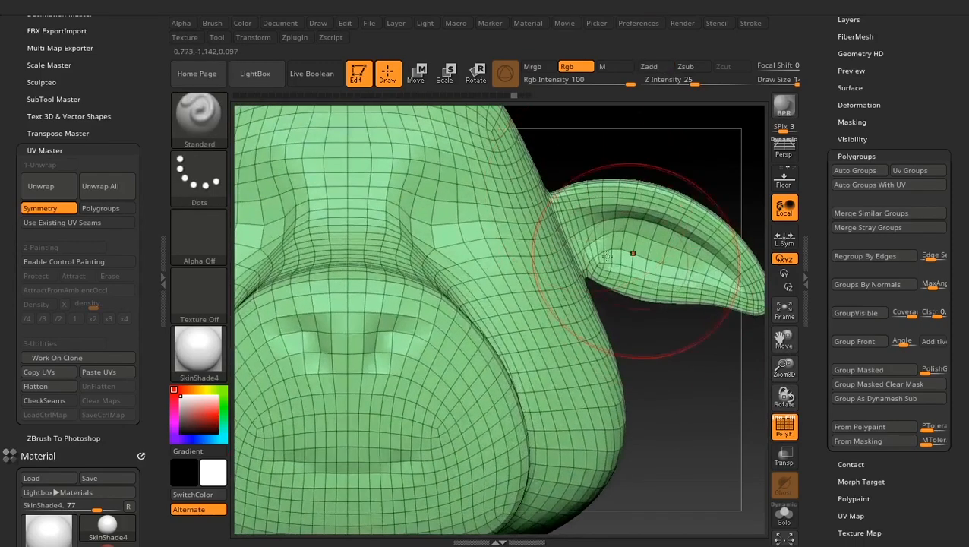
pyautogui.keyDown('alt'); pyautogui.moveTo(676, 383); pyautogui.dragTo(544, 453); pyautogui.keyUp('alt')
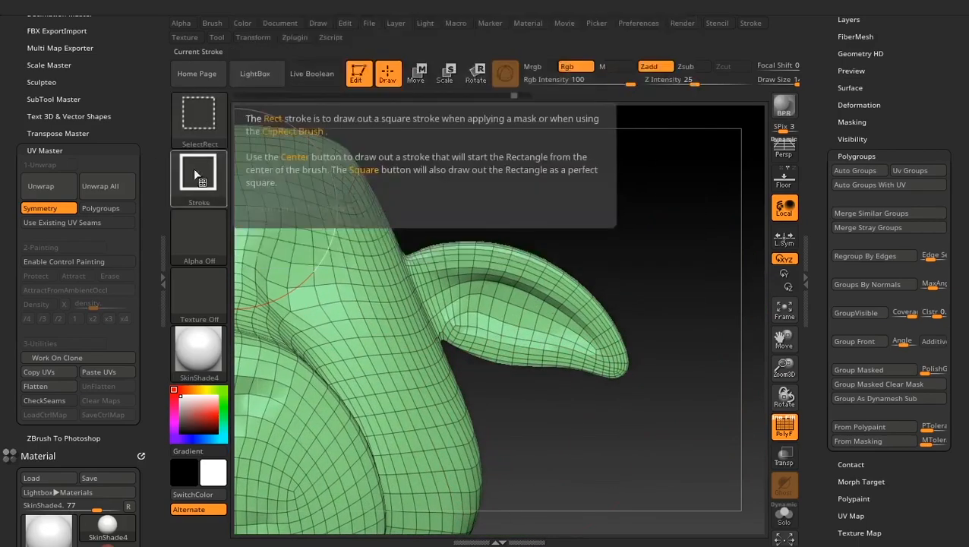
pyautogui.click(212, 127)
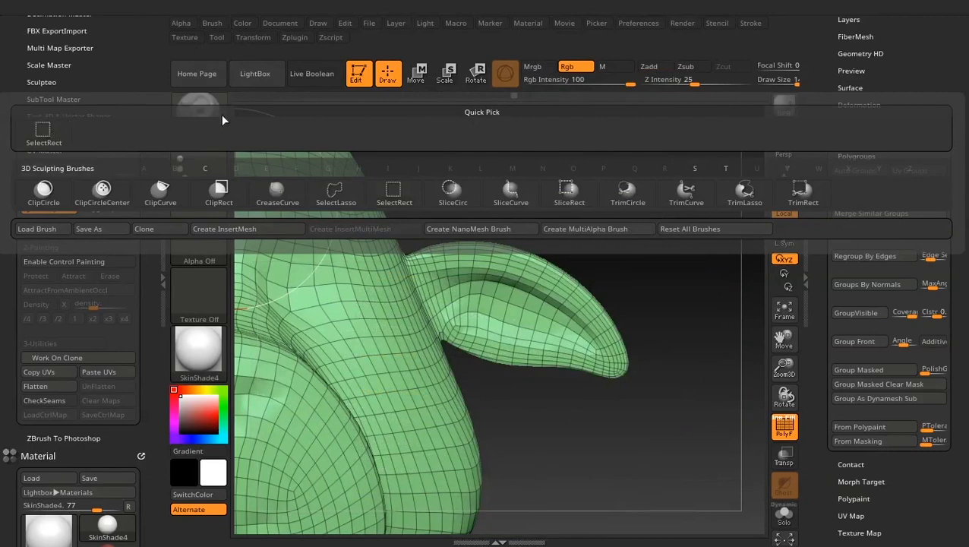
pyautogui.hotkey('ctrl', 'shift')
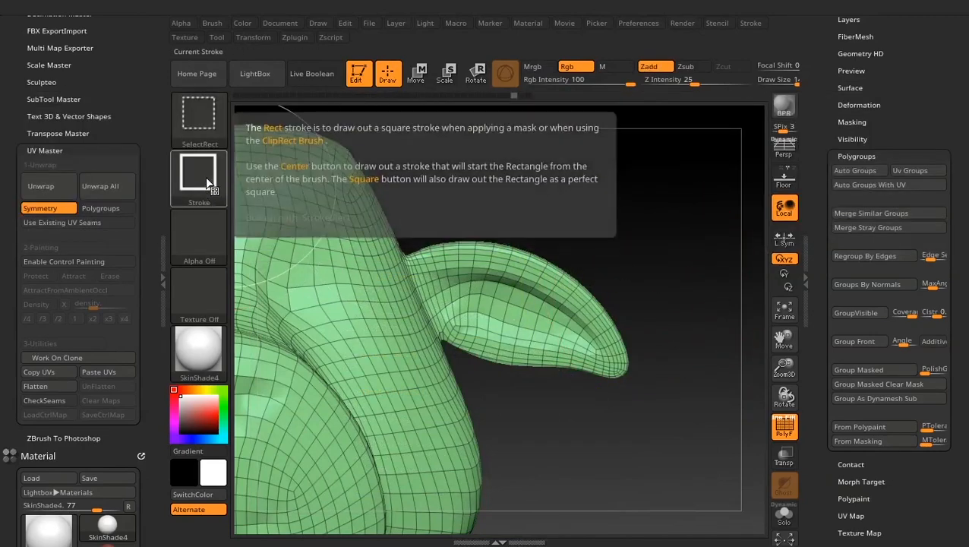
pyautogui.click(208, 183)
pyautogui.click(444, 190)
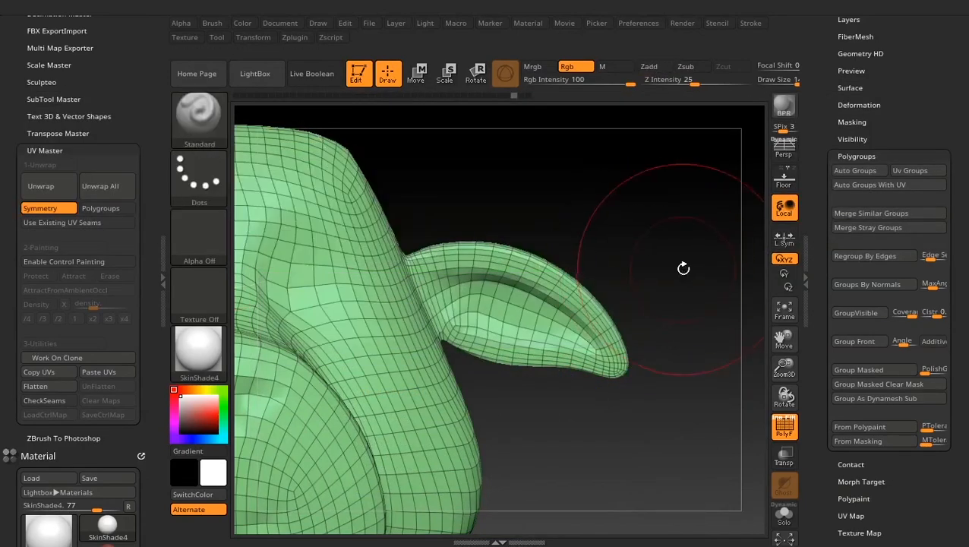
# Step: Isolate the ears up to their base with a lasso selection drawn around one ear
pyautogui.hotkey('ctrl', 'shift')
pyautogui.moveTo(678, 421)
pyautogui.mouseDown()
pyautogui.moveTo(680, 378)
pyautogui.moveTo(623, 233)
pyautogui.moveTo(437, 214)
pyautogui.moveTo(410, 245)
pyautogui.mouseUp()
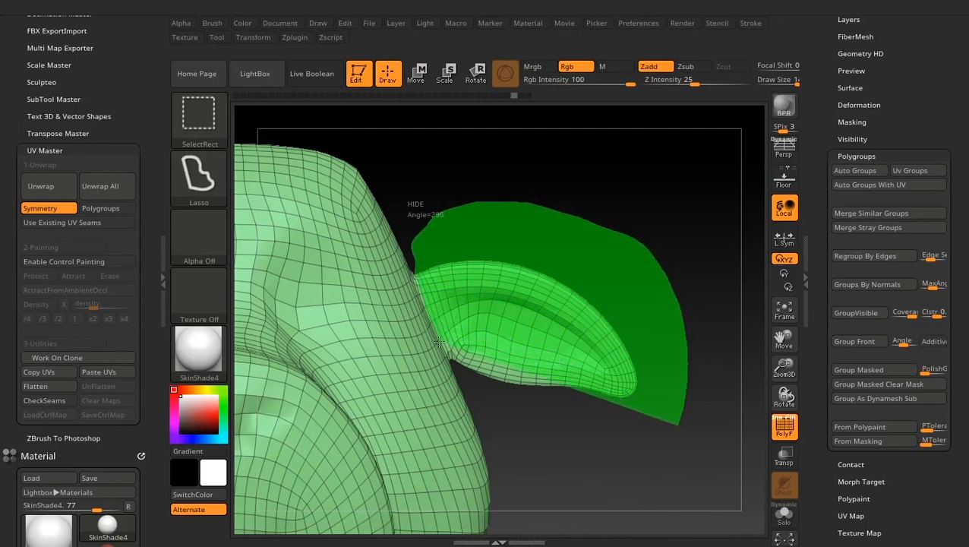
pyautogui.keyDown('ctrl'); pyautogui.keyDown('shift'); pyautogui.moveTo(458, 373); pyautogui.dragTo(495, 410); pyautogui.keyUp('shift'); pyautogui.keyUp('ctrl')
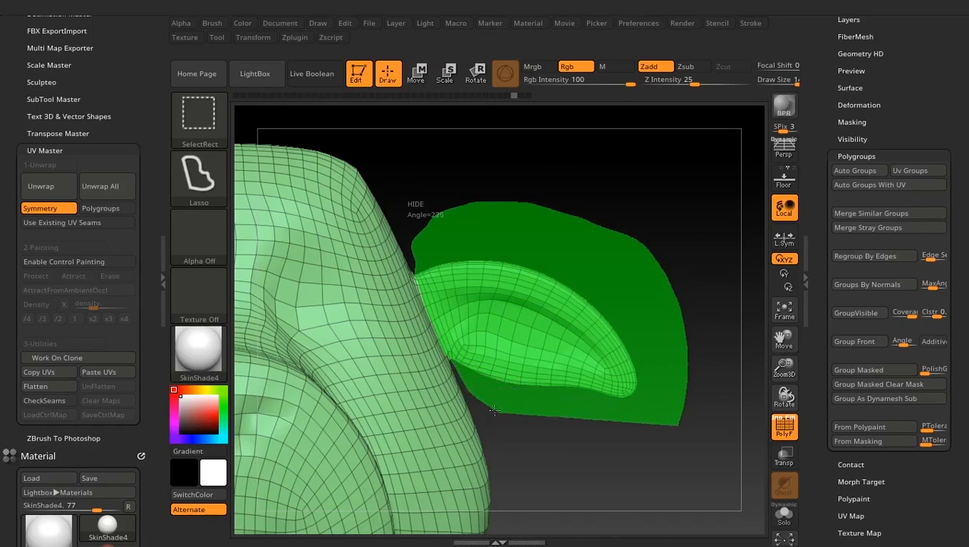
pyautogui.keyDown('ctrl'); pyautogui.keyDown('shift'); pyautogui.moveTo(655, 432); pyautogui.dragTo(652, 430); pyautogui.keyUp('shift'); pyautogui.keyUp('ctrl')
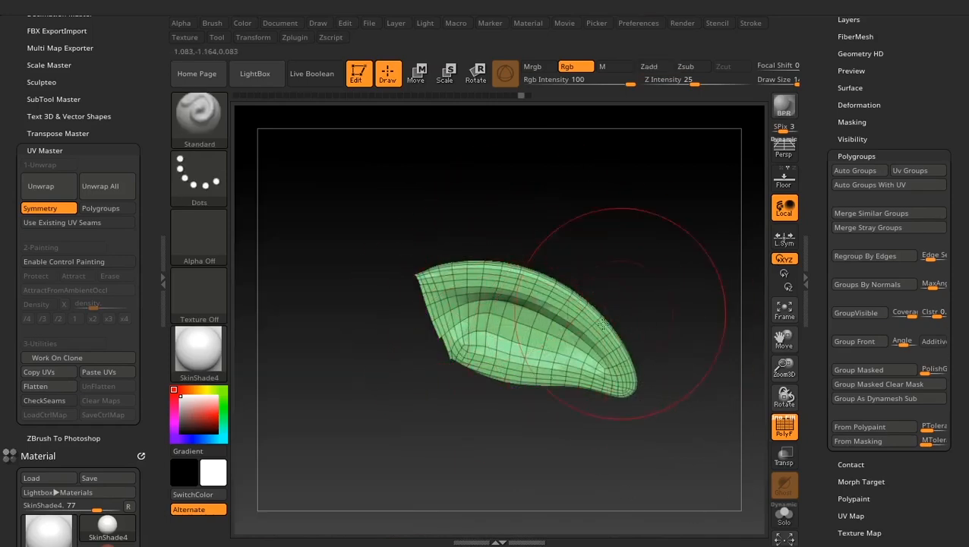
# Step: Assign the two isolated ears their own polygroup and unhide the rest of the head
pyautogui.moveTo(665, 287); pyautogui.dragTo(690, 279)
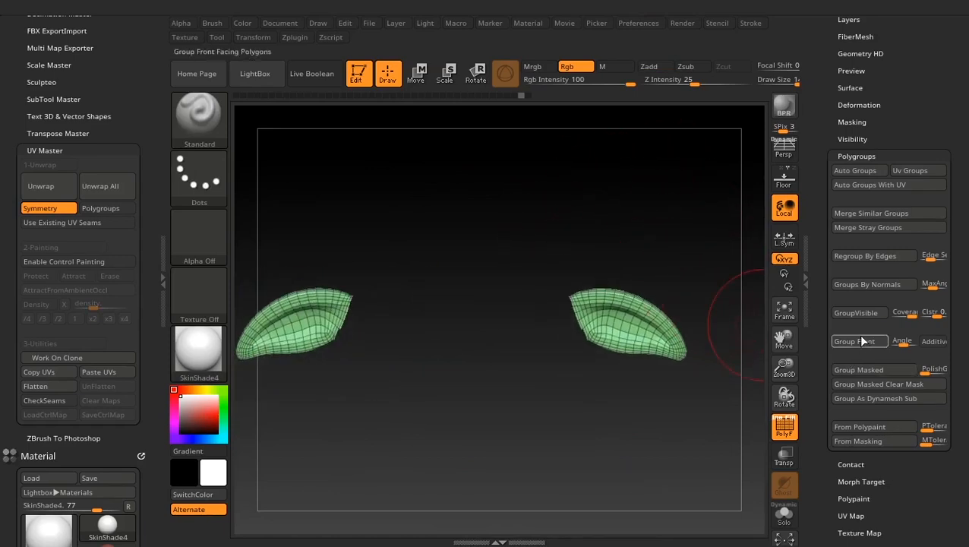
pyautogui.press('ctrl')
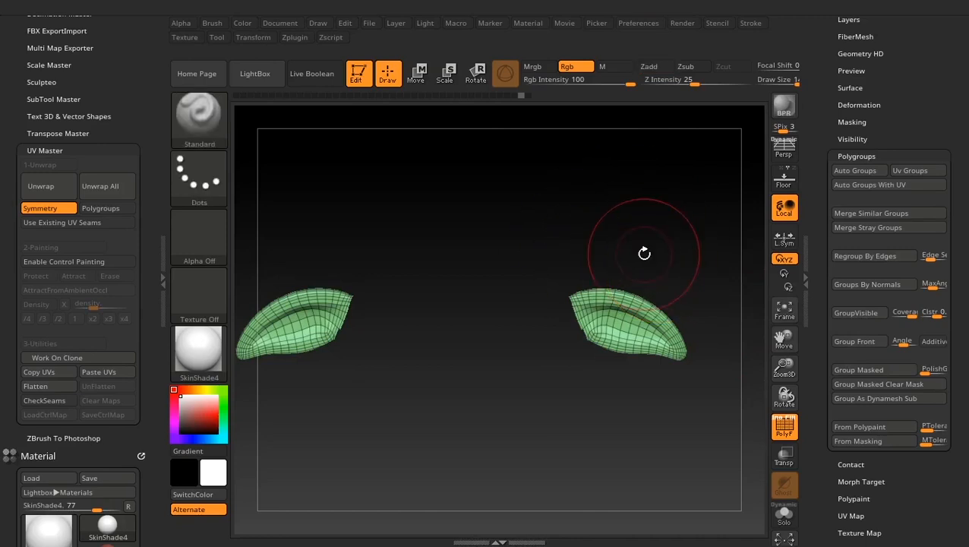
pyautogui.press('ctrl')
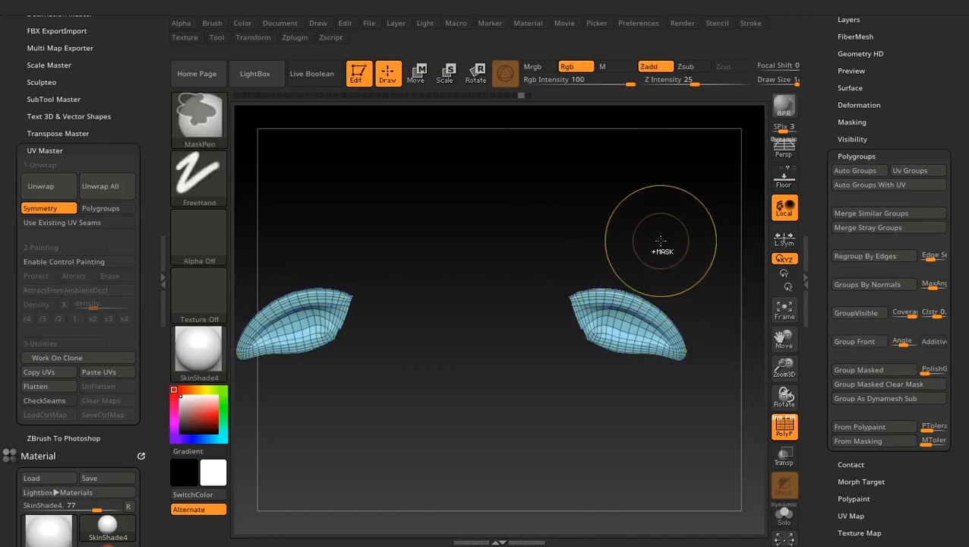
pyautogui.press('ctrl')
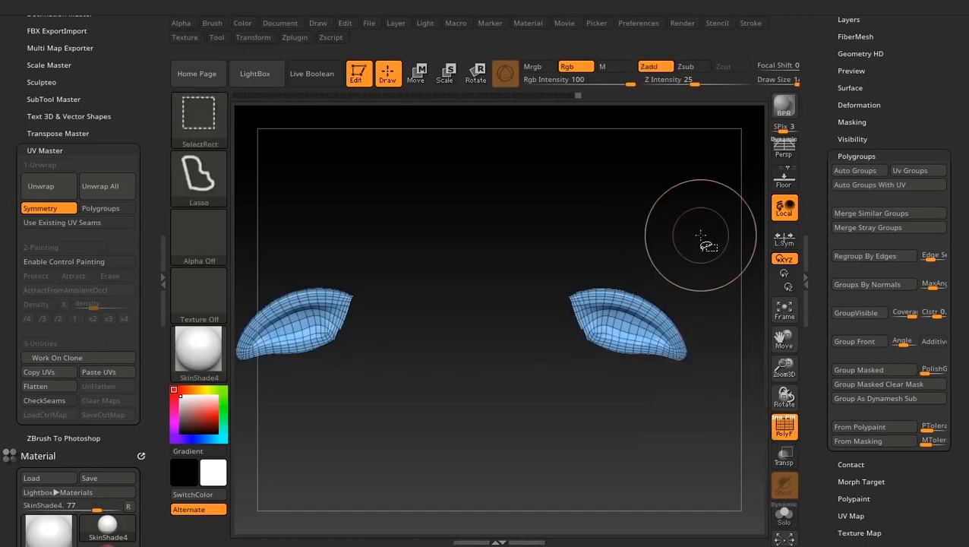
pyautogui.keyDown('ctrl'); pyautogui.keyDown('shift'); pyautogui.click(707, 226); pyautogui.keyUp('shift'); pyautogui.keyUp('ctrl')
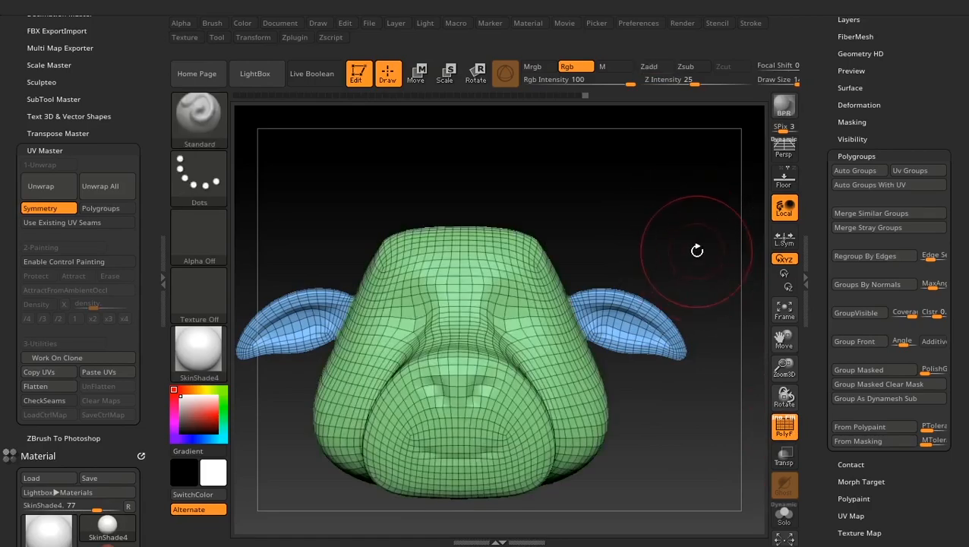
pyautogui.moveTo(697, 251)
pyautogui.mouseDown()
pyautogui.moveTo(556, 231)
pyautogui.moveTo(614, 242)
pyautogui.moveTo(702, 280)
pyautogui.moveTo(571, 298)
pyautogui.mouseUp()
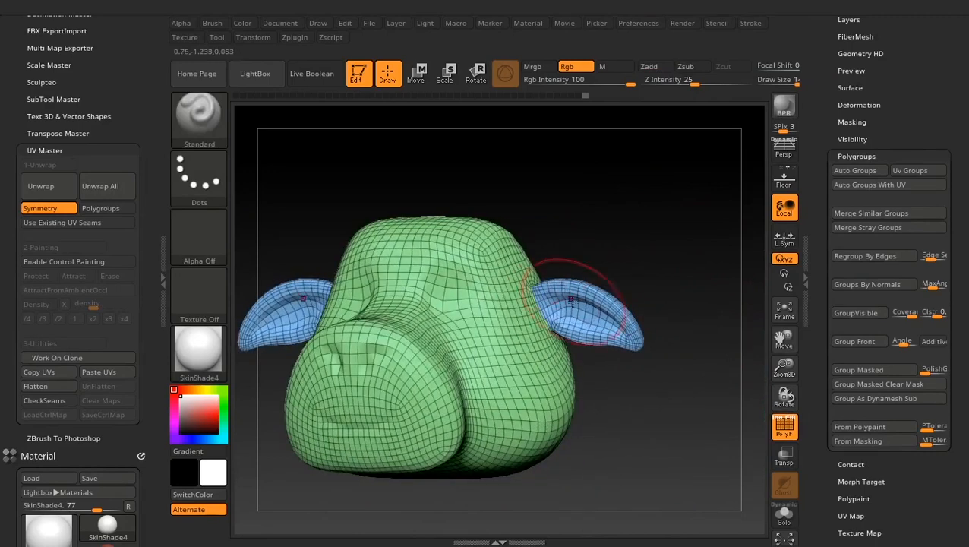
pyautogui.moveTo(642, 219); pyautogui.dragTo(396, 135)
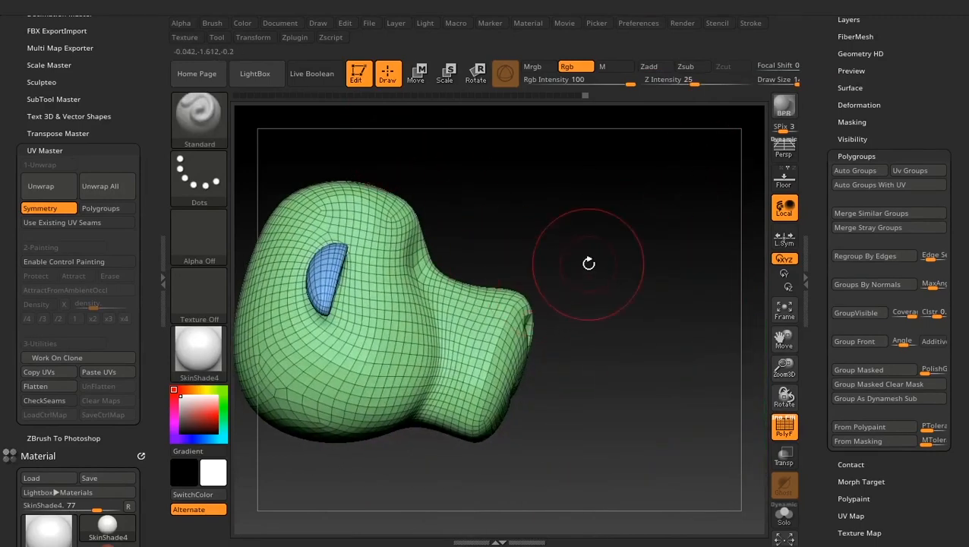
# Step: Isolate the muzzle from a side view with a lasso selection following its base
pyautogui.moveTo(588, 262); pyautogui.dragTo(625, 314)
pyautogui.moveTo(526, 464)
pyautogui.keyDown('ctrl'); pyautogui.keyDown('shift'); pyautogui.mouseDown()
pyautogui.moveTo(601, 233)
pyautogui.moveTo(518, 192)
pyautogui.moveTo(463, 225)
pyautogui.mouseUp(); pyautogui.keyUp('shift'); pyautogui.keyUp('ctrl')
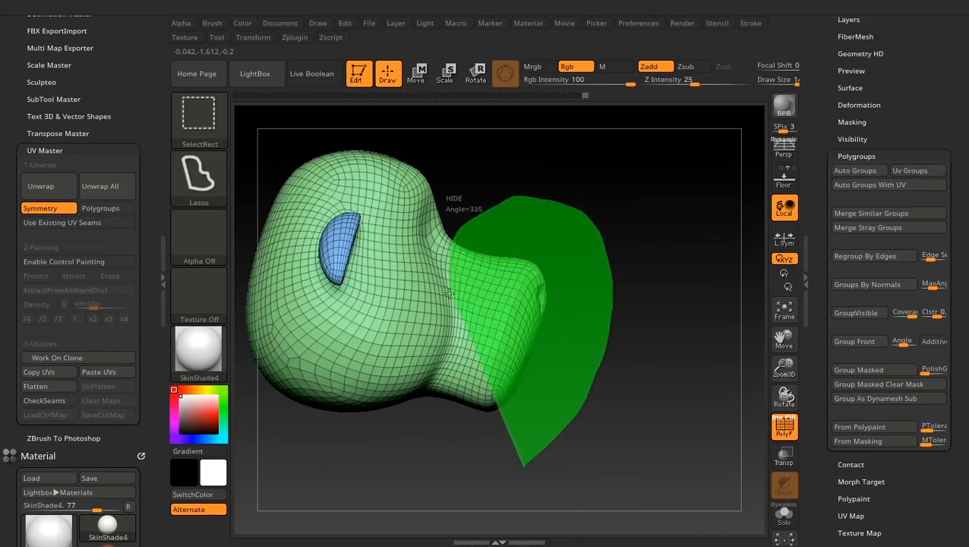
pyautogui.moveTo(439, 355)
pyautogui.keyDown('ctrl'); pyautogui.keyDown('shift'); pyautogui.mouseDown()
pyautogui.moveTo(467, 448)
pyautogui.moveTo(497, 454)
pyautogui.mouseUp(); pyautogui.keyUp('shift'); pyautogui.keyUp('ctrl')
# Step: Hide the stray polygons sticking out of the isolated muzzle's upper back edge with a lasso
pyautogui.moveTo(612, 292)
pyautogui.mouseDown()
pyautogui.moveTo(640, 344)
pyautogui.moveTo(454, 400)
pyautogui.moveTo(540, 416)
pyautogui.moveTo(534, 487)
pyautogui.moveTo(563, 404)
pyautogui.moveTo(645, 346)
pyautogui.moveTo(591, 292)
pyautogui.moveTo(480, 299)
pyautogui.mouseUp()
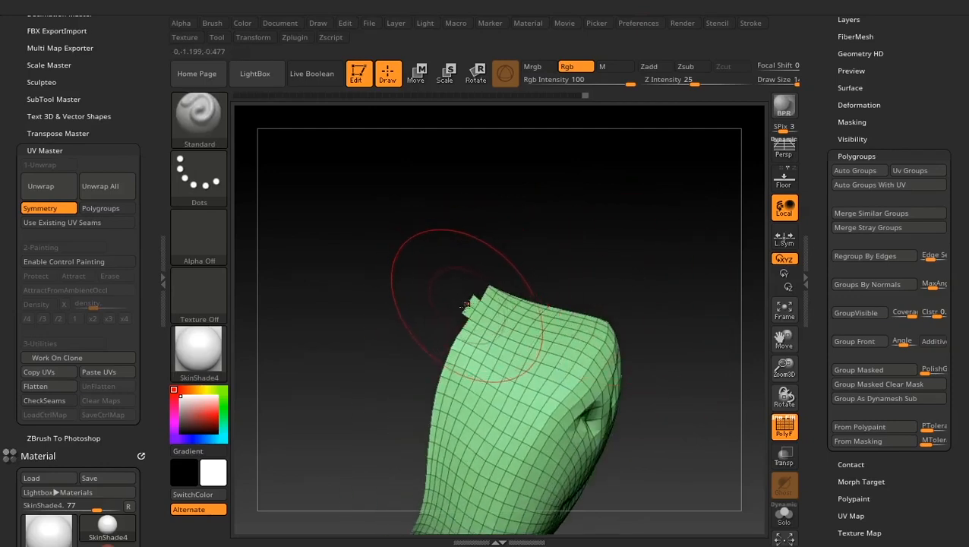
pyautogui.hotkey('ctrl', 'shift')
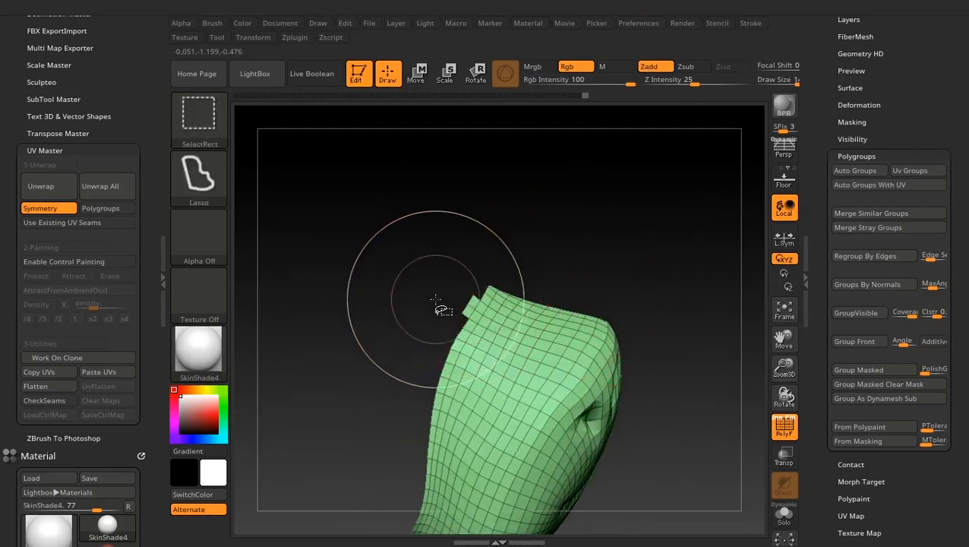
pyautogui.keyDown('ctrl'); pyautogui.keyDown('alt'); pyautogui.keyDown('shift'); pyautogui.moveTo(436, 299); pyautogui.dragTo(446, 291); pyautogui.keyUp('shift'); pyautogui.keyUp('alt'); pyautogui.keyUp('ctrl')
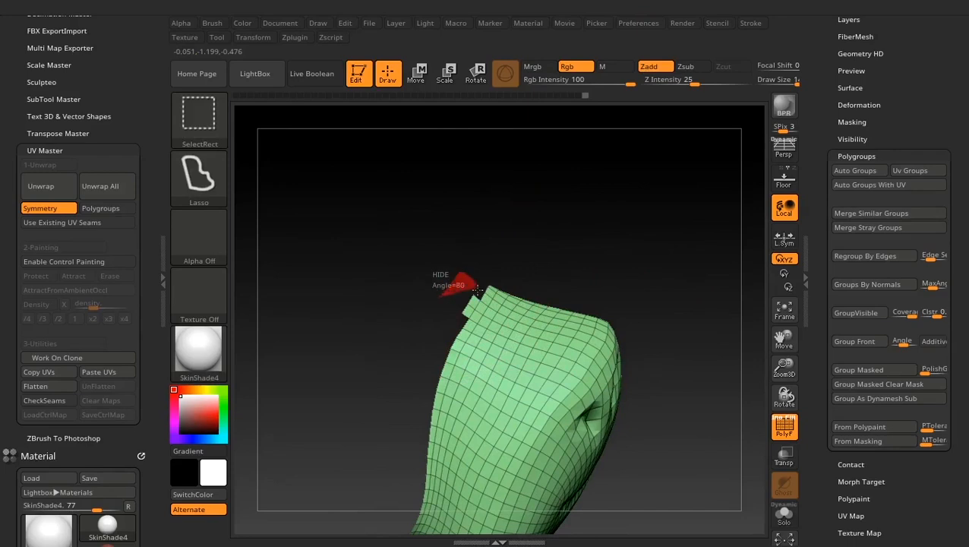
pyautogui.keyDown('ctrl'); pyautogui.keyDown('alt'); pyautogui.keyDown('shift'); pyautogui.moveTo(467, 320); pyautogui.dragTo(464, 322); pyautogui.keyUp('shift'); pyautogui.keyUp('alt'); pyautogui.keyUp('ctrl')
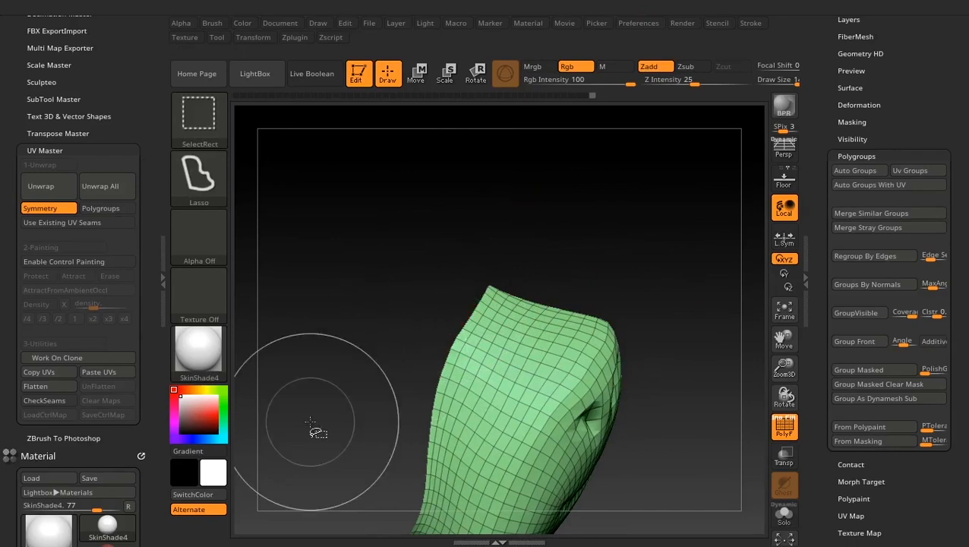
# Step: Invert the visibility to show the head without the muzzle, undoing the accidental hiding of polygon loops
pyautogui.moveTo(645, 329)
pyautogui.mouseDown()
pyautogui.moveTo(638, 306)
pyautogui.moveTo(643, 340)
pyautogui.moveTo(679, 307)
pyautogui.mouseUp()
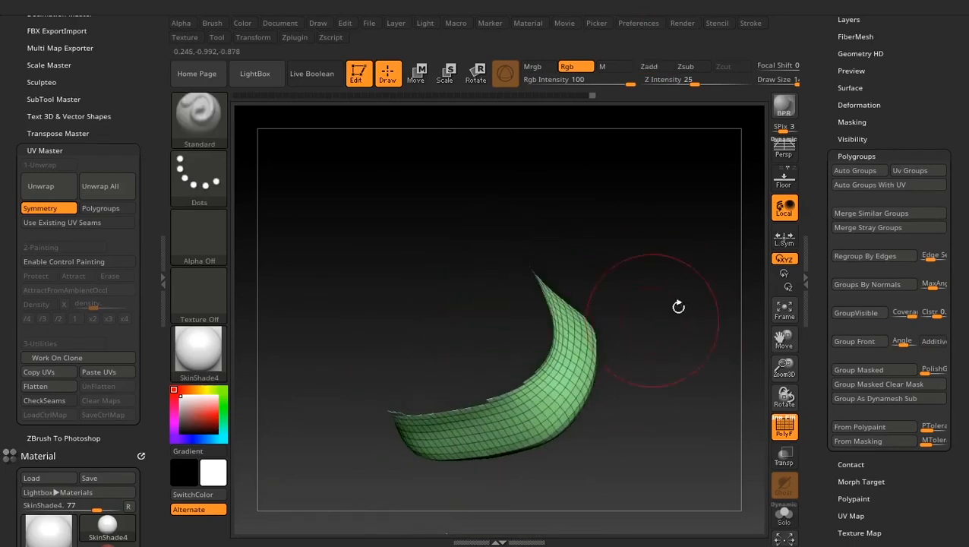
pyautogui.moveTo(615, 401)
pyautogui.mouseDown()
pyautogui.moveTo(584, 443)
pyautogui.moveTo(606, 340)
pyautogui.moveTo(654, 395)
pyautogui.moveTo(619, 477)
pyautogui.moveTo(559, 482)
pyautogui.mouseUp()
pyautogui.moveTo(682, 401); pyautogui.dragTo(619, 414)
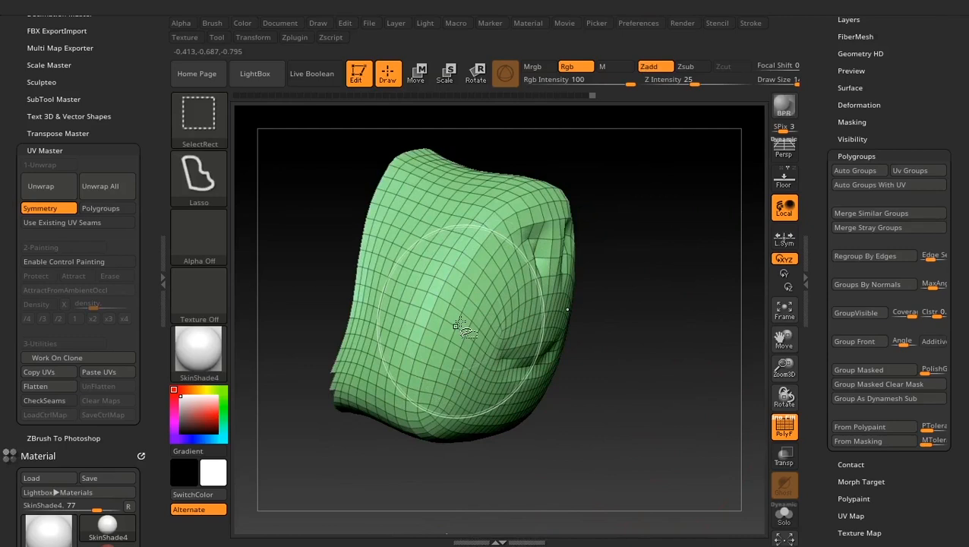
pyautogui.keyDown('ctrl'); pyautogui.keyDown('shift'); pyautogui.click(460, 322); pyautogui.keyUp('shift'); pyautogui.keyUp('ctrl')
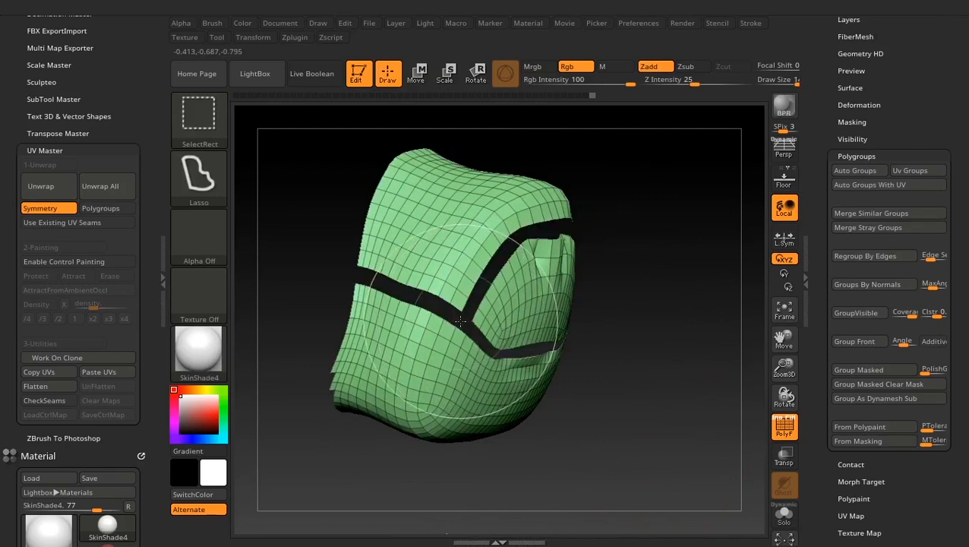
pyautogui.hotkey('ctrl', 'z')
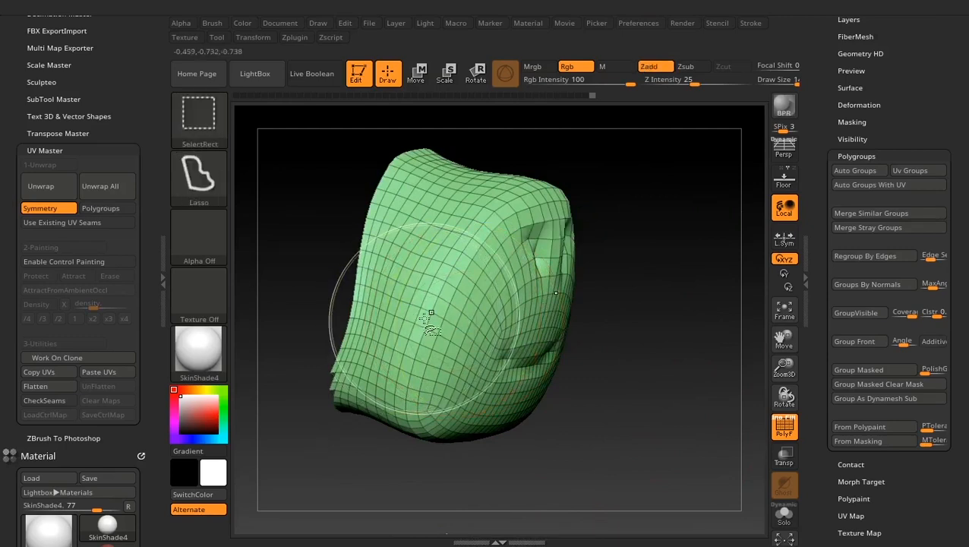
pyautogui.keyDown('ctrl'); pyautogui.keyDown('shift'); pyautogui.click(425, 318); pyautogui.keyUp('shift'); pyautogui.keyUp('ctrl')
# Step: Hide the stray polygons along the lower edge of the muzzle opening with subtractive lasso selections
pyautogui.keyDown('alt'); pyautogui.moveTo(587, 353); pyautogui.dragTo(574, 297); pyautogui.keyUp('alt')
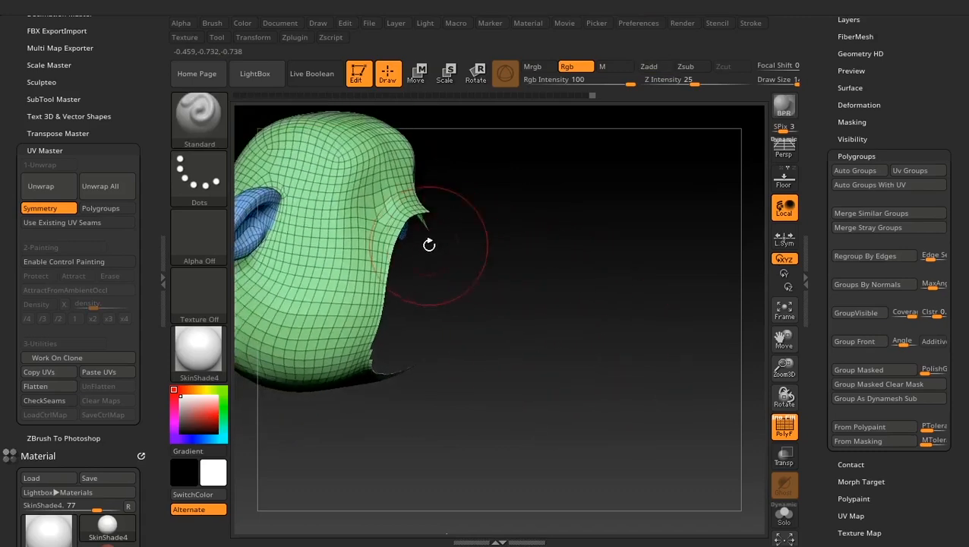
pyautogui.moveTo(528, 333); pyautogui.dragTo(523, 319)
pyautogui.moveTo(604, 303); pyautogui.dragTo(695, 292)
pyautogui.keyDown('alt'); pyautogui.moveTo(530, 331); pyautogui.dragTo(500, 416); pyautogui.keyUp('alt')
pyautogui.moveTo(480, 354)
pyautogui.mouseDown()
pyautogui.moveTo(470, 369)
pyautogui.moveTo(534, 288)
pyautogui.moveTo(480, 374)
pyautogui.moveTo(557, 322)
pyautogui.mouseUp()
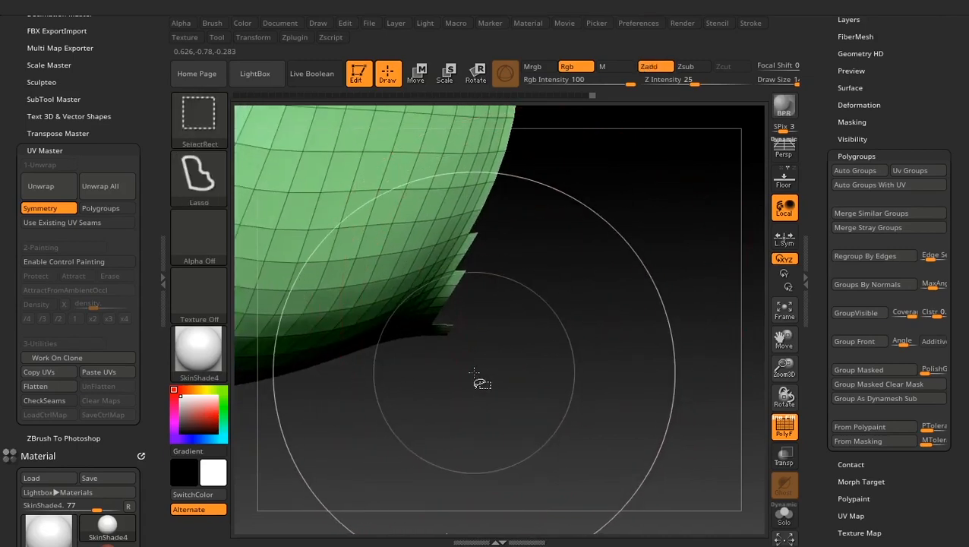
pyautogui.moveTo(472, 371)
pyautogui.keyDown('ctrl'); pyautogui.keyDown('alt'); pyautogui.keyDown('shift'); pyautogui.mouseDown()
pyautogui.moveTo(528, 259)
pyautogui.moveTo(501, 222)
pyautogui.mouseUp(); pyautogui.keyUp('shift'); pyautogui.keyUp('alt'); pyautogui.keyUp('ctrl')
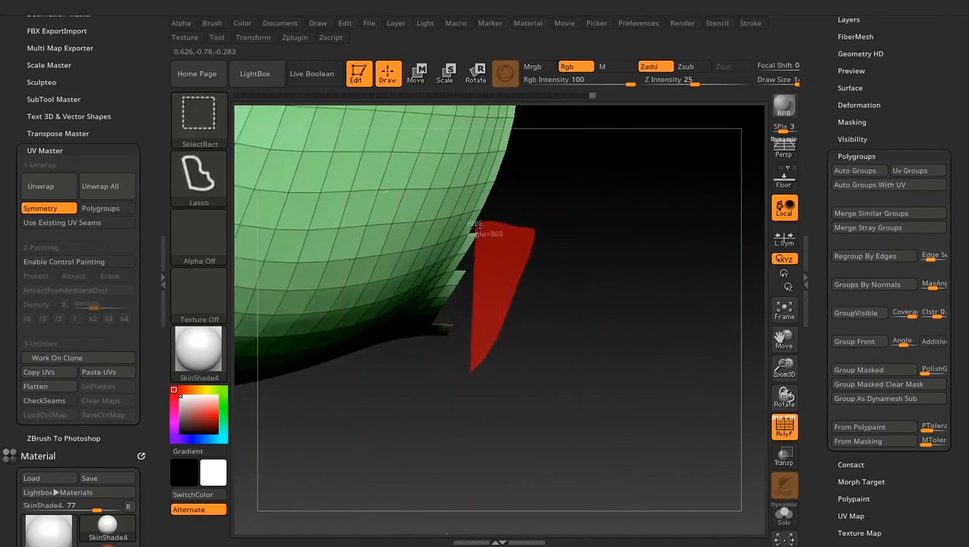
pyautogui.moveTo(449, 279)
pyautogui.keyDown('ctrl'); pyautogui.keyDown('alt'); pyautogui.keyDown('shift'); pyautogui.mouseDown()
pyautogui.moveTo(425, 369)
pyautogui.moveTo(452, 320)
pyautogui.mouseUp(); pyautogui.keyUp('shift'); pyautogui.keyUp('alt'); pyautogui.keyUp('ctrl')
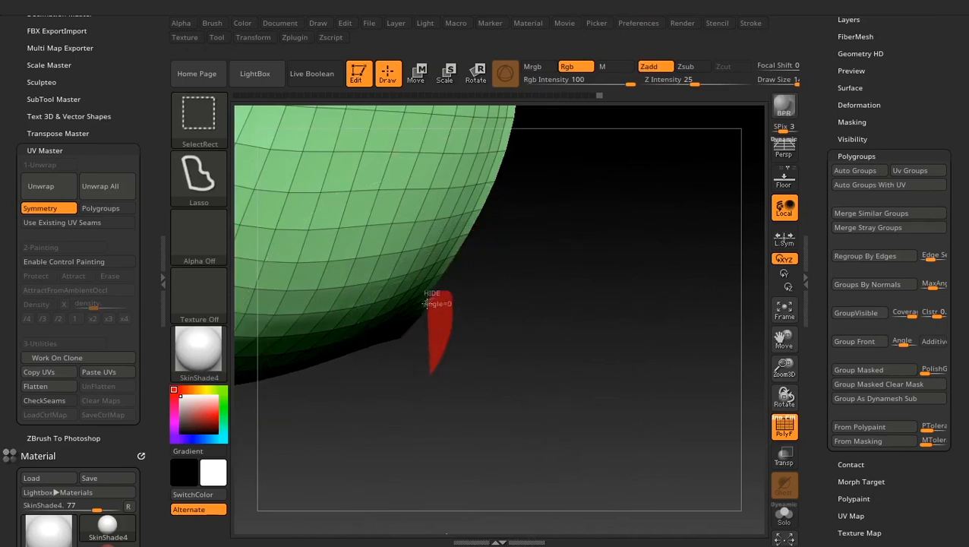
pyautogui.keyDown('ctrl'); pyautogui.keyDown('alt'); pyautogui.keyDown('shift'); pyautogui.moveTo(395, 355); pyautogui.dragTo(402, 370); pyautogui.keyUp('shift'); pyautogui.keyUp('alt'); pyautogui.keyUp('ctrl')
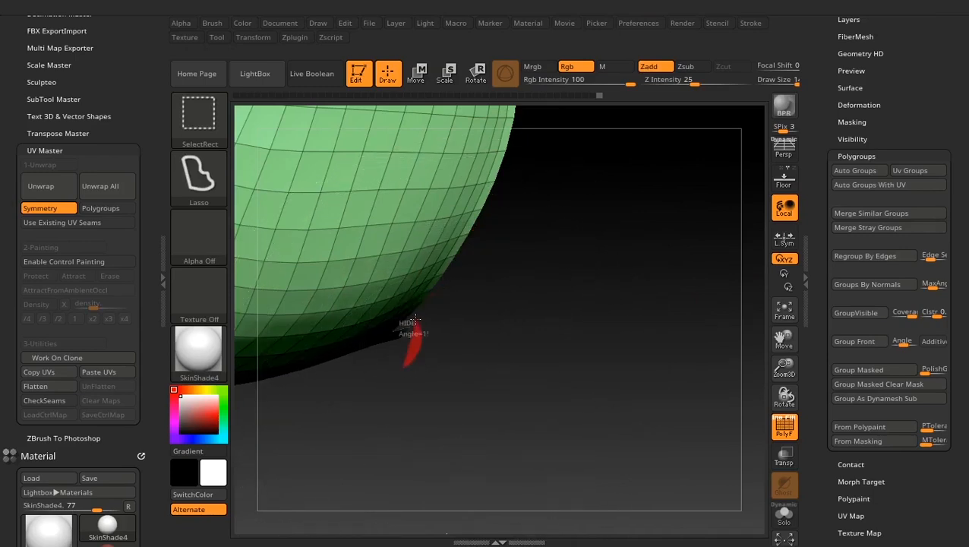
pyautogui.keyDown('ctrl'); pyautogui.keyDown('alt'); pyautogui.keyDown('shift'); pyautogui.moveTo(400, 334); pyautogui.dragTo(388, 336); pyautogui.keyUp('shift'); pyautogui.keyUp('alt'); pyautogui.keyUp('ctrl')
# Step: Inspect the cleaned edge of the muzzle opening and invert the visibility to show only the muzzle
pyautogui.moveTo(516, 375)
pyautogui.mouseDown()
pyautogui.moveTo(505, 366)
pyautogui.moveTo(520, 357)
pyautogui.mouseUp()
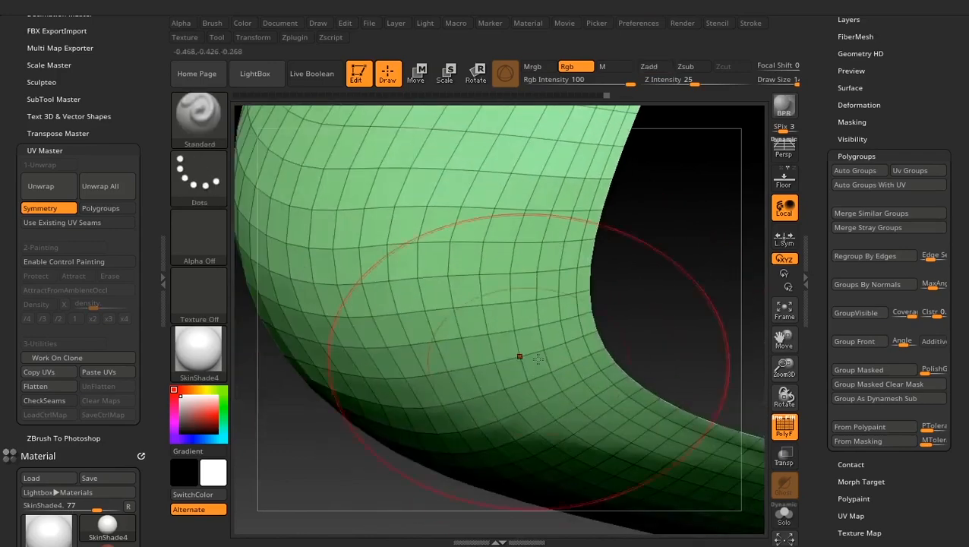
pyautogui.moveTo(316, 468); pyautogui.dragTo(268, 251)
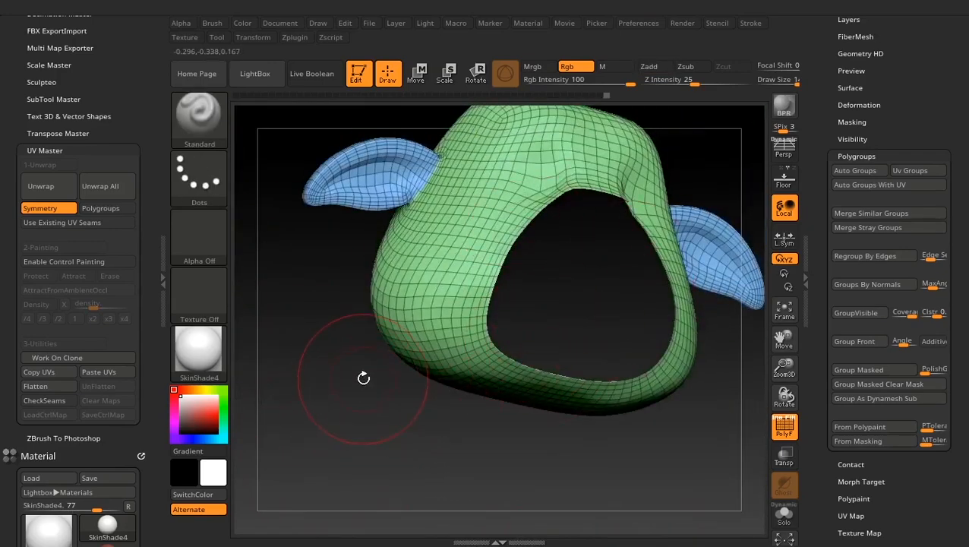
pyautogui.moveTo(338, 379)
pyautogui.keyDown('ctrl'); pyautogui.keyDown('shift'); pyautogui.mouseDown()
pyautogui.moveTo(343, 440)
pyautogui.moveTo(355, 417)
pyautogui.mouseUp(); pyautogui.keyUp('shift'); pyautogui.keyUp('ctrl')
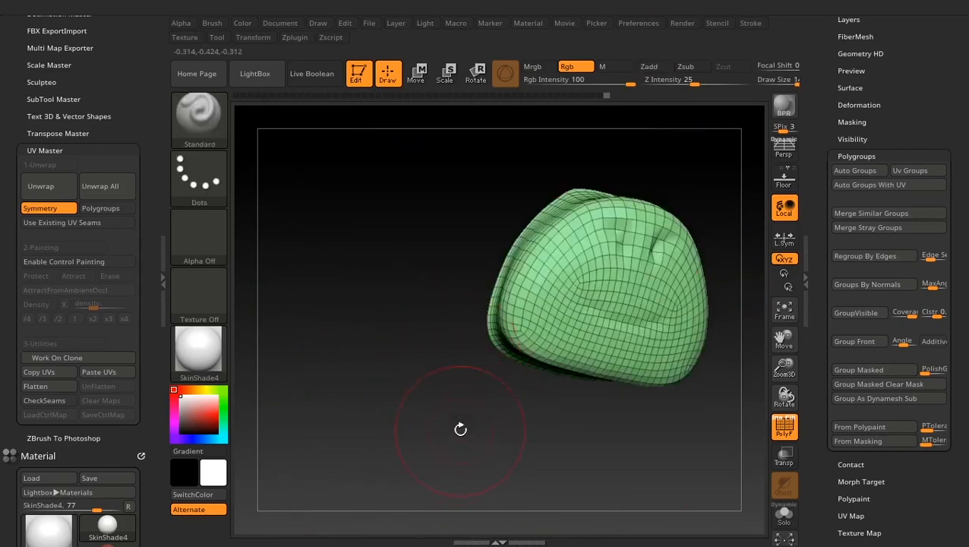
pyautogui.moveTo(461, 429); pyautogui.dragTo(484, 388)
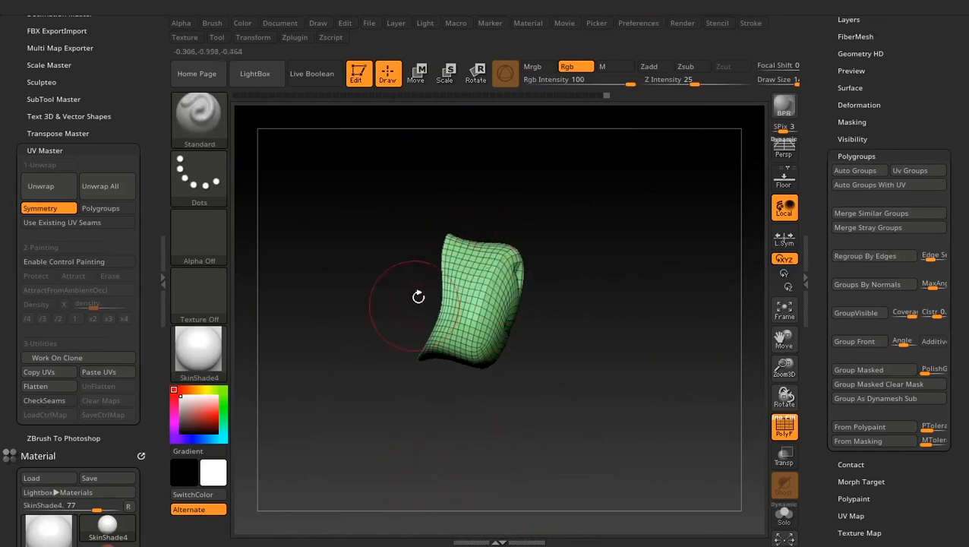
pyautogui.moveTo(418, 297); pyautogui.dragTo(544, 418)
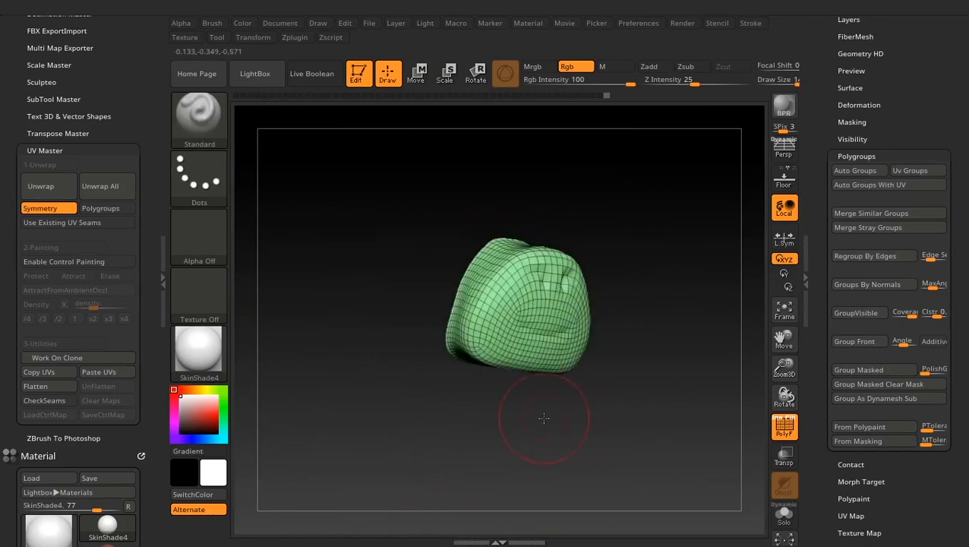
pyautogui.press('ctrl')
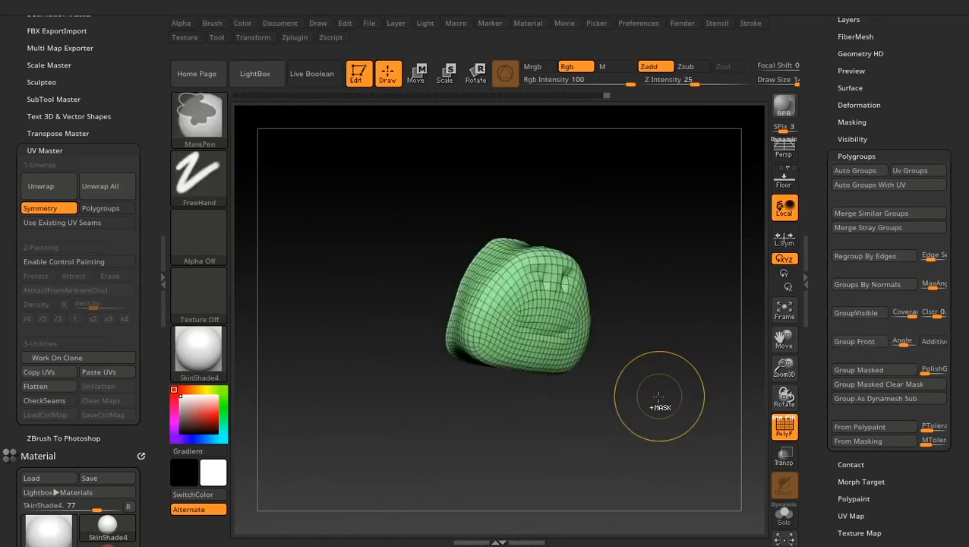
# Step: Assign the isolated muzzle to its own polygroup and show the whole head again, framed in the view
pyautogui.hotkey('ctrl', 'w')
pyautogui.moveTo(647, 406)
pyautogui.mouseDown()
pyautogui.moveTo(662, 402)
pyautogui.moveTo(526, 460)
pyautogui.moveTo(438, 456)
pyautogui.moveTo(539, 445)
pyautogui.moveTo(530, 482)
pyautogui.mouseUp()
pyautogui.keyDown('ctrl'); pyautogui.keyDown('shift'); pyautogui.click(634, 422); pyautogui.keyUp('shift'); pyautogui.keyUp('ctrl')
pyautogui.press('f')
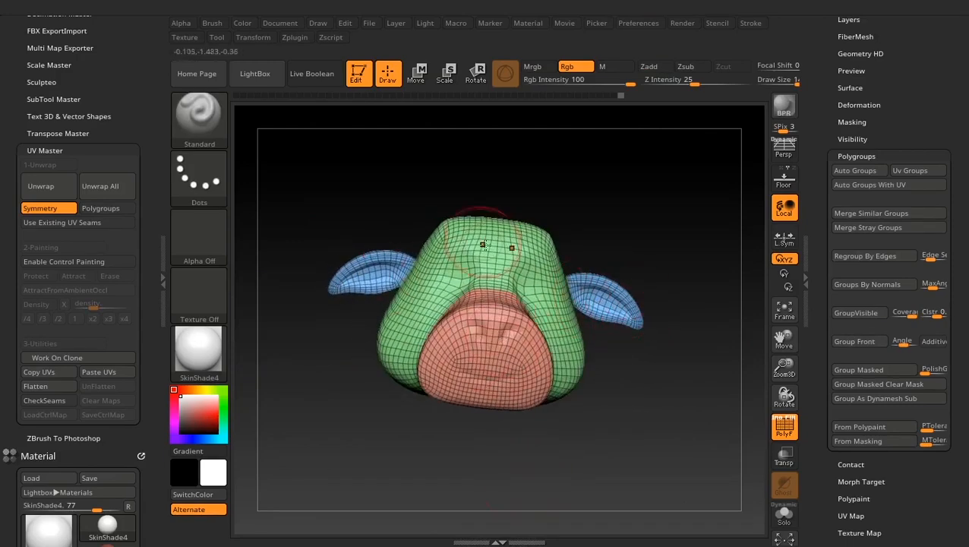
pyautogui.moveTo(653, 424); pyautogui.dragTo(327, 266)
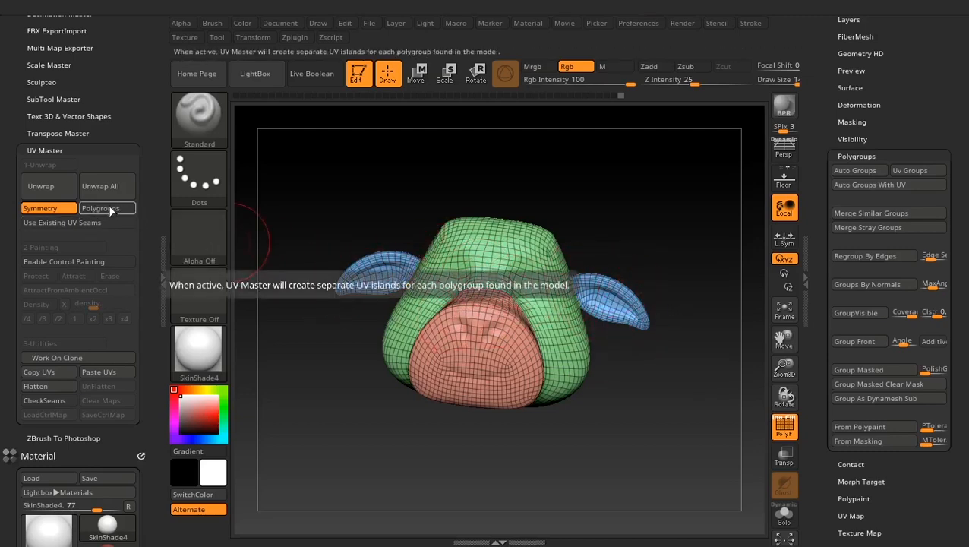
# Step: Unwrap the head clone with Symmetry but without Polygroups, and preview its flattened UV layout
pyautogui.click(54, 186)
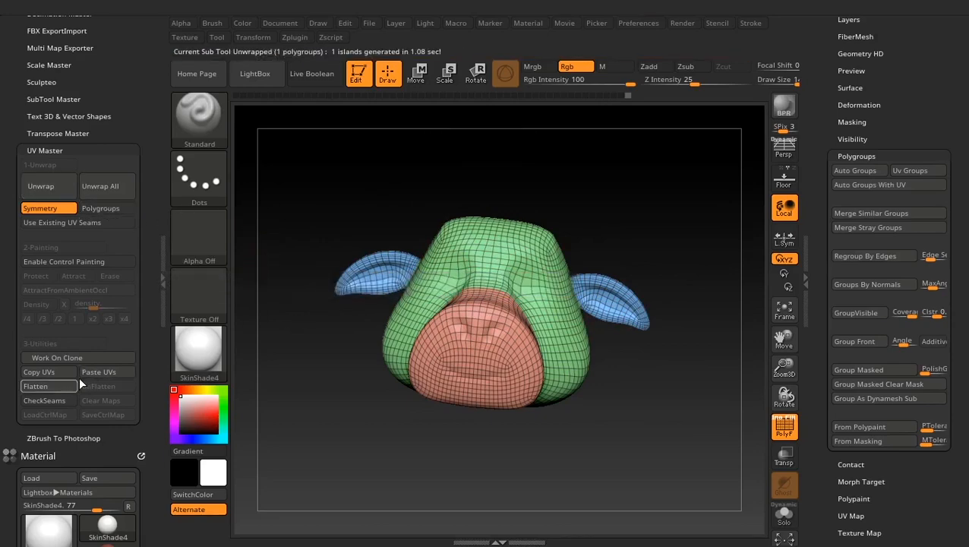
pyautogui.click(63, 387)
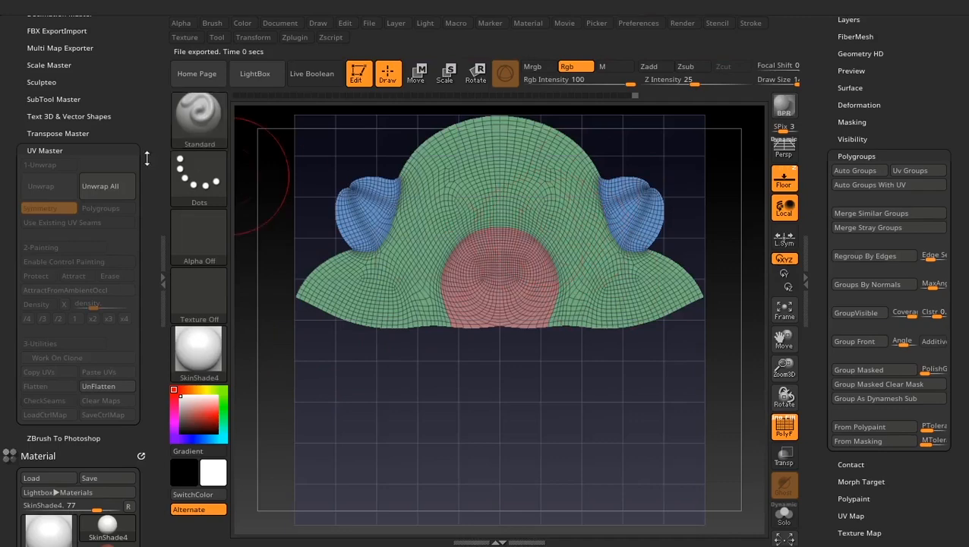
pyautogui.click(102, 386)
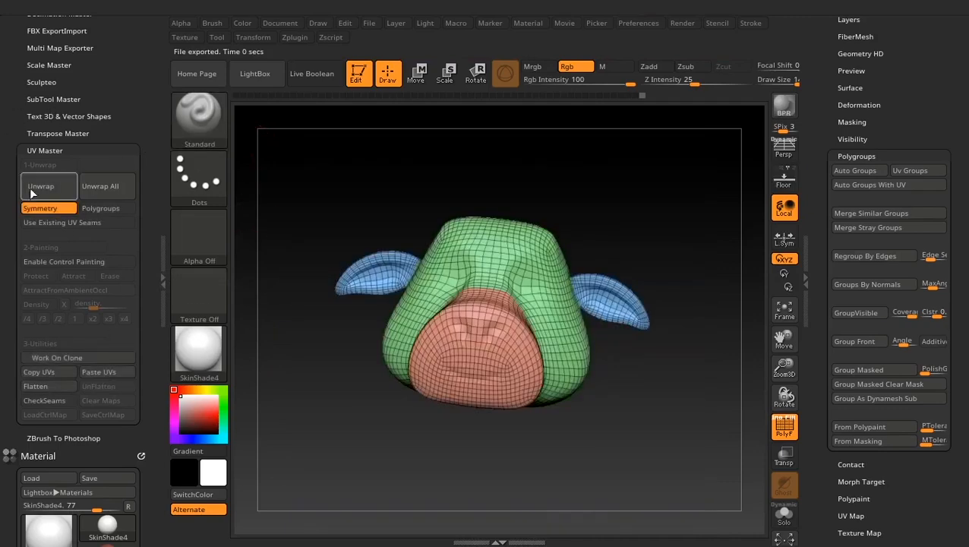
# Step: Unwrap the head clone with both Symmetry and Polygroups enabled, and preview the flattened UV islands
pyautogui.click(104, 210)
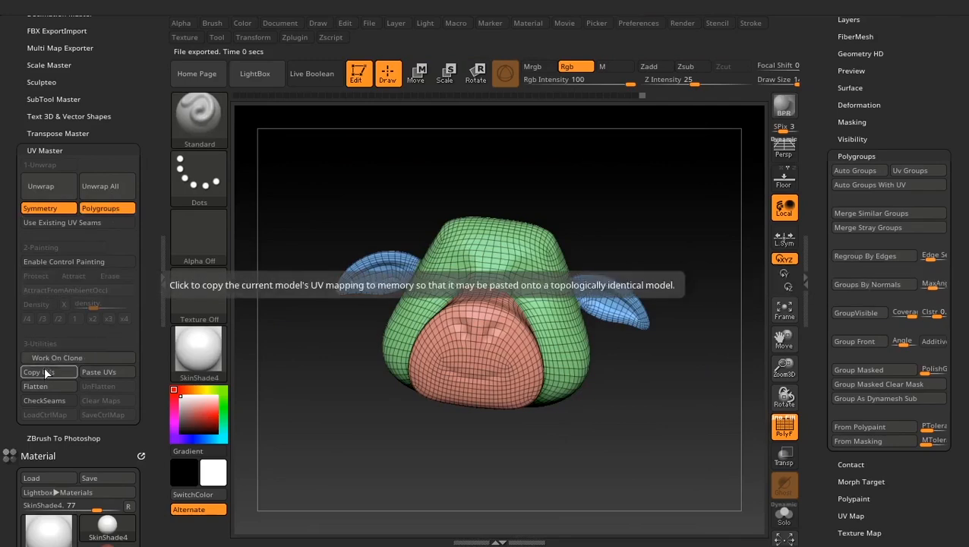
pyautogui.click(38, 188)
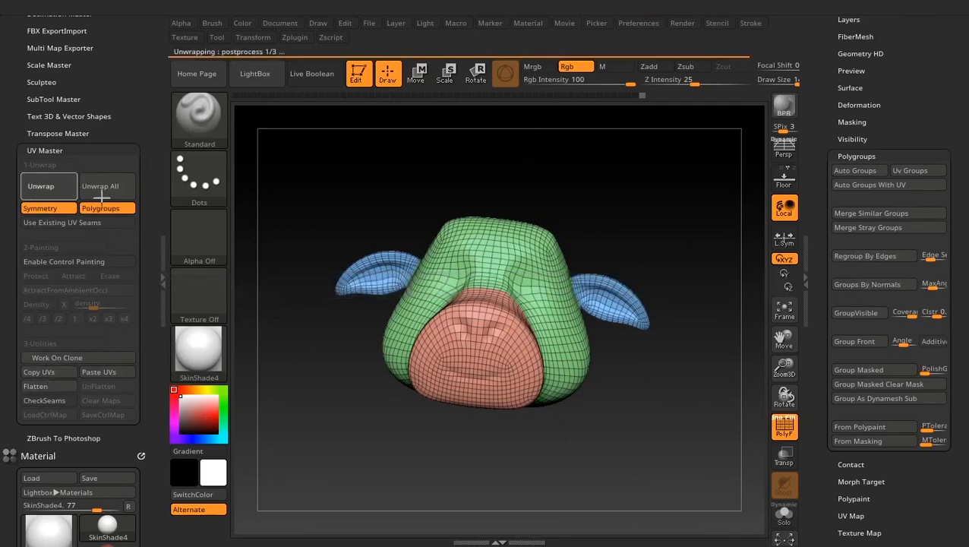
pyautogui.click(45, 386)
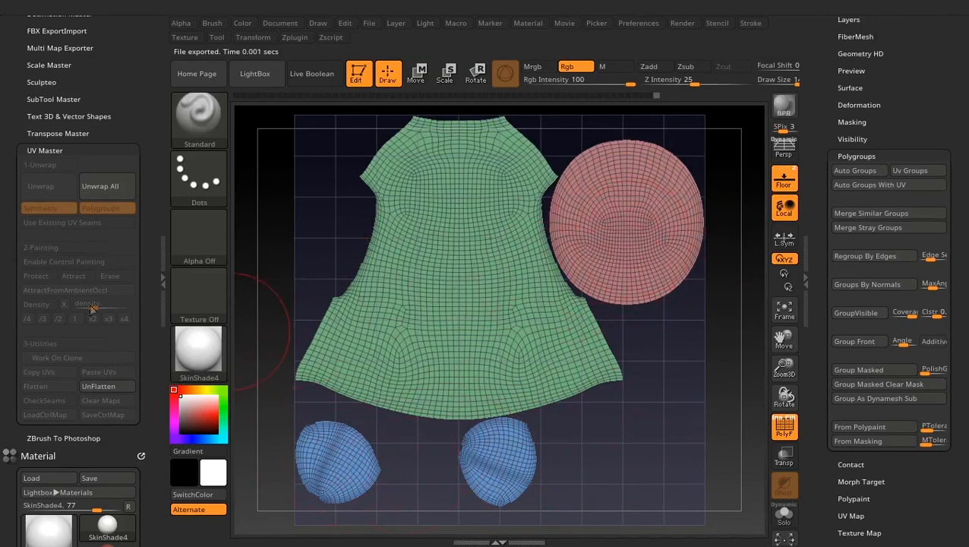
pyautogui.click(94, 386)
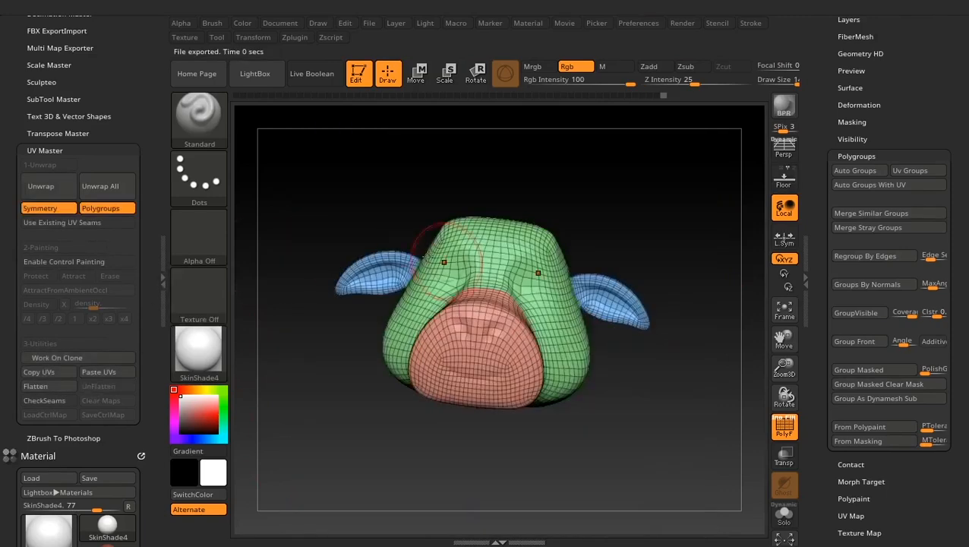
# Step: Hide the polyframe and check the UV seams around the ears, muzzle and sides of the head
pyautogui.moveTo(608, 174); pyautogui.dragTo(556, 238)
pyautogui.click(785, 428)
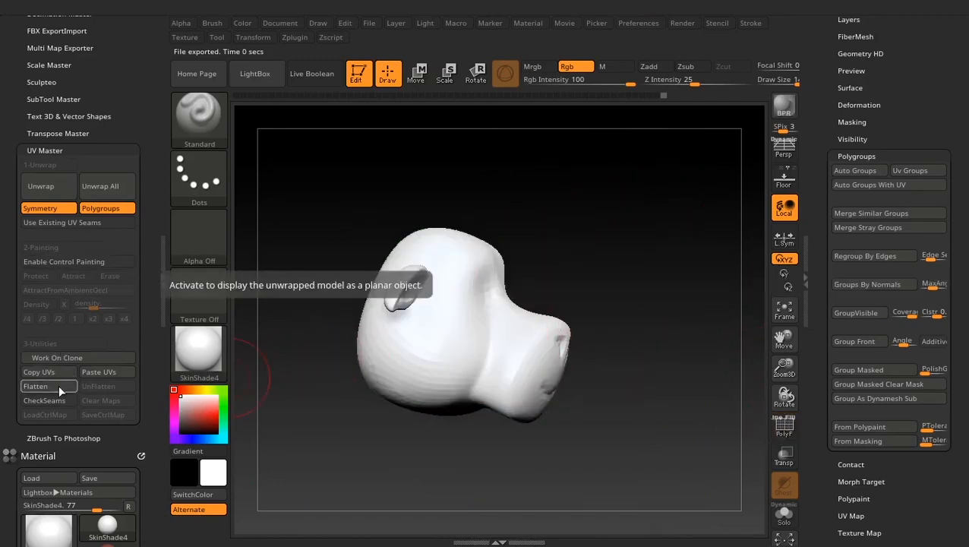
pyautogui.click(44, 400)
pyautogui.moveTo(424, 448)
pyautogui.mouseDown()
pyautogui.moveTo(465, 452)
pyautogui.moveTo(454, 443)
pyautogui.moveTo(487, 364)
pyautogui.mouseUp()
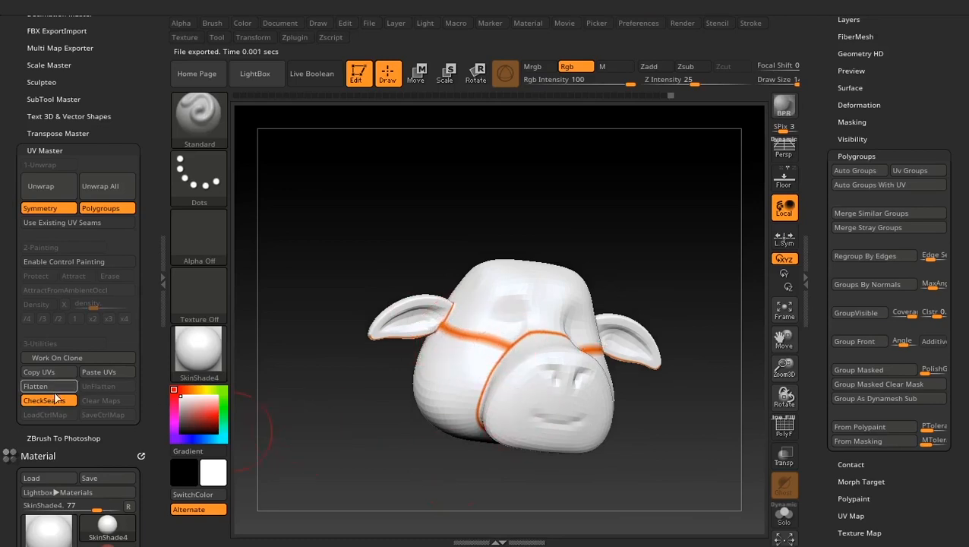
pyautogui.moveTo(357, 400); pyautogui.dragTo(454, 340)
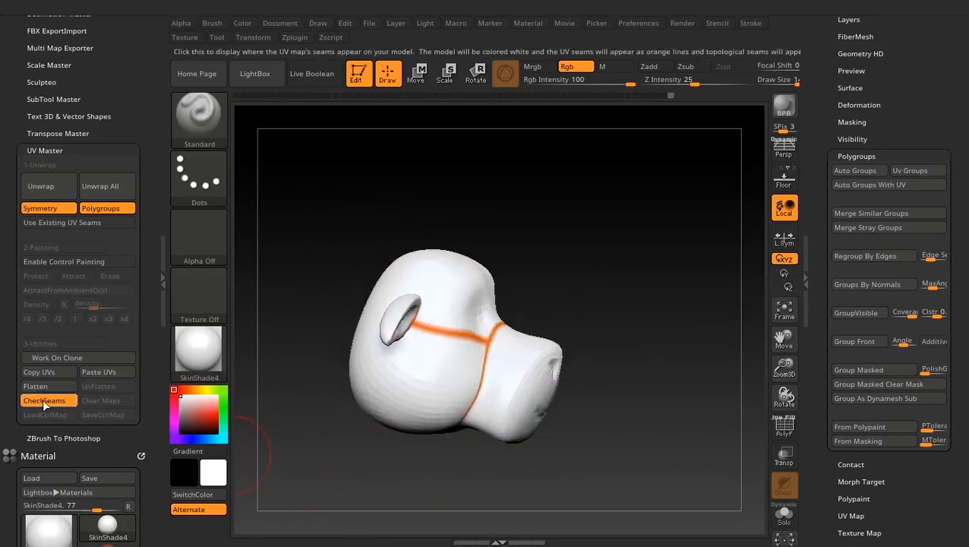
pyautogui.click(42, 398)
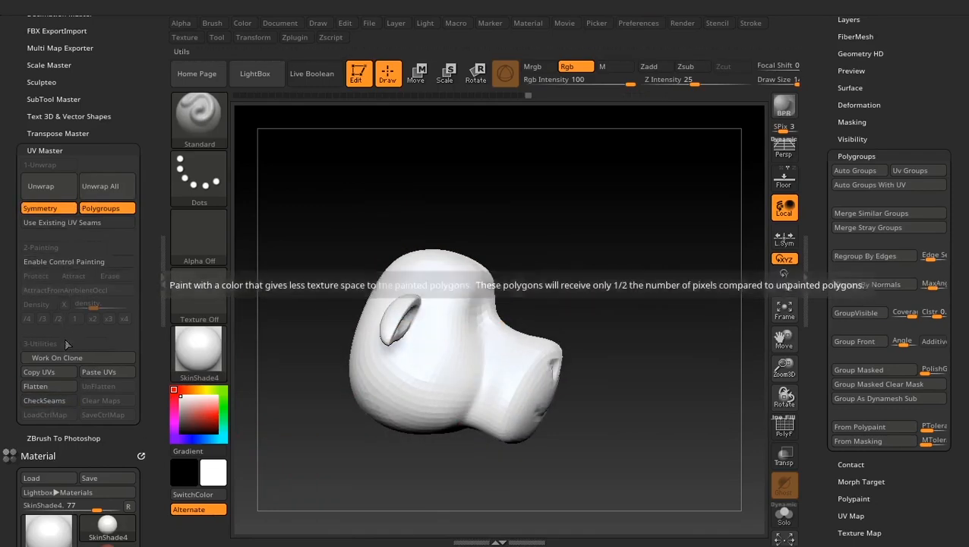
# Step: Enable Control Painting and paint Protect over the sides and lower front of the head, up to the ears
pyautogui.click(68, 261)
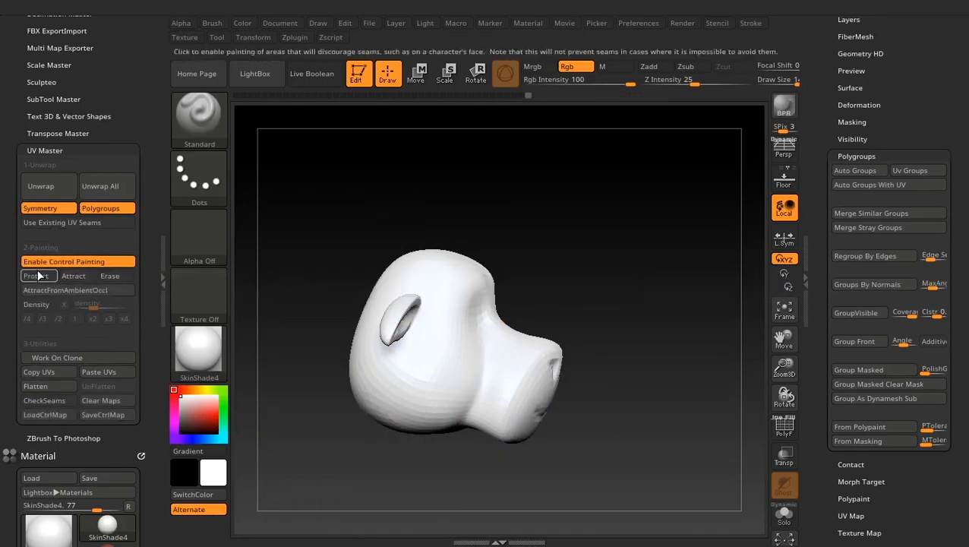
pyautogui.click(36, 276)
pyautogui.moveTo(668, 357)
pyautogui.mouseDown()
pyautogui.moveTo(688, 352)
pyautogui.moveTo(562, 331)
pyautogui.moveTo(698, 356)
pyautogui.moveTo(494, 274)
pyautogui.mouseUp()
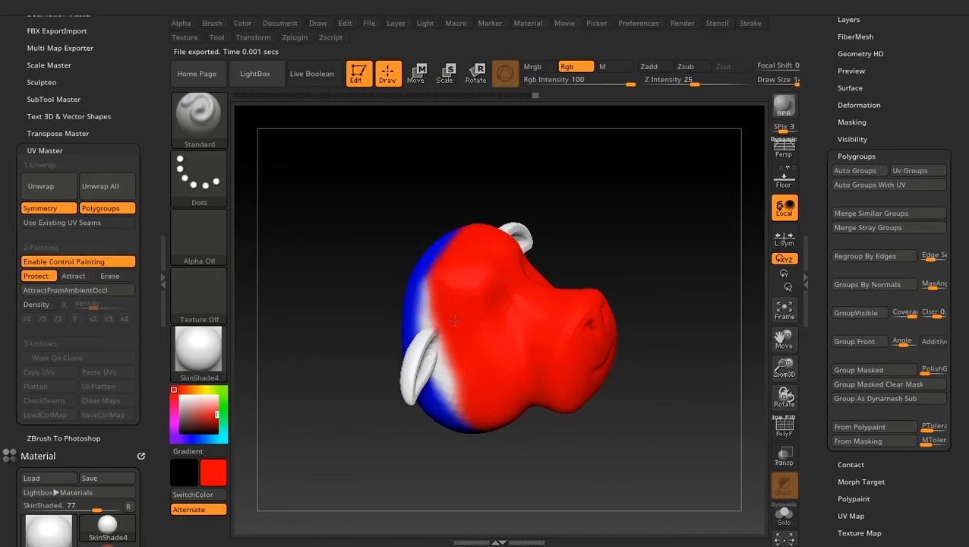
pyautogui.moveTo(455, 320)
pyautogui.mouseDown()
pyautogui.moveTo(427, 304)
pyautogui.moveTo(468, 386)
pyautogui.mouseUp()
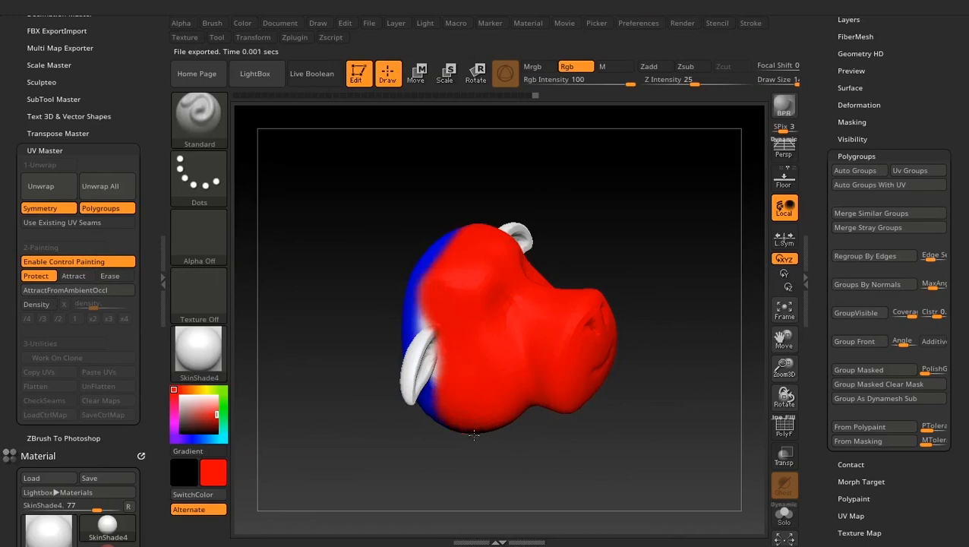
pyautogui.moveTo(473, 435); pyautogui.dragTo(527, 413)
pyautogui.moveTo(502, 451)
pyautogui.mouseDown()
pyautogui.moveTo(489, 450)
pyautogui.moveTo(559, 423)
pyautogui.mouseUp()
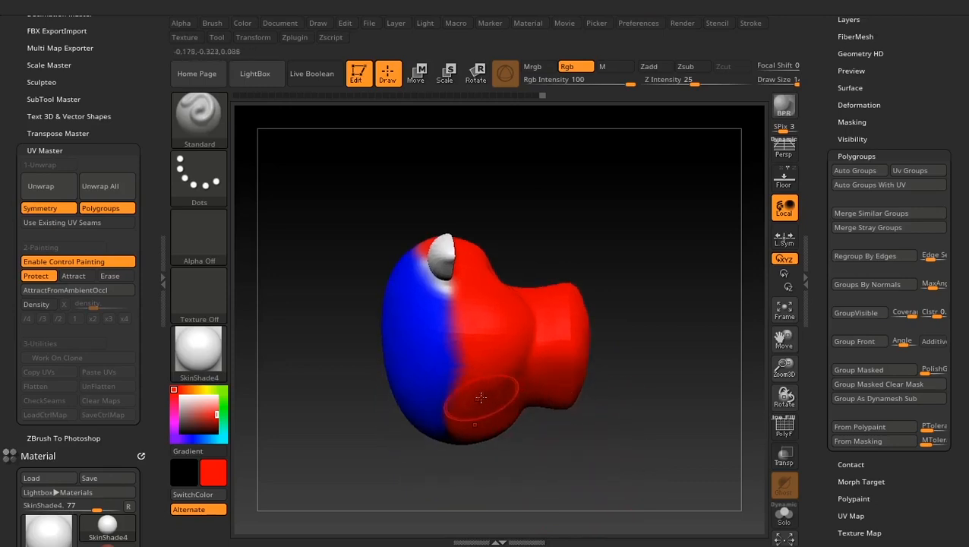
pyautogui.moveTo(556, 461); pyautogui.dragTo(602, 410)
# Step: Paint an Attract band along the head's underside from the back toward the muzzle, and unwrap the clone again
pyautogui.click(73, 276)
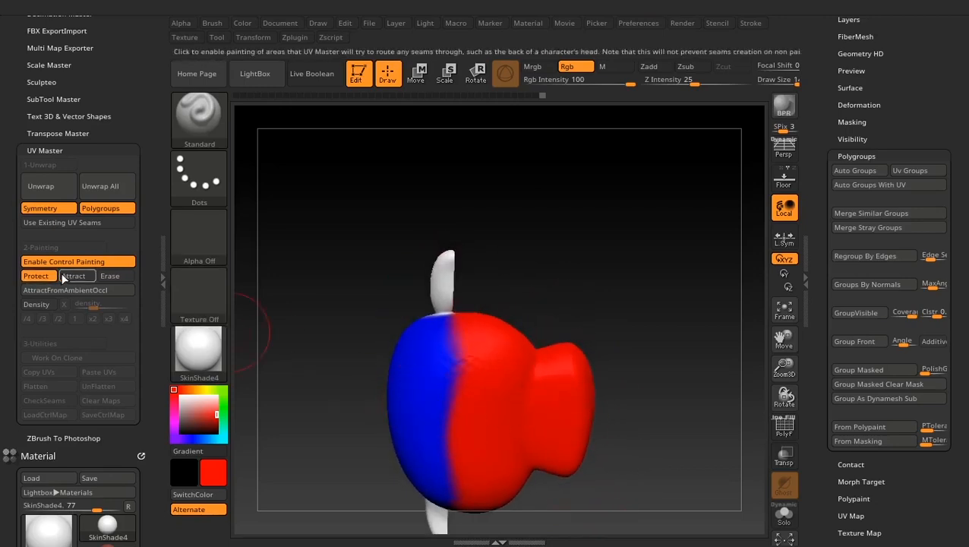
pyautogui.moveTo(443, 420)
pyautogui.mouseDown()
pyautogui.moveTo(508, 410)
pyautogui.moveTo(526, 423)
pyautogui.mouseUp()
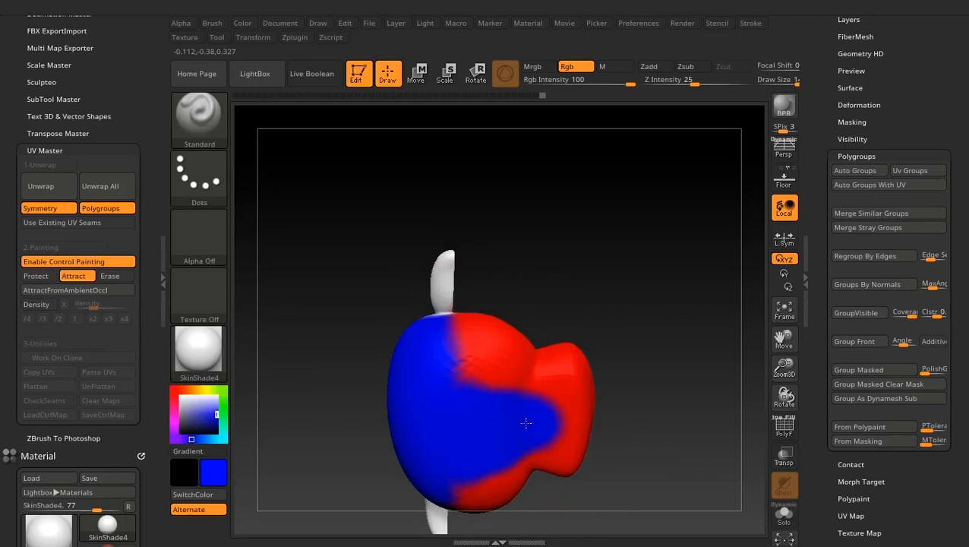
pyautogui.moveTo(669, 236); pyautogui.dragTo(697, 322)
pyautogui.moveTo(508, 352)
pyautogui.mouseDown()
pyautogui.moveTo(424, 360)
pyautogui.moveTo(414, 385)
pyautogui.mouseUp()
pyautogui.moveTo(641, 364)
pyautogui.mouseDown()
pyautogui.moveTo(646, 316)
pyautogui.moveTo(562, 318)
pyautogui.moveTo(461, 400)
pyautogui.mouseUp()
pyautogui.moveTo(651, 331)
pyautogui.mouseDown()
pyautogui.moveTo(666, 290)
pyautogui.moveTo(700, 339)
pyautogui.moveTo(679, 198)
pyautogui.moveTo(379, 327)
pyautogui.mouseUp()
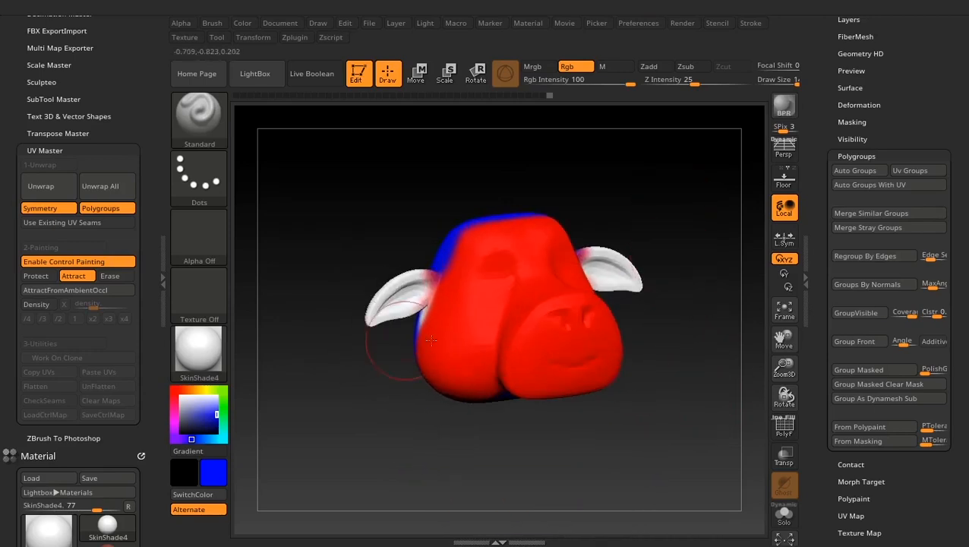
pyautogui.click(61, 196)
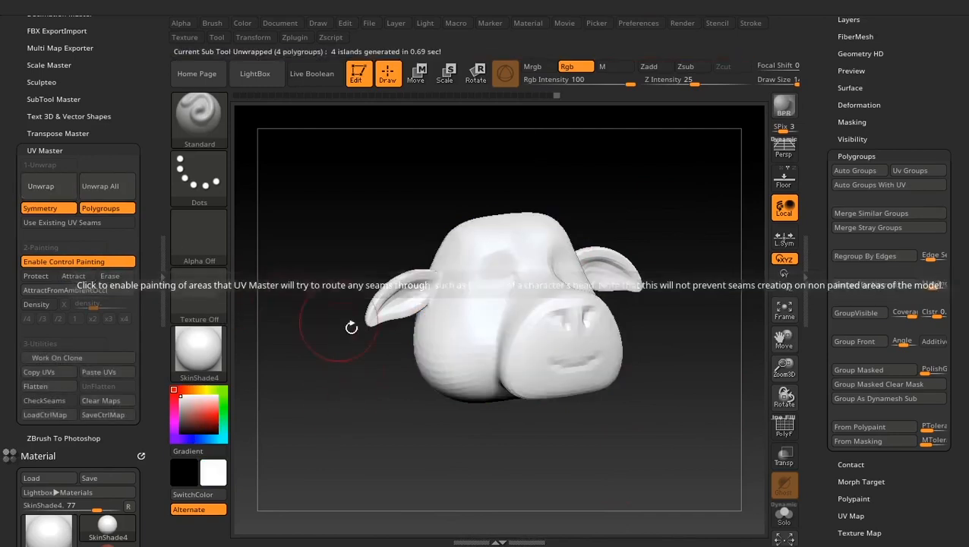
# Step: Check the new UV seams around the muzzle, ears, back and underside of the head from several angles
pyautogui.click(44, 400)
pyautogui.moveTo(364, 429); pyautogui.dragTo(519, 465)
pyautogui.moveTo(363, 241); pyautogui.dragTo(498, 454)
pyautogui.moveTo(659, 431); pyautogui.dragTo(685, 422)
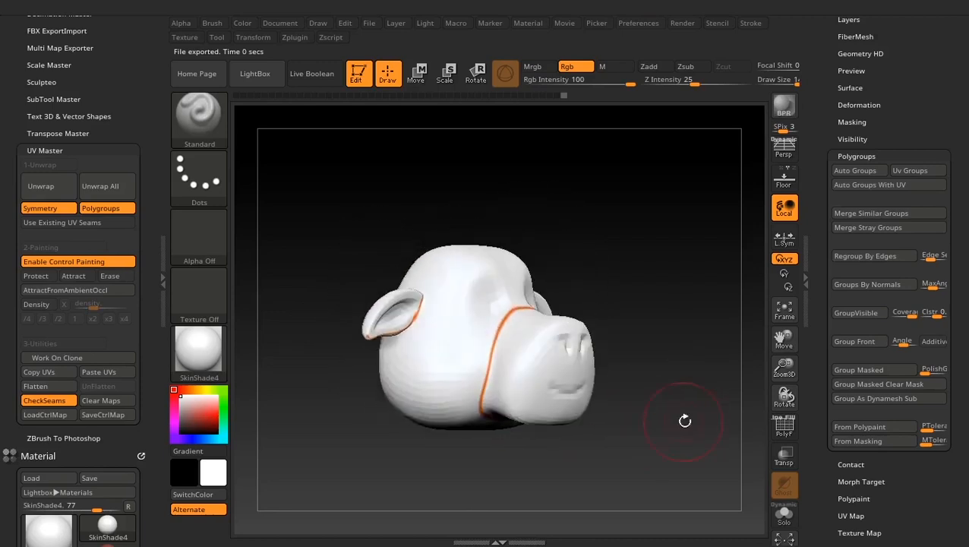
pyautogui.moveTo(621, 308); pyautogui.dragTo(703, 331)
pyautogui.moveTo(385, 294); pyautogui.dragTo(456, 304)
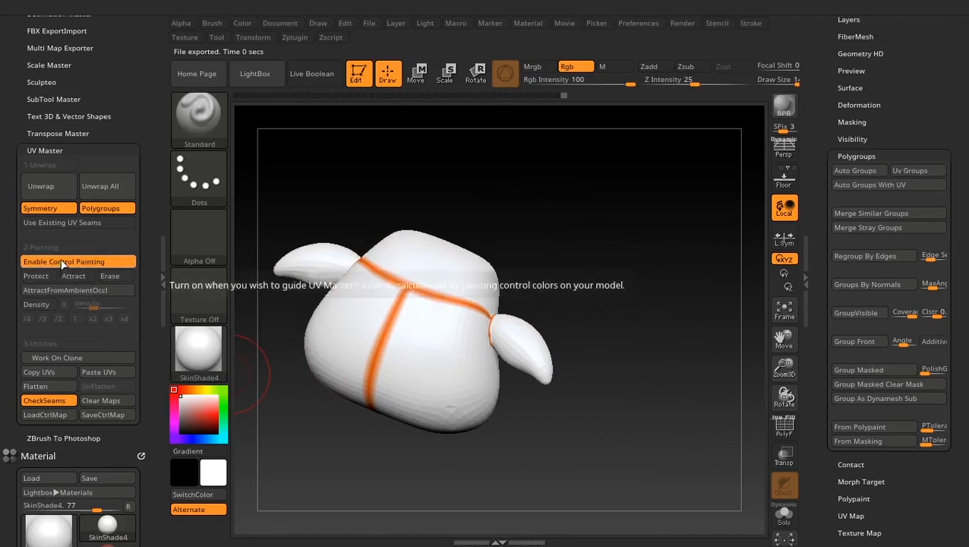
pyautogui.moveTo(578, 417); pyautogui.dragTo(659, 409)
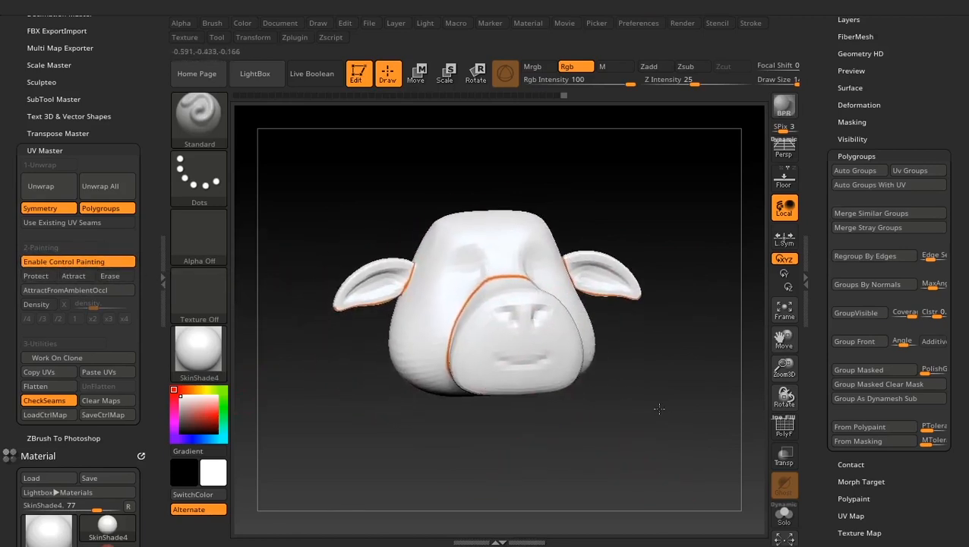
pyautogui.click(53, 400)
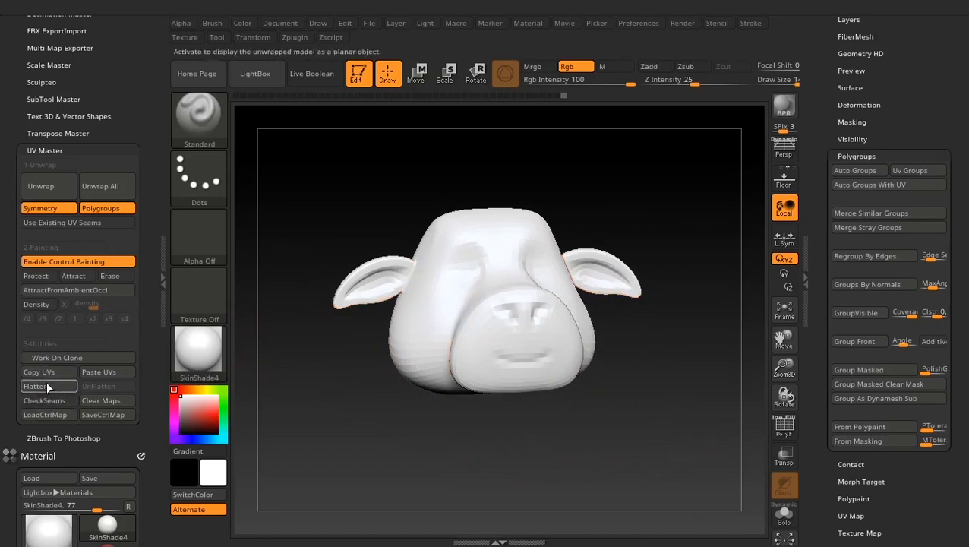
# Step: Preview the flattened layout of the control-painted unwrap, return to the 3D head and turn off Control Painting
pyautogui.click(47, 383)
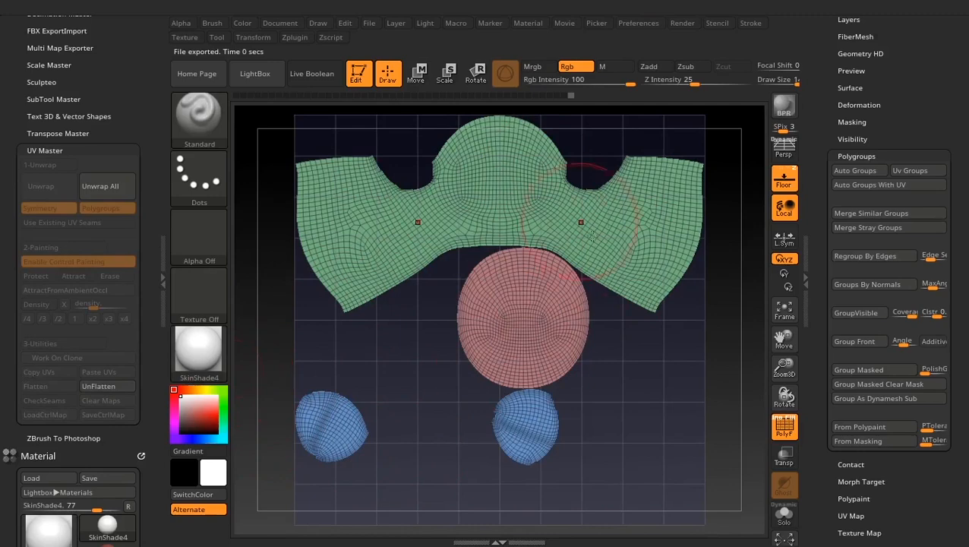
pyautogui.click(97, 386)
pyautogui.click(54, 261)
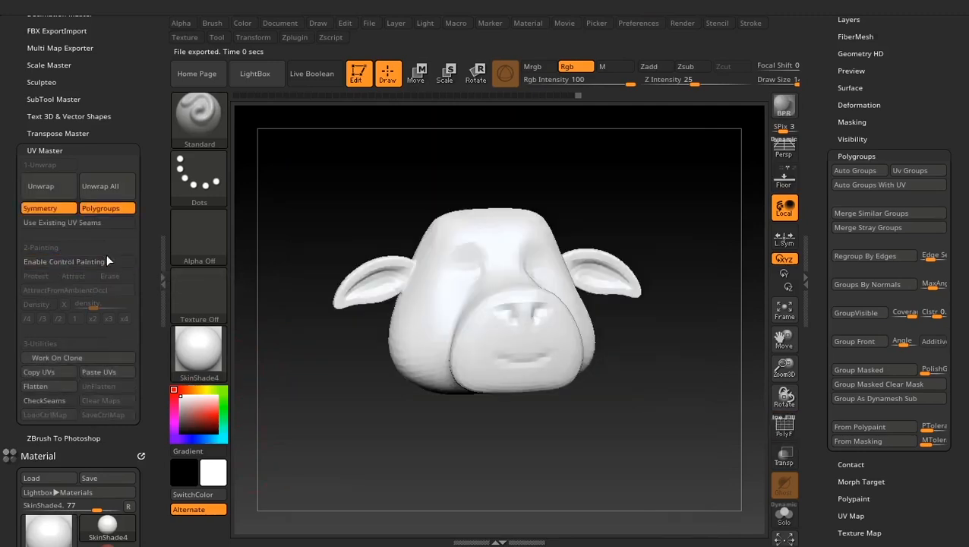
pyautogui.moveTo(495, 407); pyautogui.dragTo(600, 431)
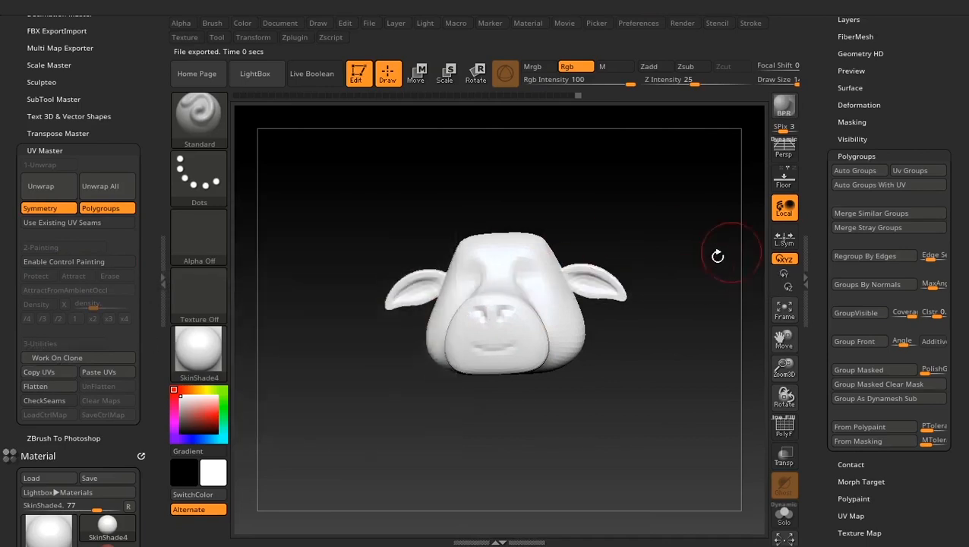
# Step: Switch to the original 02_refine2_1 tool and paste the UVs onto its head subtool
pyautogui.moveTo(833, 105); pyautogui.dragTo(817, 339)
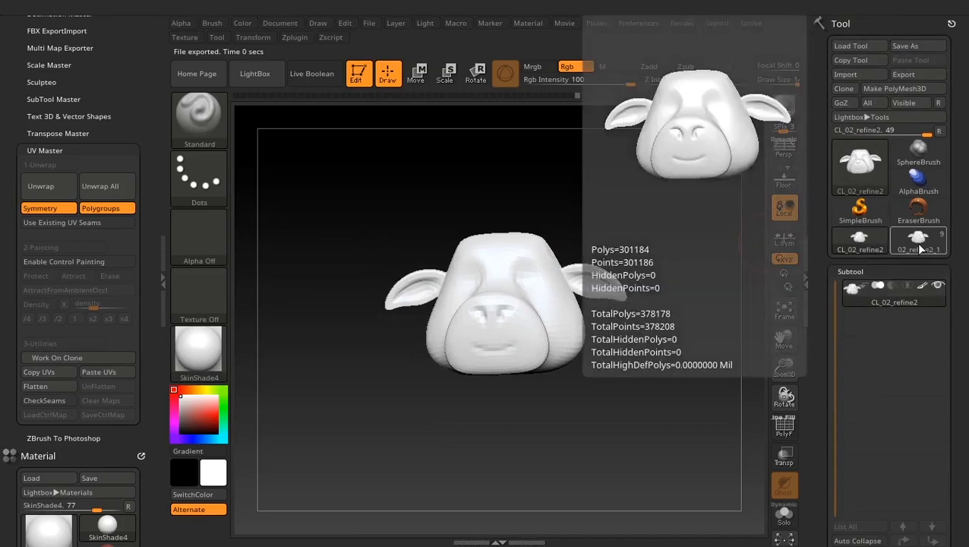
pyautogui.click(915, 242)
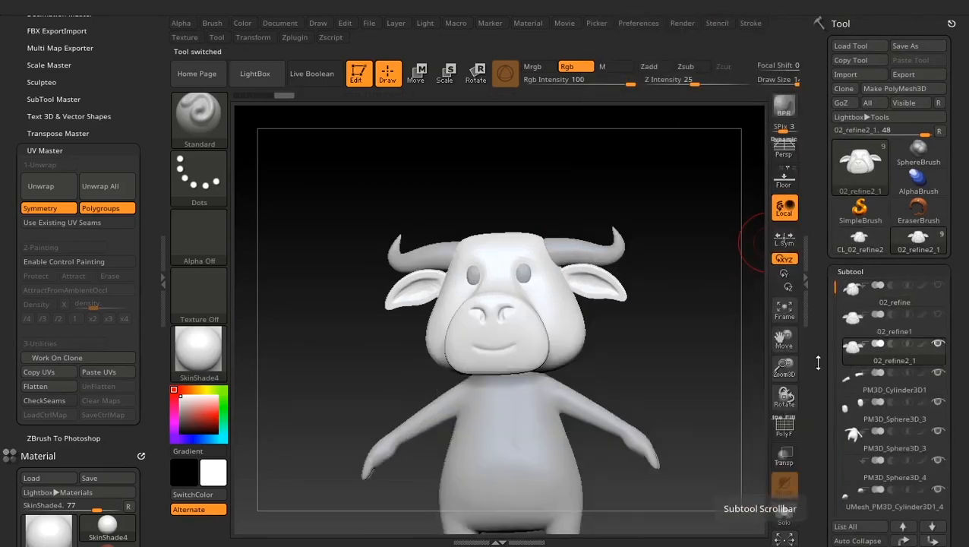
pyautogui.moveTo(817, 364); pyautogui.dragTo(812, 291)
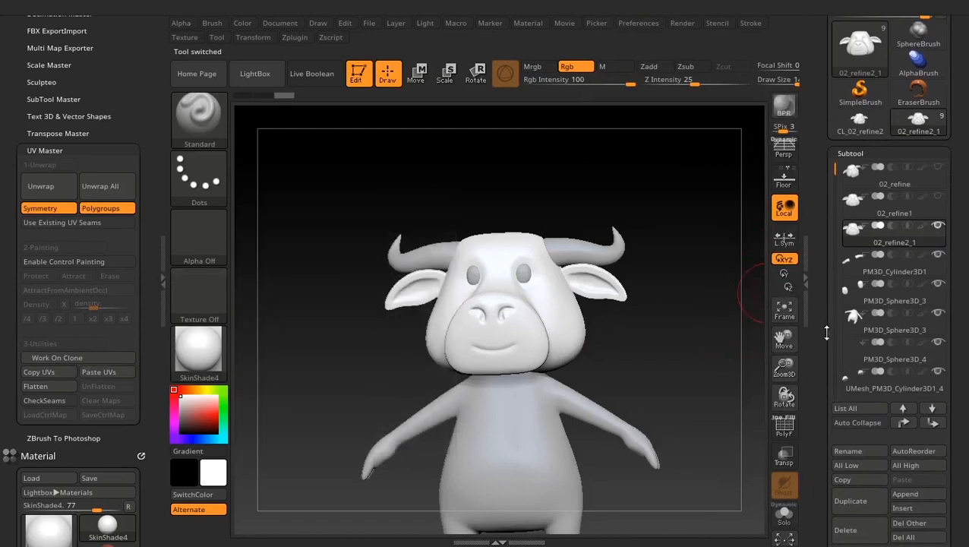
pyautogui.moveTo(827, 333)
pyautogui.mouseDown()
pyautogui.moveTo(823, 301)
pyautogui.moveTo(819, 344)
pyautogui.mouseUp()
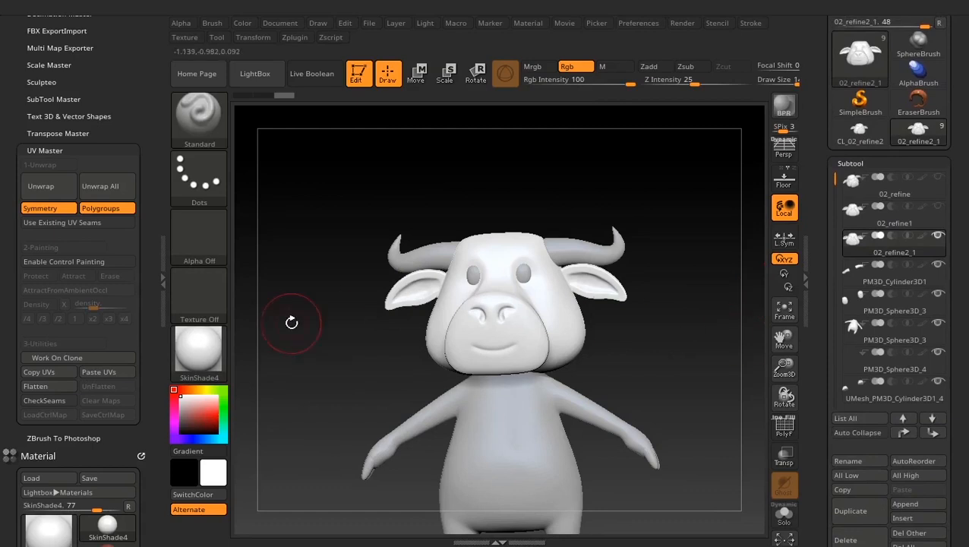
pyautogui.click(106, 371)
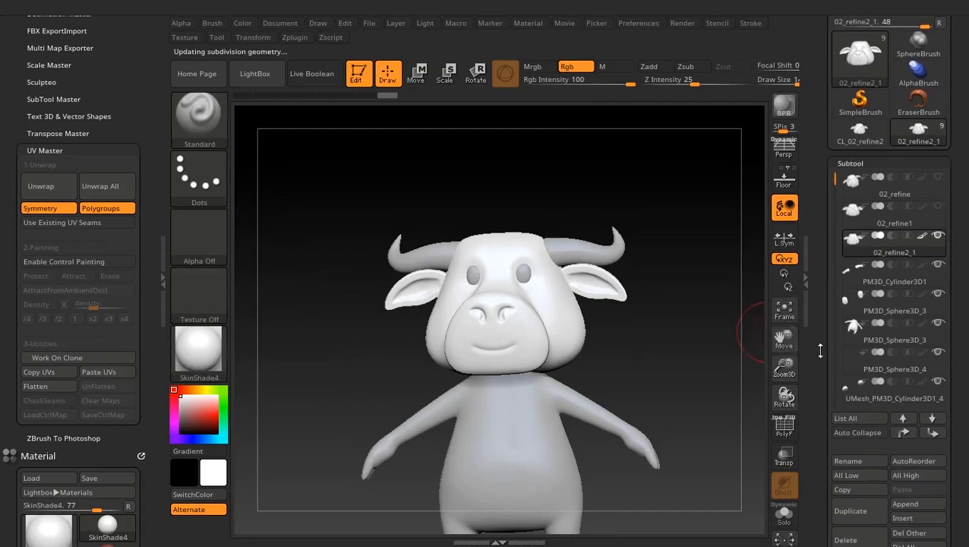
# Step: Open the UV Map settings of the head subtool and check whether it now has UVs
pyautogui.moveTo(819, 356); pyautogui.dragTo(823, 262)
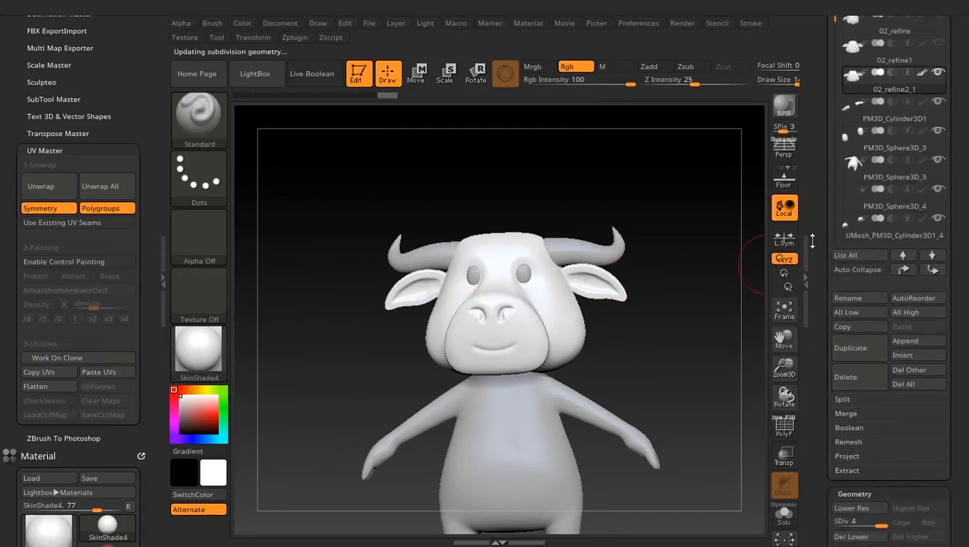
pyautogui.moveTo(837, 181); pyautogui.dragTo(814, 70)
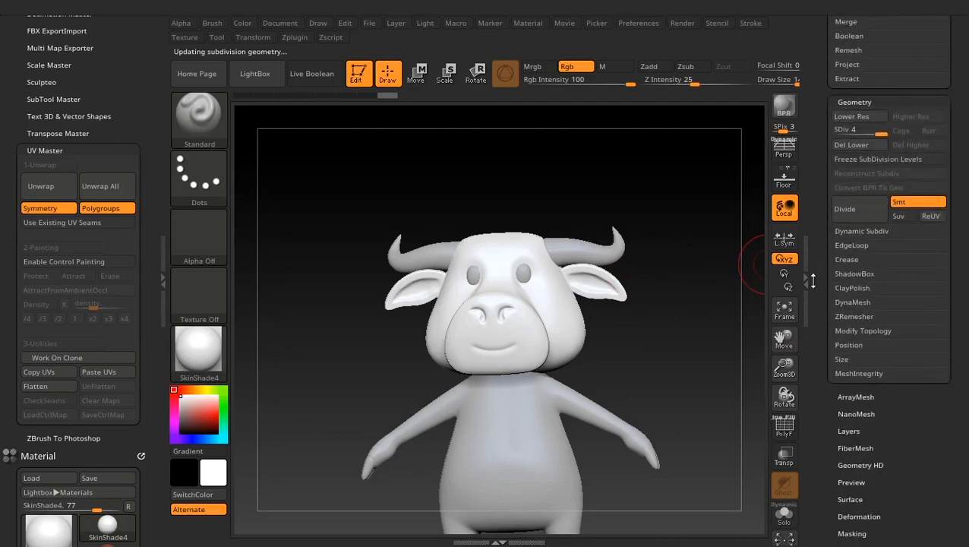
pyautogui.moveTo(813, 281); pyautogui.dragTo(813, 207)
pyautogui.press('shift')
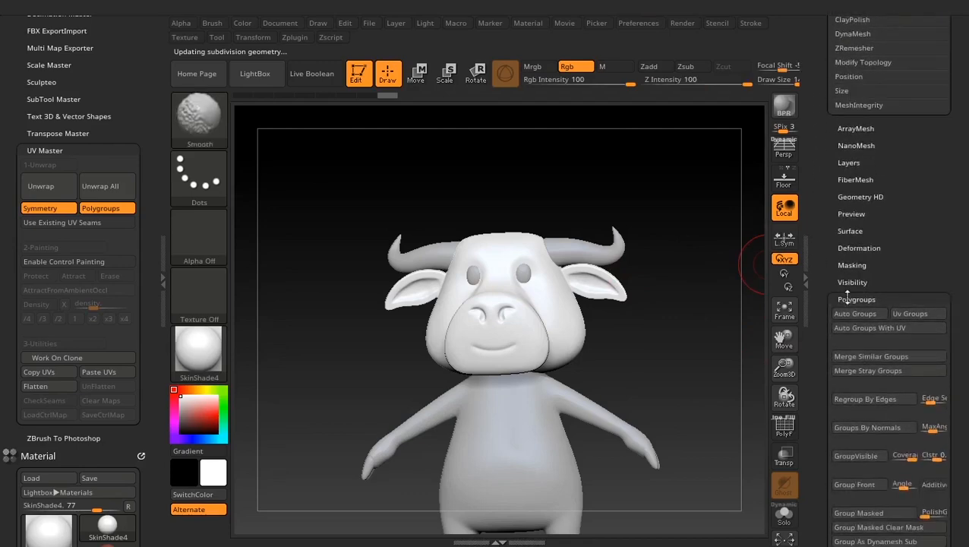
pyautogui.scroll(-5, 853, 294)
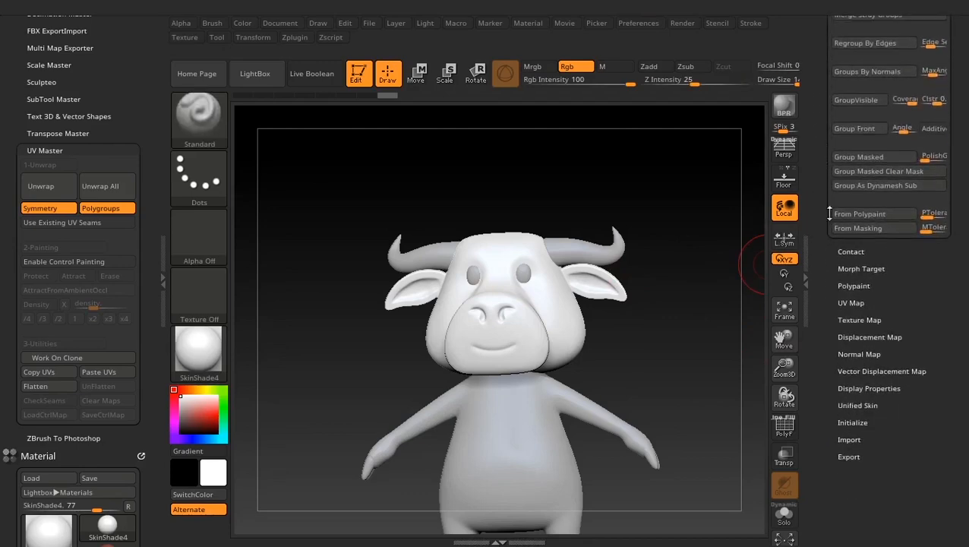
pyautogui.click(850, 302)
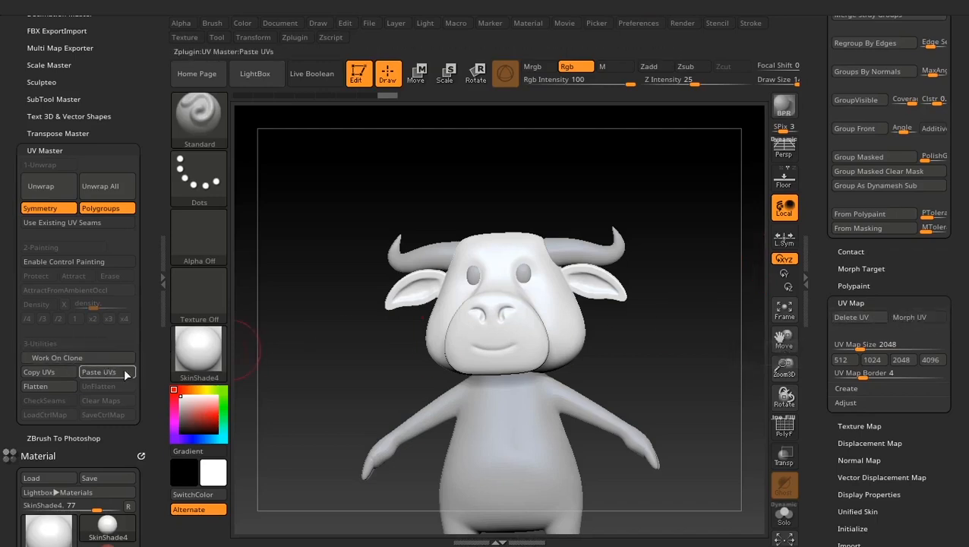
pyautogui.click(939, 324)
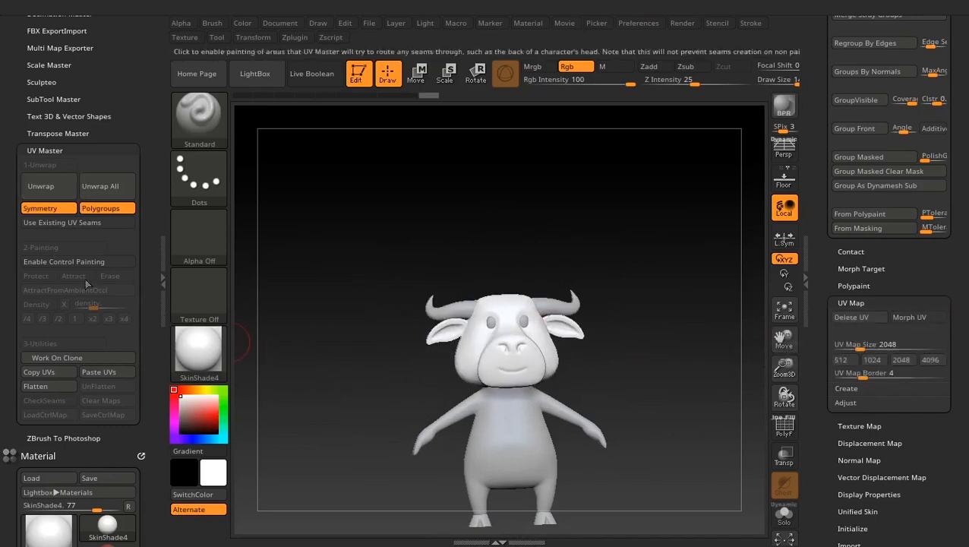
# Step: Look over the whole character and its subtool list for the next part to unwrap
pyautogui.keyDown('alt'); pyautogui.moveTo(661, 277); pyautogui.dragTo(669, 321); pyautogui.keyUp('alt')
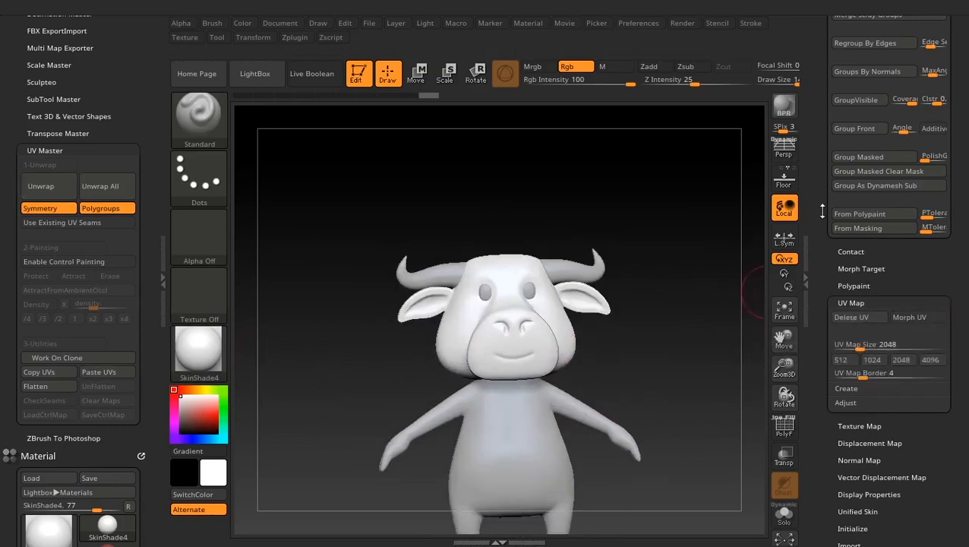
pyautogui.moveTo(822, 211)
pyautogui.mouseDown()
pyautogui.moveTo(828, 445)
pyautogui.moveTo(820, 428)
pyautogui.mouseUp()
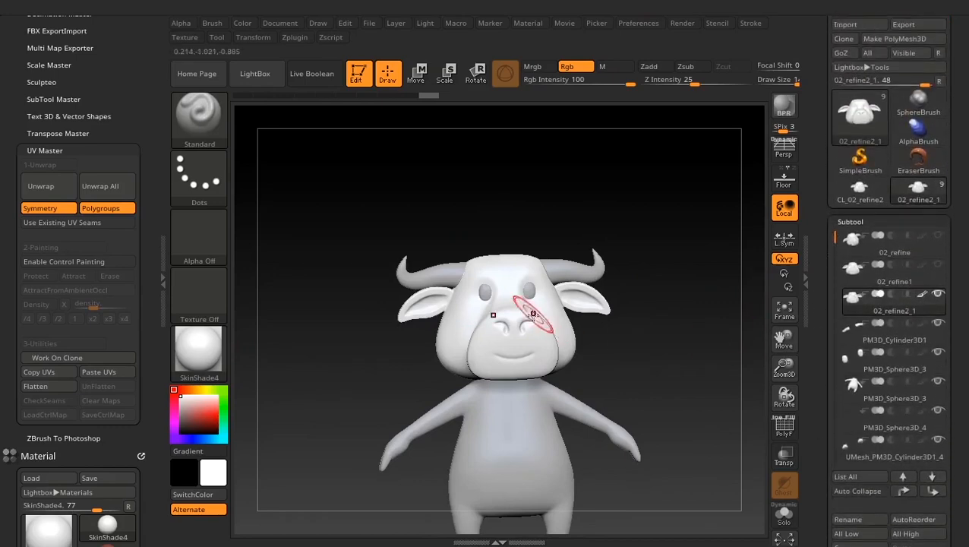
pyautogui.moveTo(638, 317); pyautogui.dragTo(683, 350)
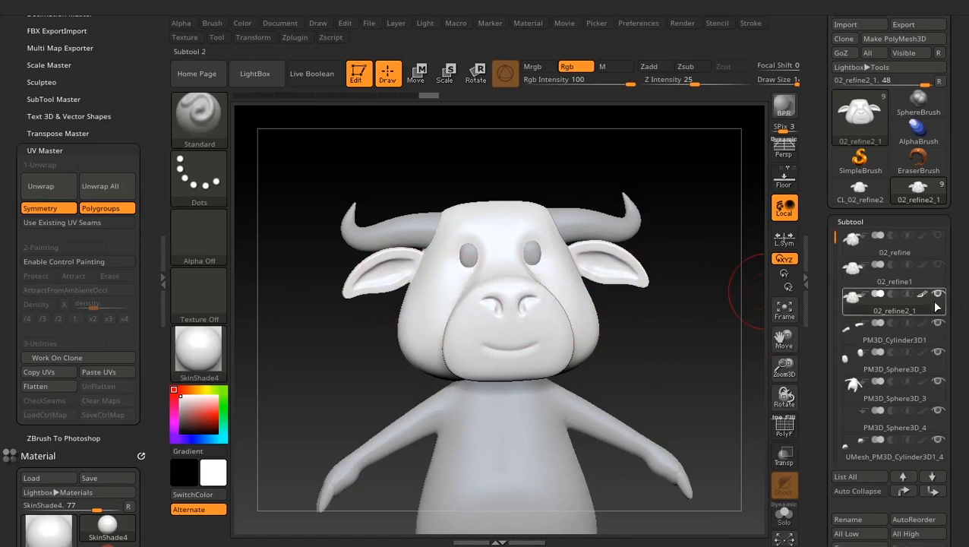
pyautogui.moveTo(932, 300)
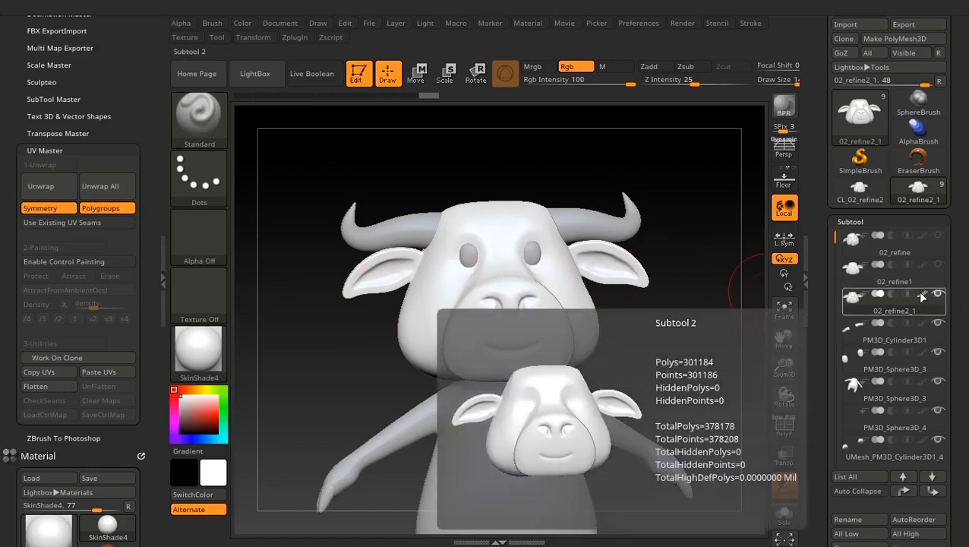
pyautogui.keyDown('alt'); pyautogui.moveTo(660, 345); pyautogui.dragTo(551, 304); pyautogui.keyUp('alt')
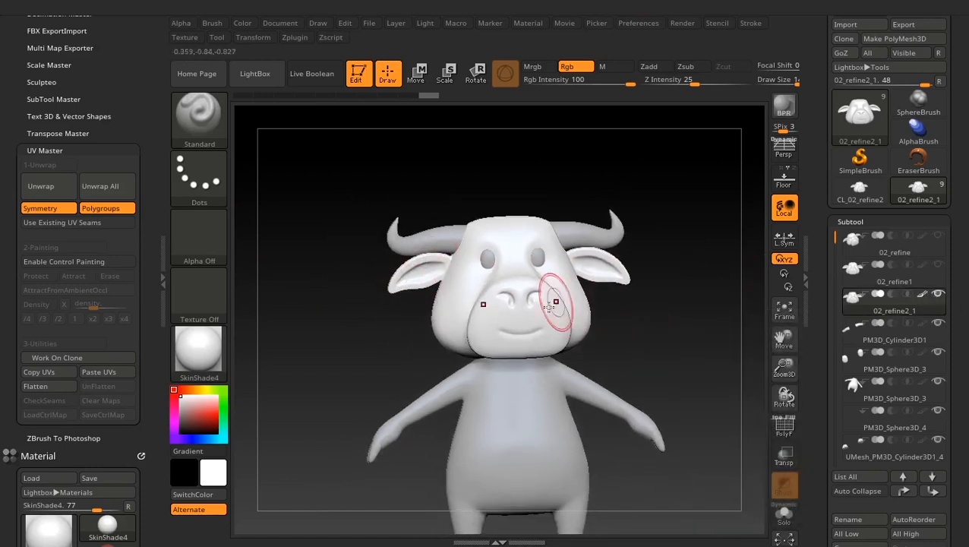
pyautogui.keyDown('alt'); pyautogui.moveTo(681, 343); pyautogui.dragTo(676, 221); pyautogui.keyUp('alt')
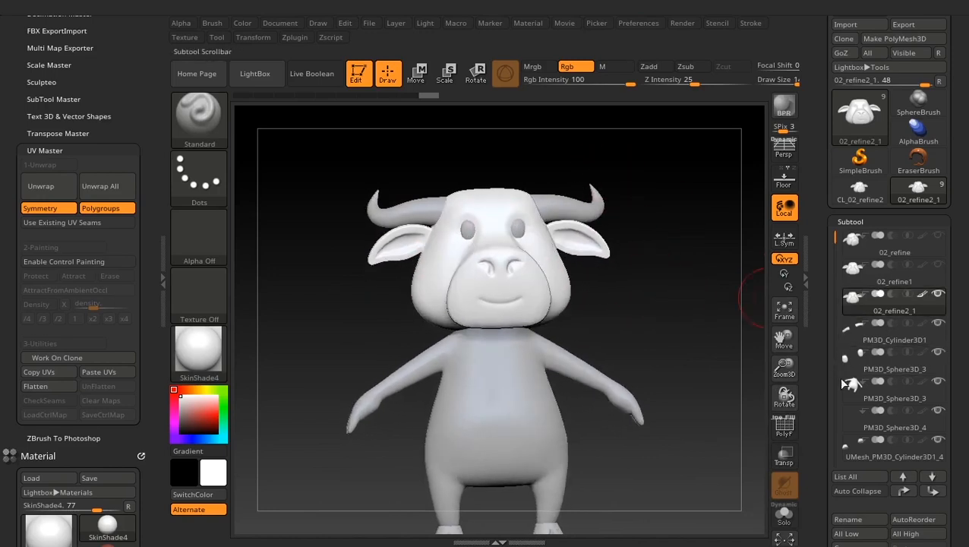
pyautogui.moveTo(650, 312); pyautogui.dragTo(752, 334)
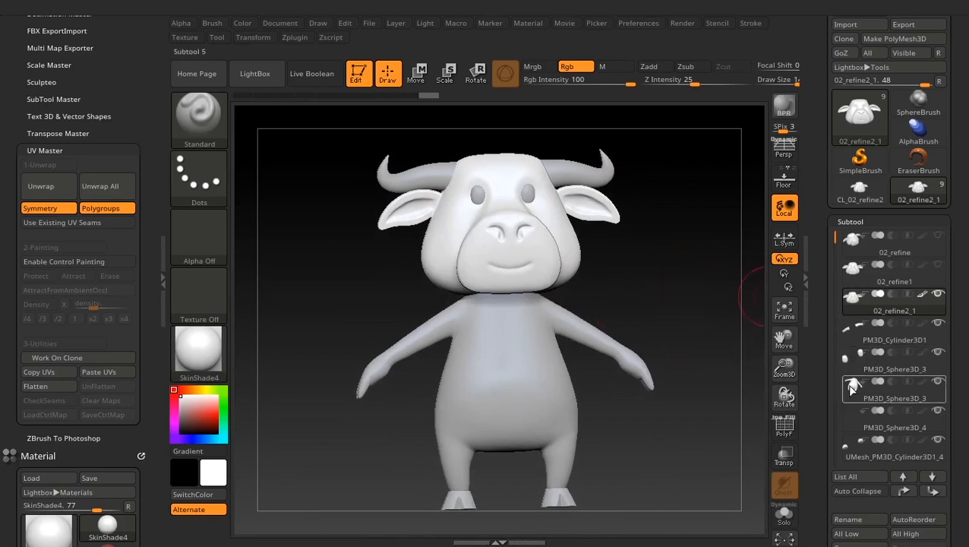
pyautogui.moveTo(846, 394)
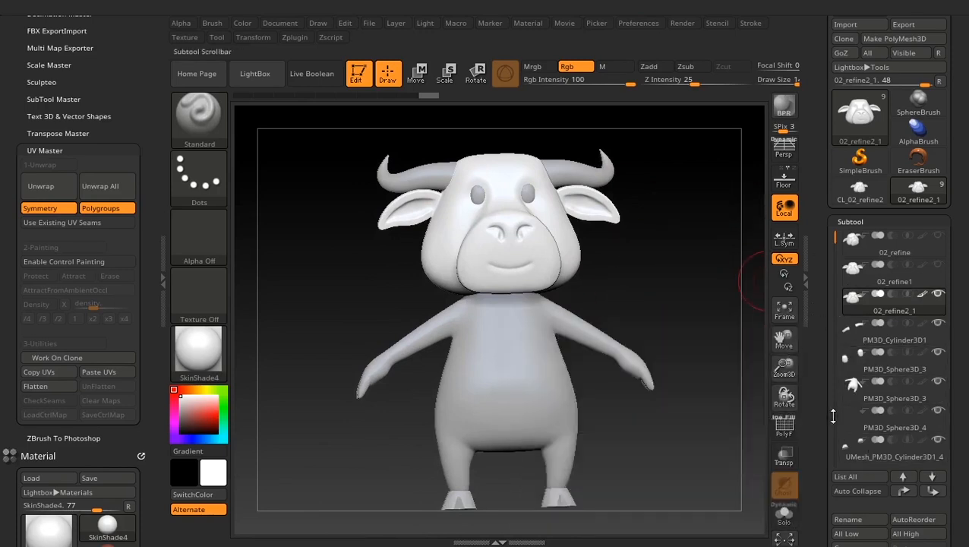
pyautogui.moveTo(691, 287); pyautogui.dragTo(752, 380)
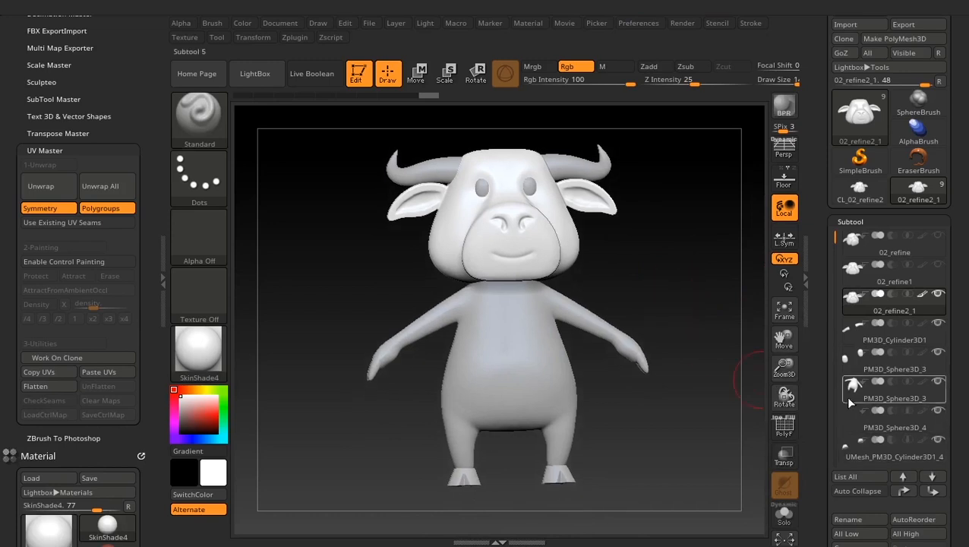
# Step: Select the body subtool PM3D_Sphere3D_3, create a UV Master work clone of it and display its polyframe
pyautogui.click(851, 388)
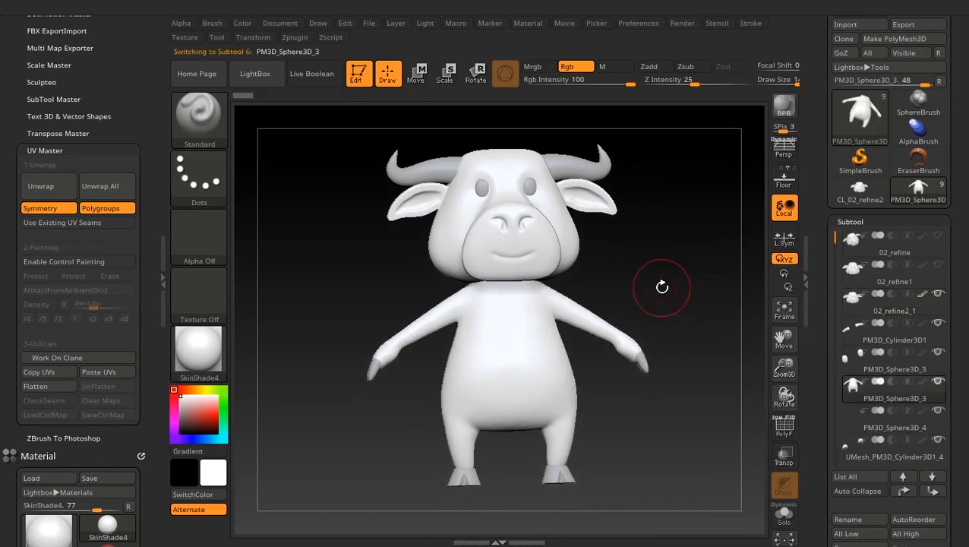
pyautogui.keyDown('shift'); pyautogui.moveTo(668, 275); pyautogui.dragTo(661, 275); pyautogui.keyUp('shift')
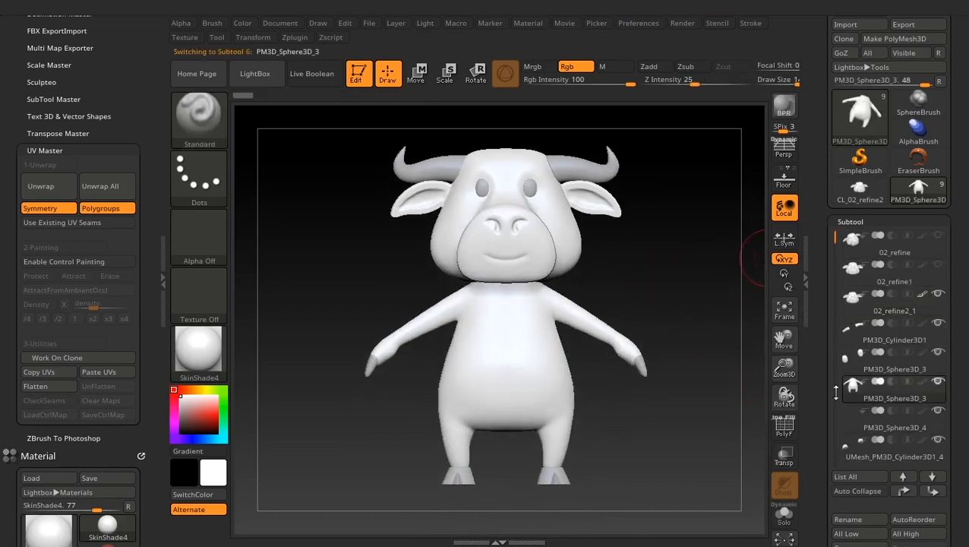
pyautogui.click(58, 359)
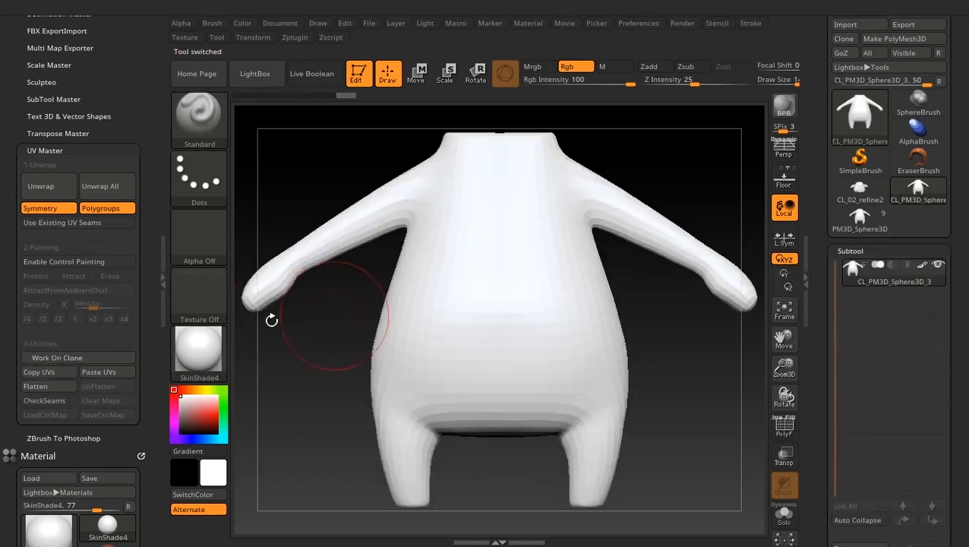
pyautogui.keyDown('alt'); pyautogui.moveTo(687, 304); pyautogui.dragTo(707, 386); pyautogui.keyUp('alt')
pyautogui.click(785, 427)
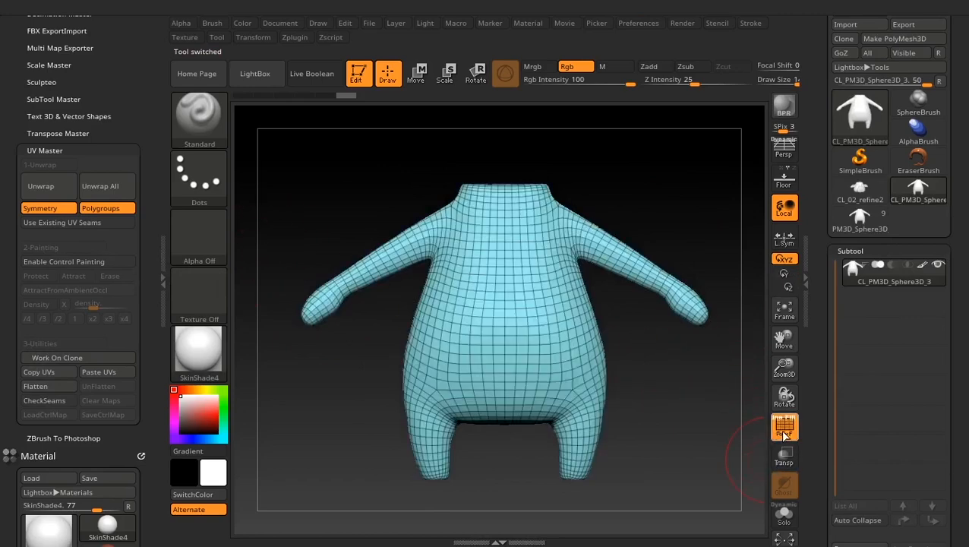
# Step: Lasso-select the arms up to the shoulder on the body clone and leave only the torso and legs visible
pyautogui.moveTo(702, 351)
pyautogui.keyDown('alt'); pyautogui.mouseDown()
pyautogui.moveTo(707, 392)
pyautogui.moveTo(612, 439)
pyautogui.moveTo(610, 427)
pyautogui.moveTo(658, 439)
pyautogui.mouseUp(); pyautogui.keyUp('alt')
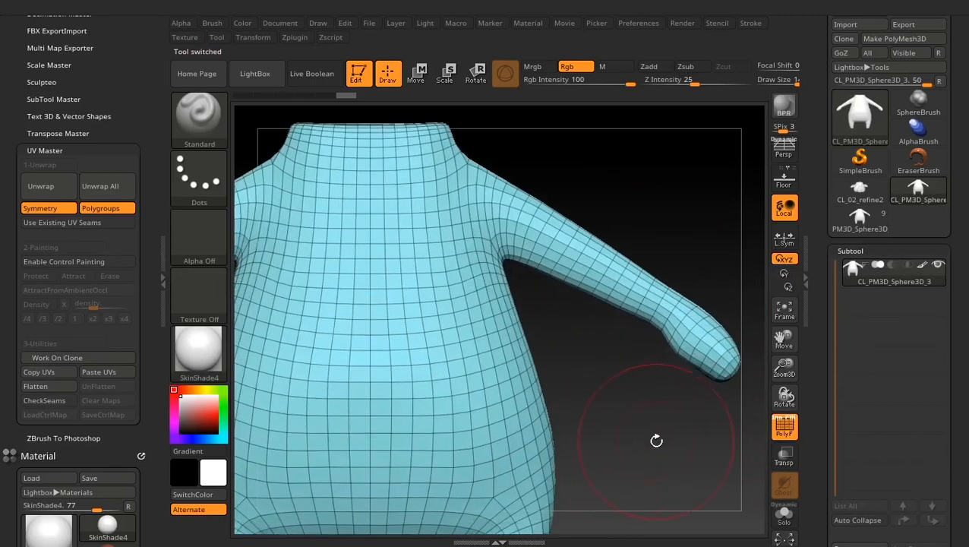
pyautogui.moveTo(723, 422)
pyautogui.keyDown('alt'); pyautogui.mouseDown()
pyautogui.moveTo(660, 439)
pyautogui.moveTo(729, 330)
pyautogui.moveTo(525, 123)
pyautogui.moveTo(465, 144)
pyautogui.moveTo(421, 193)
pyautogui.mouseUp(); pyautogui.keyUp('alt')
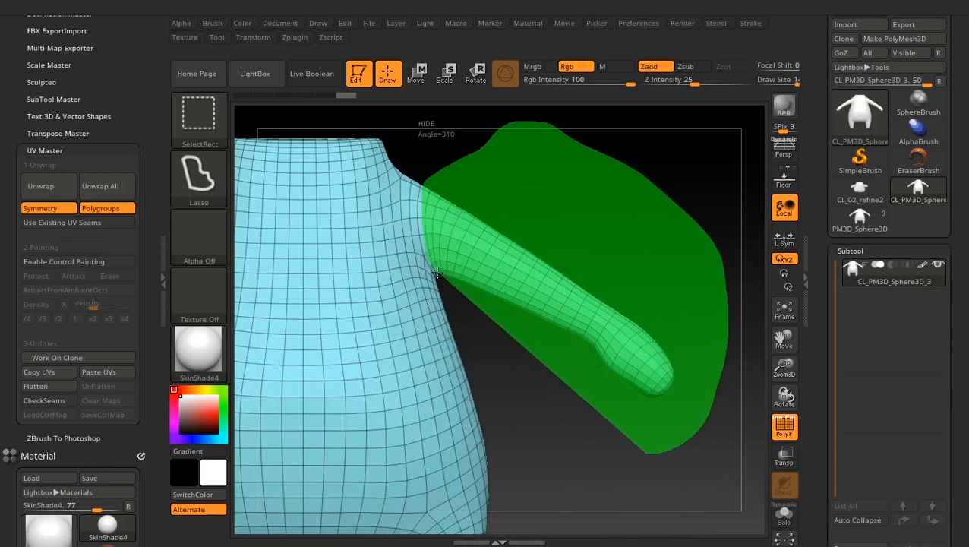
pyautogui.keyDown('ctrl'); pyautogui.keyDown('shift'); pyautogui.moveTo(437, 274); pyautogui.dragTo(440, 274); pyautogui.keyUp('shift'); pyautogui.keyUp('ctrl')
pyautogui.keyDown('ctrl'); pyautogui.keyDown('shift'); pyautogui.click(564, 326); pyautogui.keyUp('shift'); pyautogui.keyUp('ctrl')
pyautogui.hotkey('ctrl', 'z')
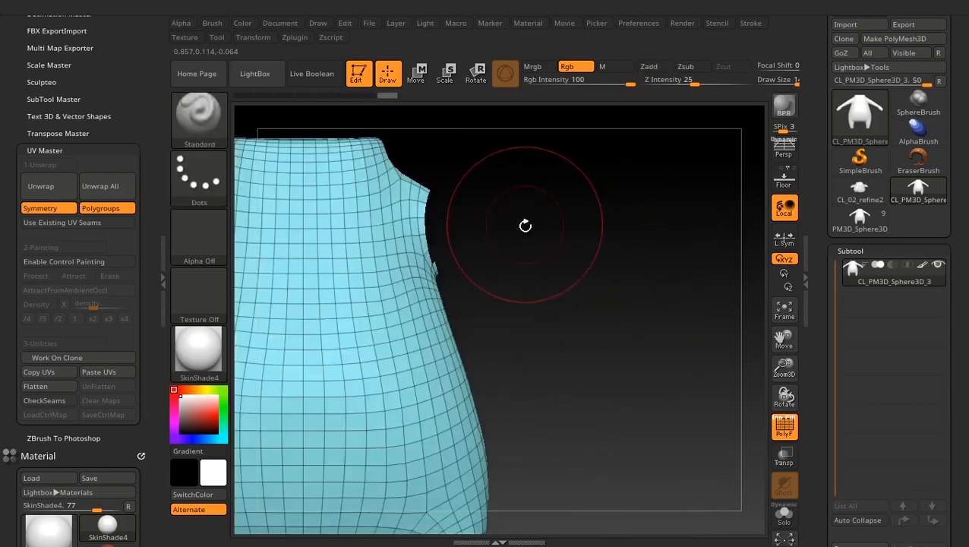
# Step: Hide the leftover arm polygons at the armpit, assign the visible torso and legs to a new polygroup and show the full body
pyautogui.moveTo(526, 225)
pyautogui.keyDown('alt'); pyautogui.mouseDown()
pyautogui.moveTo(470, 255)
pyautogui.moveTo(385, 228)
pyautogui.moveTo(399, 266)
pyautogui.mouseUp(); pyautogui.keyUp('alt')
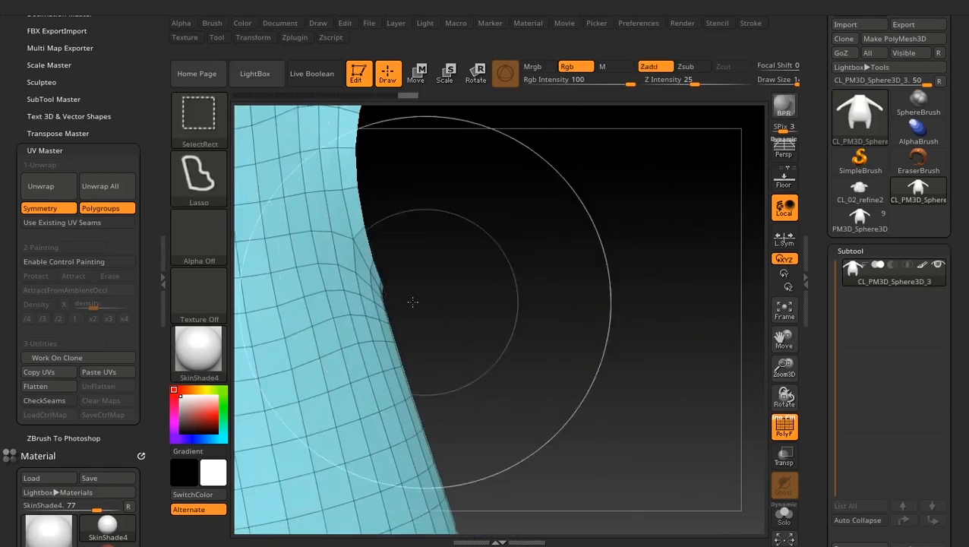
pyautogui.moveTo(413, 303)
pyautogui.keyDown('alt'); pyautogui.mouseDown()
pyautogui.moveTo(425, 281)
pyautogui.moveTo(474, 284)
pyautogui.moveTo(421, 329)
pyautogui.moveTo(486, 278)
pyautogui.moveTo(480, 215)
pyautogui.moveTo(482, 236)
pyautogui.mouseUp(); pyautogui.keyUp('alt')
pyautogui.keyDown('ctrl'); pyautogui.keyDown('alt'); pyautogui.keyDown('shift'); pyautogui.moveTo(503, 331); pyautogui.dragTo(498, 334); pyautogui.keyUp('shift'); pyautogui.keyUp('alt'); pyautogui.keyUp('ctrl')
pyautogui.moveTo(448, 342)
pyautogui.mouseDown()
pyautogui.moveTo(533, 381)
pyautogui.moveTo(556, 316)
pyautogui.moveTo(605, 367)
pyautogui.moveTo(676, 298)
pyautogui.mouseUp()
pyautogui.hotkey('ctrl', 'w')
pyautogui.keyDown('alt'); pyautogui.moveTo(657, 390); pyautogui.dragTo(663, 315); pyautogui.keyUp('alt')
pyautogui.keyDown('ctrl'); pyautogui.keyDown('shift'); pyautogui.click(665, 343); pyautogui.keyUp('shift'); pyautogui.keyUp('ctrl')
# Step: Lasso the legs up to the hips, assign them to a new polygroup and hide them from the body
pyautogui.keyDown('alt'); pyautogui.moveTo(662, 371); pyautogui.dragTo(651, 279); pyautogui.keyUp('alt')
pyautogui.moveTo(467, 423)
pyautogui.keyDown('alt'); pyautogui.mouseDown()
pyautogui.moveTo(456, 446)
pyautogui.moveTo(646, 196)
pyautogui.moveTo(562, 226)
pyautogui.mouseUp(); pyautogui.keyUp('alt')
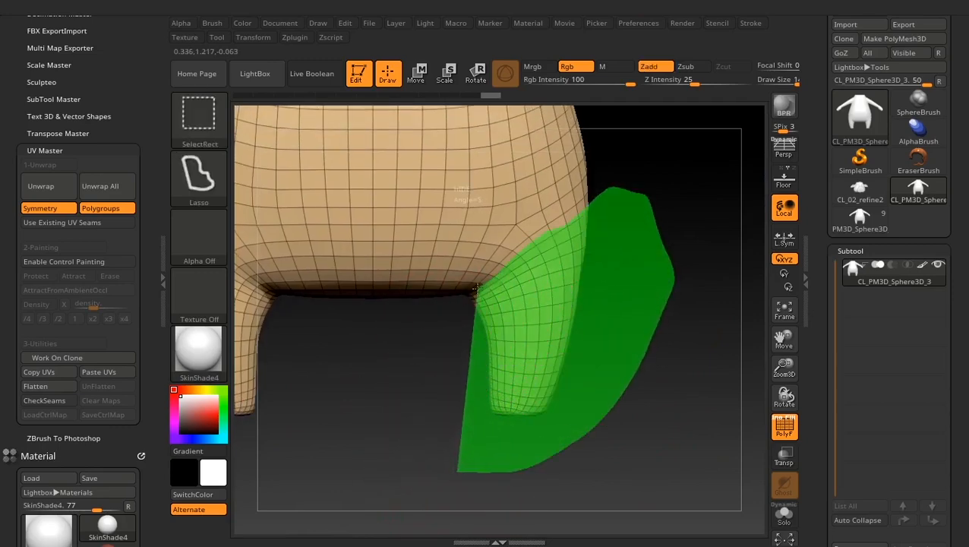
pyautogui.keyDown('ctrl'); pyautogui.keyDown('shift'); pyautogui.moveTo(478, 289); pyautogui.dragTo(470, 295); pyautogui.keyUp('shift'); pyautogui.keyUp('ctrl')
pyautogui.hotkey('ctrl', 'w')
pyautogui.keyDown('ctrl'); pyautogui.keyDown('shift'); pyautogui.click(650, 367); pyautogui.keyUp('shift'); pyautogui.keyUp('ctrl')
pyautogui.keyDown('ctrl'); pyautogui.keyDown('shift'); pyautogui.click(539, 296); pyautogui.keyUp('shift'); pyautogui.keyUp('ctrl')
pyautogui.keyDown('ctrl'); pyautogui.keyDown('shift'); pyautogui.click(539, 308); pyautogui.keyUp('shift'); pyautogui.keyUp('ctrl')
pyautogui.keyDown('alt'); pyautogui.moveTo(553, 349); pyautogui.dragTo(569, 417); pyautogui.keyUp('alt')
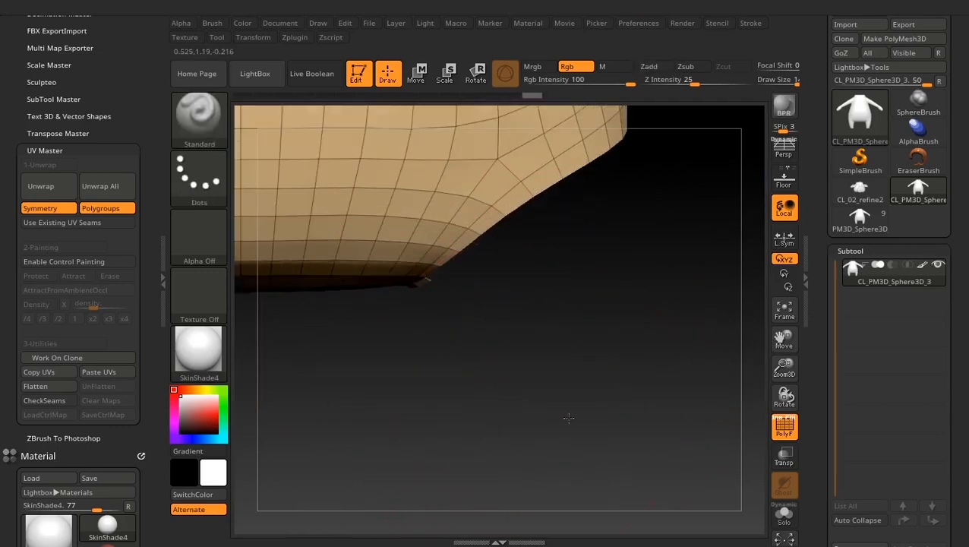
# Step: Hide the stray polygon strips left along the hip cut on the underside of the body
pyautogui.moveTo(445, 314)
pyautogui.keyDown('ctrl'); pyautogui.keyDown('alt'); pyautogui.keyDown('shift'); pyautogui.mouseDown()
pyautogui.moveTo(445, 285)
pyautogui.moveTo(426, 328)
pyautogui.mouseUp(); pyautogui.keyUp('shift'); pyautogui.keyUp('alt'); pyautogui.keyUp('ctrl')
pyautogui.moveTo(536, 383)
pyautogui.mouseDown()
pyautogui.moveTo(500, 294)
pyautogui.moveTo(558, 285)
pyautogui.moveTo(574, 326)
pyautogui.moveTo(596, 270)
pyautogui.moveTo(505, 298)
pyautogui.moveTo(520, 252)
pyautogui.mouseUp()
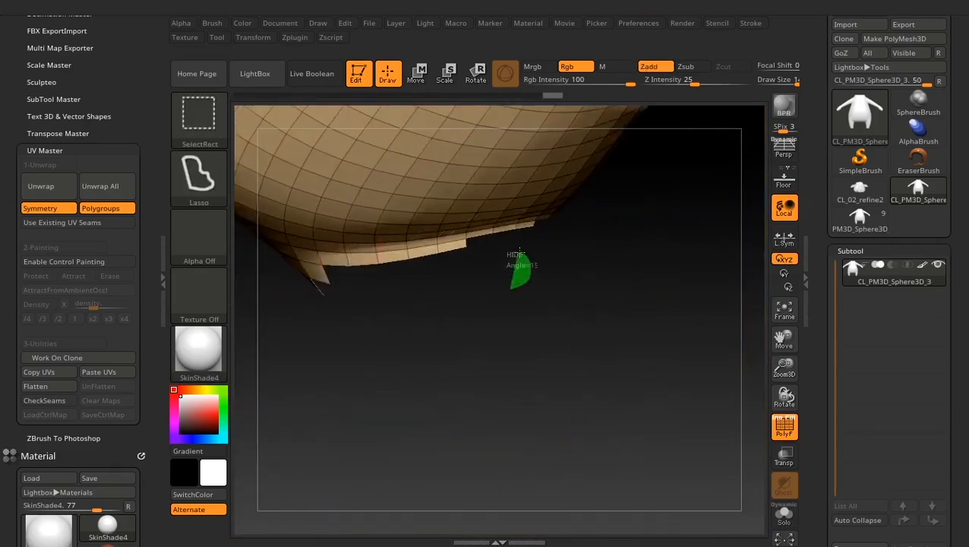
pyautogui.keyDown('ctrl'); pyautogui.keyDown('alt'); pyautogui.keyDown('shift'); pyautogui.moveTo(321, 278); pyautogui.dragTo(323, 283); pyautogui.keyUp('shift'); pyautogui.keyUp('alt'); pyautogui.keyUp('ctrl')
pyautogui.moveTo(399, 347)
pyautogui.mouseDown()
pyautogui.moveTo(476, 346)
pyautogui.moveTo(523, 361)
pyautogui.moveTo(528, 326)
pyautogui.mouseUp()
pyautogui.moveTo(526, 306)
pyautogui.keyDown('ctrl'); pyautogui.keyDown('alt'); pyautogui.keyDown('shift'); pyautogui.mouseDown()
pyautogui.moveTo(482, 262)
pyautogui.moveTo(471, 266)
pyautogui.mouseUp(); pyautogui.keyUp('shift'); pyautogui.keyUp('alt'); pyautogui.keyUp('ctrl')
pyautogui.keyDown('ctrl'); pyautogui.keyDown('alt'); pyautogui.keyDown('shift'); pyautogui.moveTo(458, 252); pyautogui.dragTo(464, 240); pyautogui.keyUp('shift'); pyautogui.keyUp('alt'); pyautogui.keyUp('ctrl')
pyautogui.moveTo(535, 304)
pyautogui.mouseDown()
pyautogui.moveTo(482, 347)
pyautogui.moveTo(515, 344)
pyautogui.moveTo(493, 353)
pyautogui.mouseUp()
pyautogui.moveTo(494, 357)
pyautogui.keyDown('ctrl'); pyautogui.keyDown('alt'); pyautogui.keyDown('shift'); pyautogui.mouseDown()
pyautogui.moveTo(497, 318)
pyautogui.moveTo(372, 304)
pyautogui.mouseUp(); pyautogui.keyUp('shift'); pyautogui.keyUp('alt'); pyautogui.keyUp('ctrl')
pyautogui.moveTo(376, 364); pyautogui.dragTo(524, 378)
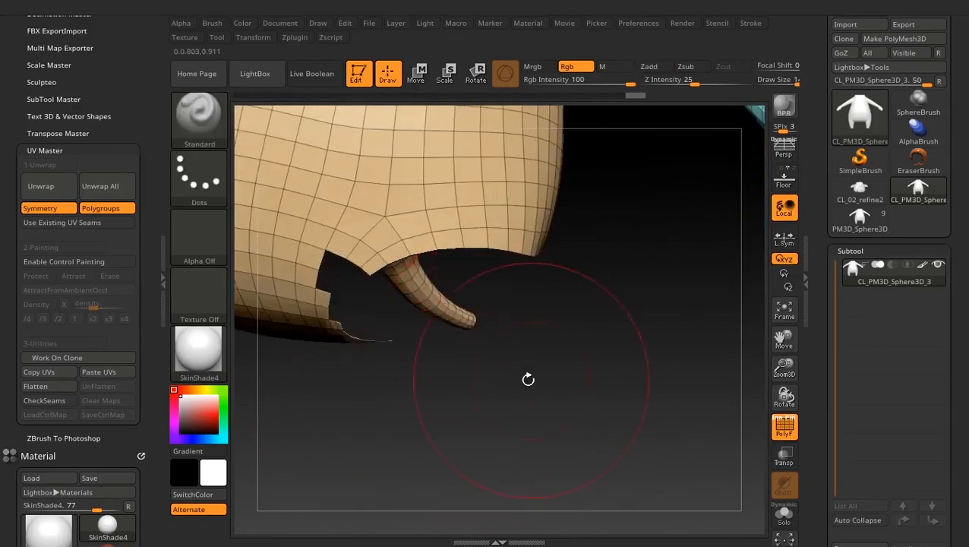
# Step: Invert the visibility to show only the legs and hide the stray polygons at their upper inner edge
pyautogui.keyDown('ctrl'); pyautogui.keyDown('shift'); pyautogui.click(431, 232); pyautogui.keyUp('shift'); pyautogui.keyUp('ctrl')
pyautogui.hotkey('ctrl', 'z')
pyautogui.moveTo(626, 298)
pyautogui.keyDown('ctrl'); pyautogui.keyDown('shift'); pyautogui.mouseDown()
pyautogui.moveTo(633, 307)
pyautogui.moveTo(624, 313)
pyautogui.mouseUp(); pyautogui.keyUp('shift'); pyautogui.keyUp('ctrl')
pyautogui.moveTo(532, 313); pyautogui.dragTo(415, 297)
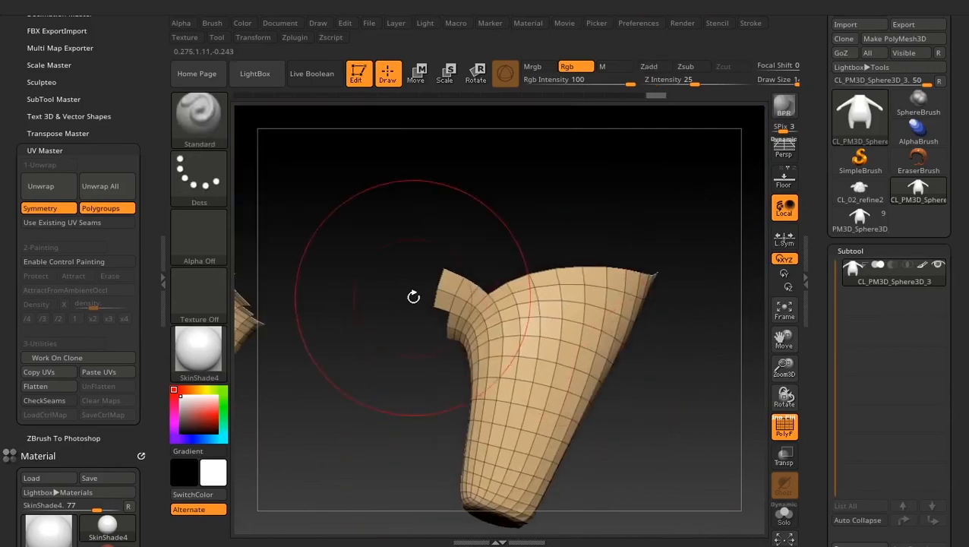
pyautogui.moveTo(468, 269)
pyautogui.keyDown('ctrl'); pyautogui.keyDown('alt'); pyautogui.keyDown('shift'); pyautogui.mouseDown()
pyautogui.moveTo(397, 253)
pyautogui.moveTo(395, 262)
pyautogui.mouseUp(); pyautogui.keyUp('shift'); pyautogui.keyUp('alt'); pyautogui.keyUp('ctrl')
pyautogui.moveTo(374, 351)
pyautogui.mouseDown()
pyautogui.moveTo(442, 379)
pyautogui.moveTo(402, 319)
pyautogui.mouseUp()
pyautogui.keyDown('ctrl'); pyautogui.keyDown('alt'); pyautogui.keyDown('shift'); pyautogui.moveTo(396, 311); pyautogui.dragTo(440, 267); pyautogui.keyUp('shift'); pyautogui.keyUp('alt'); pyautogui.keyUp('ctrl')
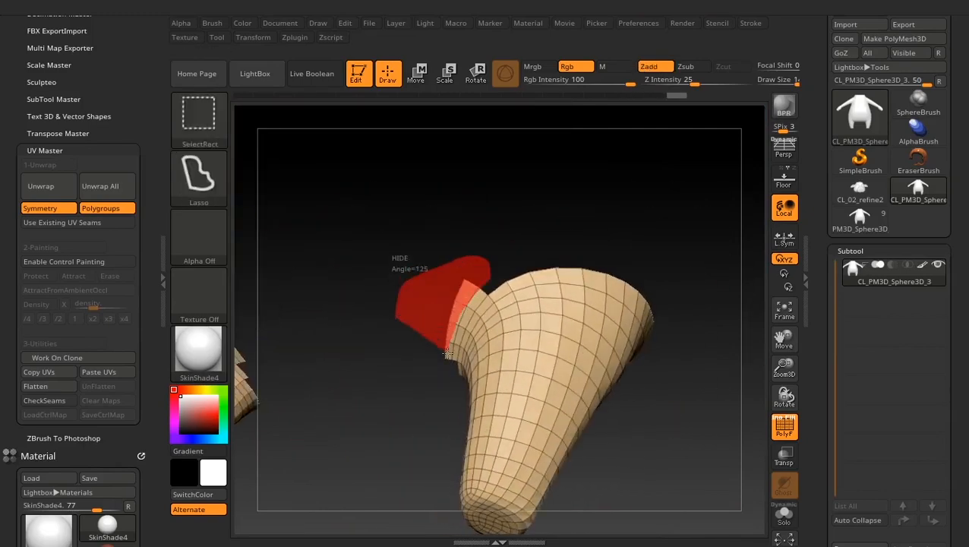
pyautogui.moveTo(470, 311)
pyautogui.keyDown('ctrl'); pyautogui.keyDown('alt'); pyautogui.keyDown('shift'); pyautogui.mouseDown()
pyautogui.moveTo(441, 371)
pyautogui.moveTo(532, 361)
pyautogui.moveTo(304, 413)
pyautogui.moveTo(425, 411)
pyautogui.mouseUp(); pyautogui.keyUp('shift'); pyautogui.keyUp('alt'); pyautogui.keyUp('ctrl')
# Step: Assign the cleaned-up legs to their own polygroup and show the whole body
pyautogui.keyDown('alt'); pyautogui.moveTo(645, 429); pyautogui.dragTo(572, 378); pyautogui.keyUp('alt')
pyautogui.hotkey('ctrl', 'w')
pyautogui.keyDown('ctrl'); pyautogui.keyDown('shift'); pyautogui.click(655, 396); pyautogui.keyUp('shift'); pyautogui.keyUp('ctrl')
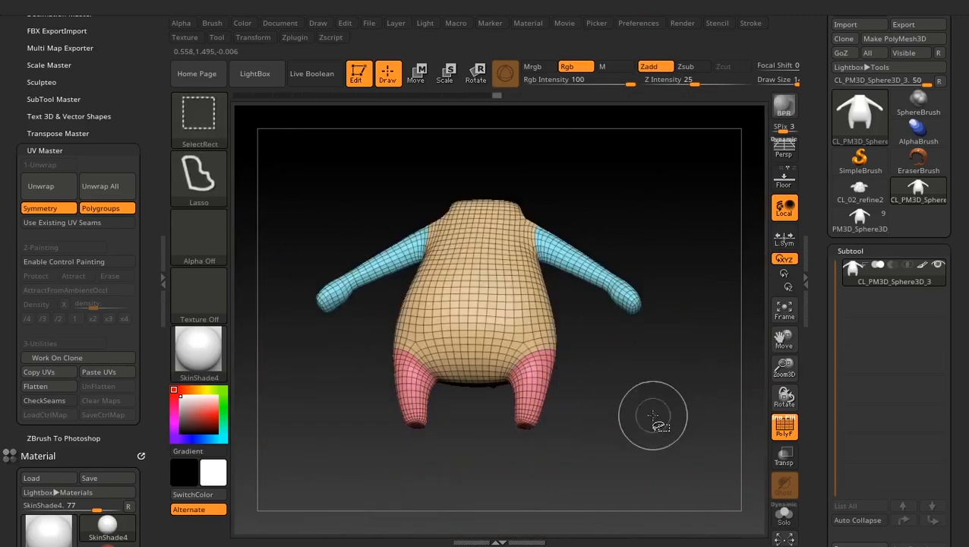
# Step: Isolate the tail with a lasso selection, assign it to a new polygroup and show the whole body
pyautogui.moveTo(668, 397); pyautogui.dragTo(446, 416)
pyautogui.keyDown('alt'); pyautogui.moveTo(579, 429); pyautogui.dragTo(585, 487); pyautogui.keyUp('alt')
pyautogui.keyDown('alt'); pyautogui.moveTo(635, 382); pyautogui.dragTo(349, 426); pyautogui.keyUp('alt')
pyautogui.moveTo(444, 388)
pyautogui.keyDown('alt'); pyautogui.mouseDown()
pyautogui.moveTo(575, 425)
pyautogui.moveTo(406, 448)
pyautogui.mouseUp(); pyautogui.keyUp('alt')
pyautogui.moveTo(531, 430)
pyautogui.keyDown('ctrl'); pyautogui.keyDown('shift'); pyautogui.mouseDown()
pyautogui.moveTo(605, 191)
pyautogui.moveTo(360, 254)
pyautogui.mouseUp(); pyautogui.keyUp('shift'); pyautogui.keyUp('ctrl')
pyautogui.keyDown('ctrl'); pyautogui.keyDown('shift'); pyautogui.moveTo(356, 304); pyautogui.dragTo(355, 303); pyautogui.keyUp('shift'); pyautogui.keyUp('ctrl')
pyautogui.hotkey('ctrl', 'w')
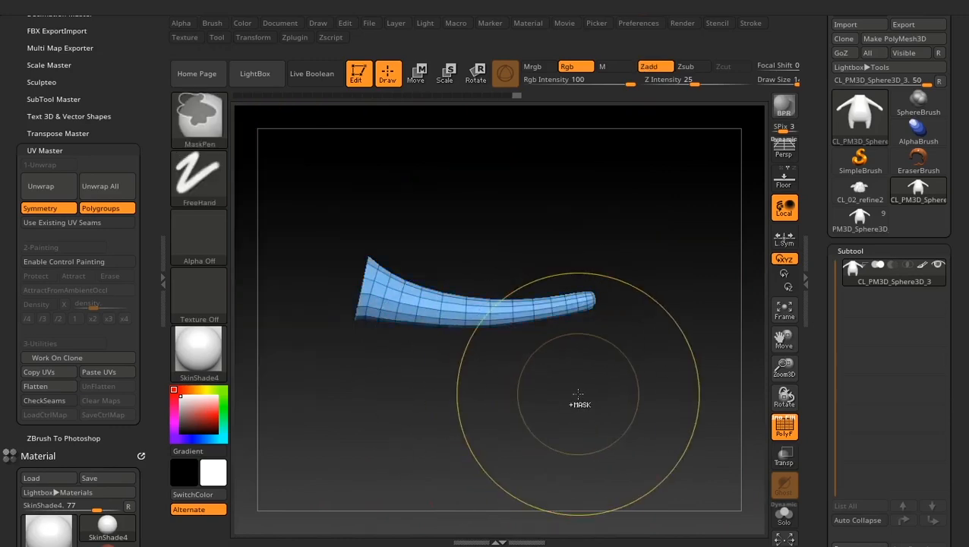
pyautogui.keyDown('ctrl'); pyautogui.keyDown('shift'); pyautogui.click(643, 423); pyautogui.keyUp('shift'); pyautogui.keyUp('ctrl')
pyautogui.moveTo(643, 422)
pyautogui.mouseDown()
pyautogui.moveTo(509, 377)
pyautogui.moveTo(349, 465)
pyautogui.mouseUp()
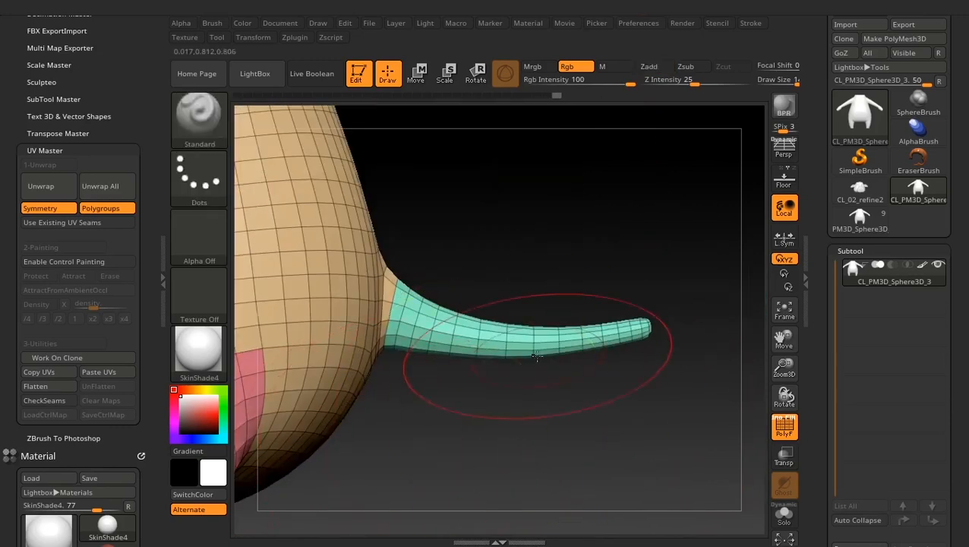
# Step: Refine the tail selection around its base, assign the tail to a new polygroup again and show the full body
pyautogui.moveTo(537, 356)
pyautogui.keyDown('ctrl'); pyautogui.keyDown('shift'); pyautogui.mouseDown()
pyautogui.moveTo(437, 217)
pyautogui.moveTo(376, 220)
pyautogui.mouseUp(); pyautogui.keyUp('shift'); pyautogui.keyUp('ctrl')
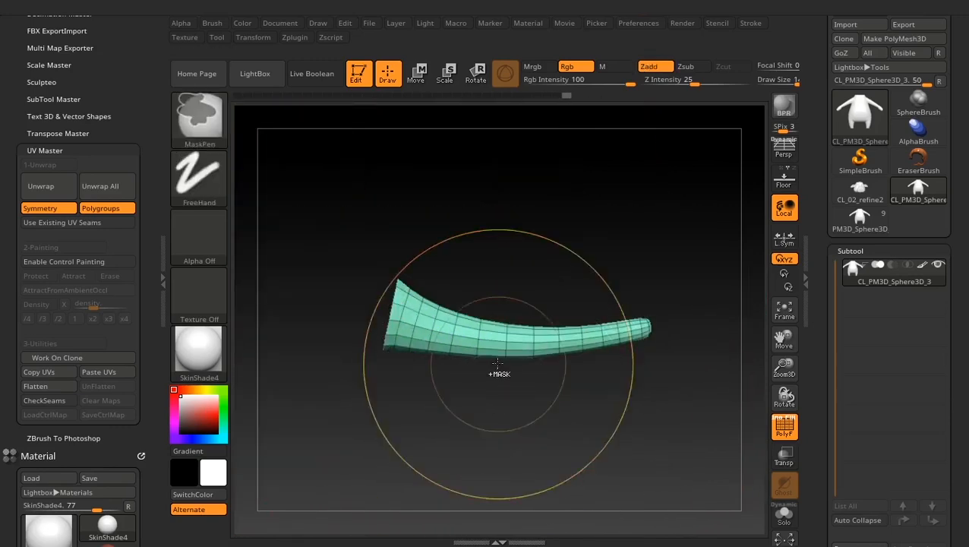
pyautogui.keyDown('ctrl'); pyautogui.keyDown('shift'); pyautogui.click(492, 365); pyautogui.keyUp('shift'); pyautogui.keyUp('ctrl')
pyautogui.keyDown('ctrl'); pyautogui.keyDown('shift'); pyautogui.click(456, 336); pyautogui.keyUp('shift'); pyautogui.keyUp('ctrl')
pyautogui.keyDown('ctrl'); pyautogui.keyDown('shift'); pyautogui.click(451, 335); pyautogui.keyUp('shift'); pyautogui.keyUp('ctrl')
pyautogui.moveTo(411, 259)
pyautogui.keyDown('ctrl'); pyautogui.keyDown('alt'); pyautogui.keyDown('shift'); pyautogui.mouseDown()
pyautogui.moveTo(421, 262)
pyautogui.moveTo(422, 292)
pyautogui.moveTo(321, 306)
pyautogui.moveTo(326, 391)
pyautogui.mouseUp(); pyautogui.keyUp('shift'); pyautogui.keyUp('alt'); pyautogui.keyUp('ctrl')
pyautogui.moveTo(532, 410)
pyautogui.mouseDown()
pyautogui.moveTo(425, 417)
pyautogui.moveTo(584, 422)
pyautogui.moveTo(660, 444)
pyautogui.mouseUp()
pyautogui.hotkey('ctrl', 'w')
pyautogui.keyDown('ctrl'); pyautogui.keyDown('shift'); pyautogui.click(591, 414); pyautogui.keyUp('shift'); pyautogui.keyUp('ctrl')
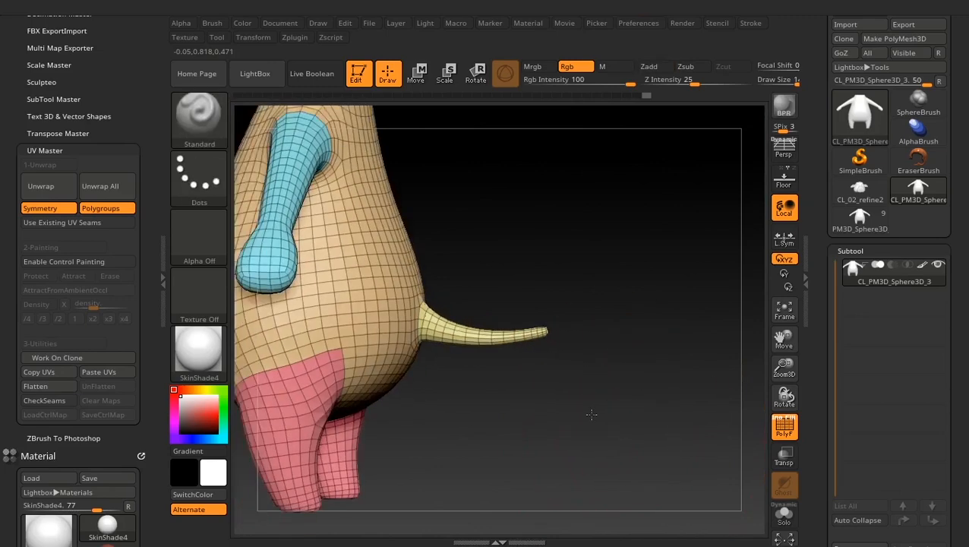
# Step: Isolate the flat neck-cap polygons at the top of the torso by hiding the rest of the body
pyautogui.moveTo(591, 414); pyautogui.dragTo(641, 414)
pyautogui.moveTo(664, 358); pyautogui.dragTo(638, 294)
pyautogui.keyDown('alt'); pyautogui.moveTo(587, 225); pyautogui.dragTo(654, 343); pyautogui.keyUp('alt')
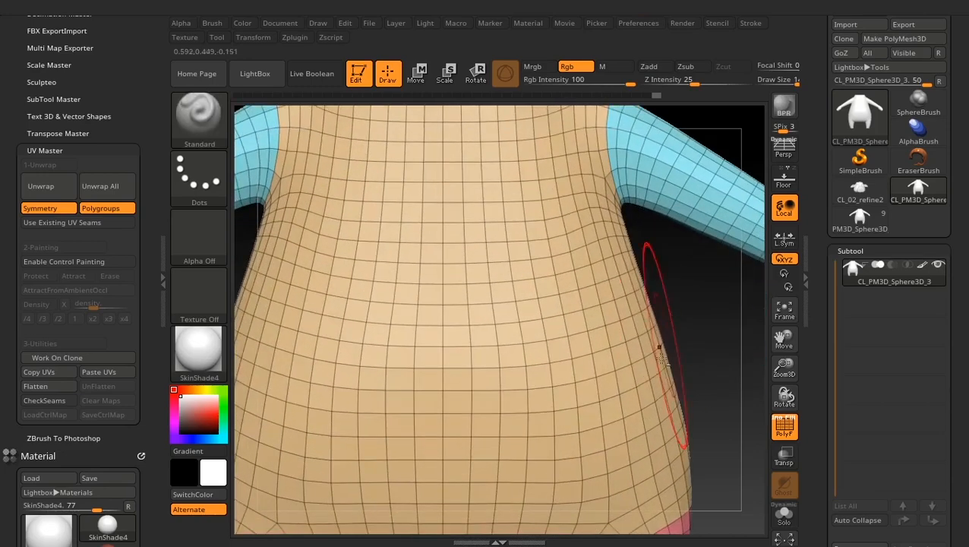
pyautogui.keyDown('alt'); pyautogui.moveTo(673, 286); pyautogui.dragTo(716, 511); pyautogui.keyUp('alt')
pyautogui.keyDown('alt'); pyautogui.moveTo(671, 236); pyautogui.dragTo(678, 275); pyautogui.keyUp('alt')
pyautogui.moveTo(653, 213)
pyautogui.keyDown('ctrl'); pyautogui.keyDown('shift'); pyautogui.mouseDown()
pyautogui.moveTo(330, 279)
pyautogui.moveTo(362, 292)
pyautogui.moveTo(646, 296)
pyautogui.mouseUp(); pyautogui.keyUp('shift'); pyautogui.keyUp('ctrl')
pyautogui.moveTo(465, 203)
pyautogui.mouseDown()
pyautogui.moveTo(440, 257)
pyautogui.moveTo(460, 247)
pyautogui.mouseUp()
pyautogui.keyDown('ctrl'); pyautogui.keyDown('alt'); pyautogui.keyDown('shift'); pyautogui.moveTo(398, 458); pyautogui.dragTo(375, 441); pyautogui.keyUp('shift'); pyautogui.keyUp('alt'); pyautogui.keyUp('ctrl')
pyautogui.moveTo(655, 339); pyautogui.dragTo(656, 225)
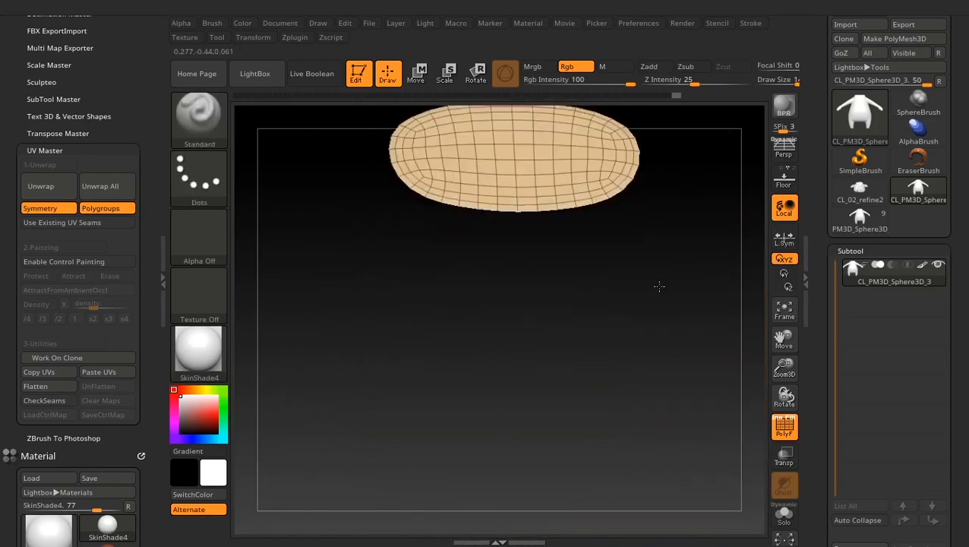
# Step: Assign the isolated neck cap to its own polygroup and show the whole body from the front
pyautogui.press('ctrl')
pyautogui.keyDown('ctrl'); pyautogui.keyDown('shift'); pyautogui.click(663, 281); pyautogui.keyUp('shift'); pyautogui.keyUp('ctrl')
pyautogui.press('f')
pyautogui.moveTo(697, 173); pyautogui.dragTo(627, 221)
pyautogui.moveTo(683, 337)
pyautogui.mouseDown()
pyautogui.moveTo(589, 346)
pyautogui.moveTo(668, 353)
pyautogui.moveTo(669, 365)
pyautogui.moveTo(633, 314)
pyautogui.mouseUp()
pyautogui.keyDown('alt'); pyautogui.moveTo(633, 315); pyautogui.dragTo(658, 365); pyautogui.keyUp('alt')
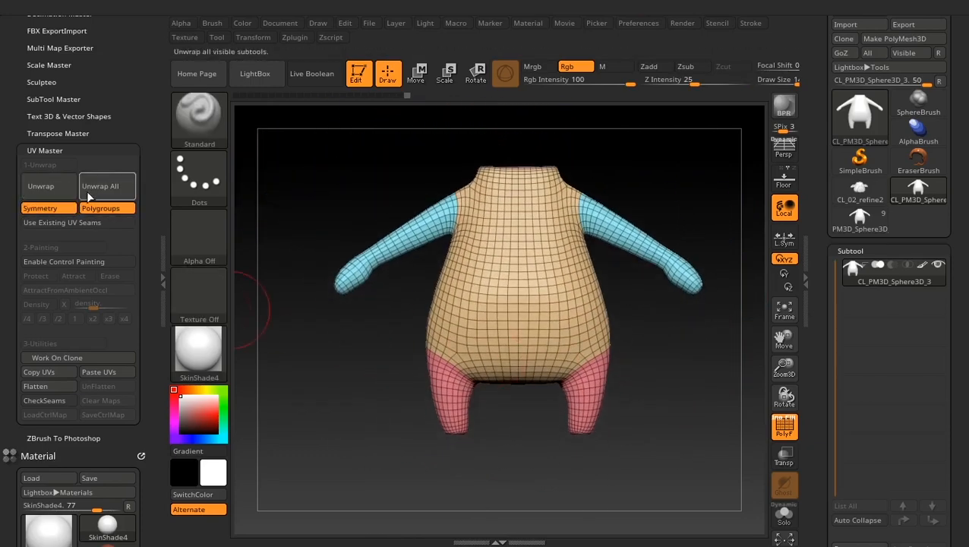
# Step: Unwrap the body clone with Symmetry and Polygroups enabled, and review its flattened layout and the seams on its back
pyautogui.click(48, 188)
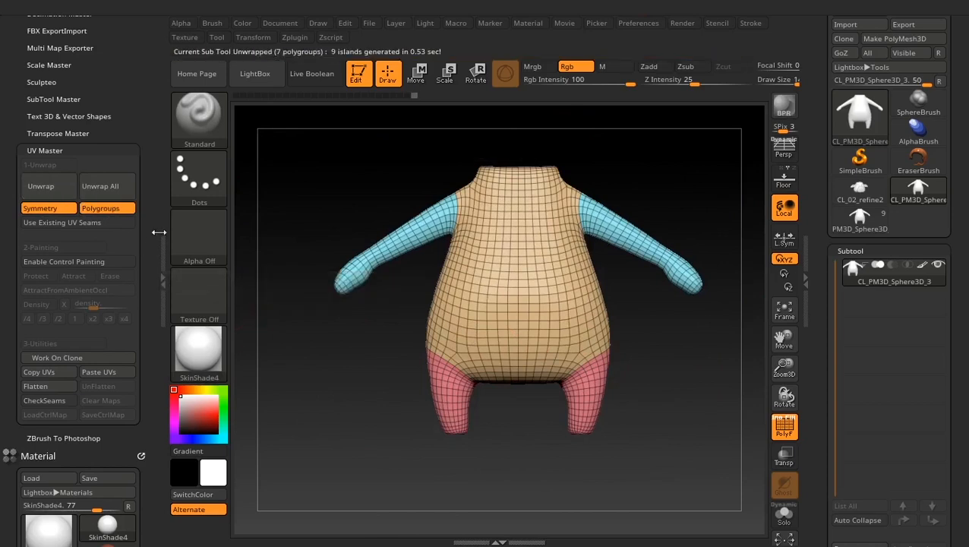
pyautogui.click(50, 387)
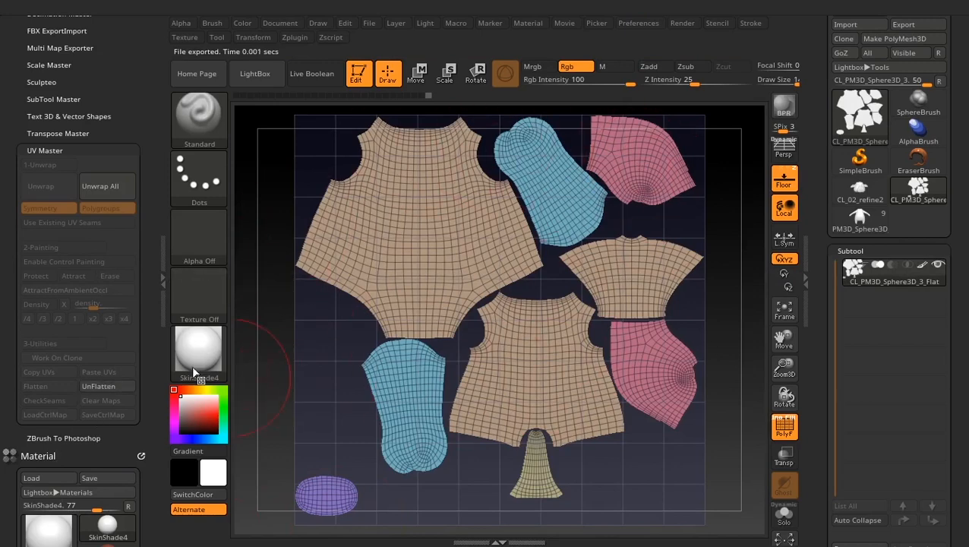
pyautogui.click(107, 386)
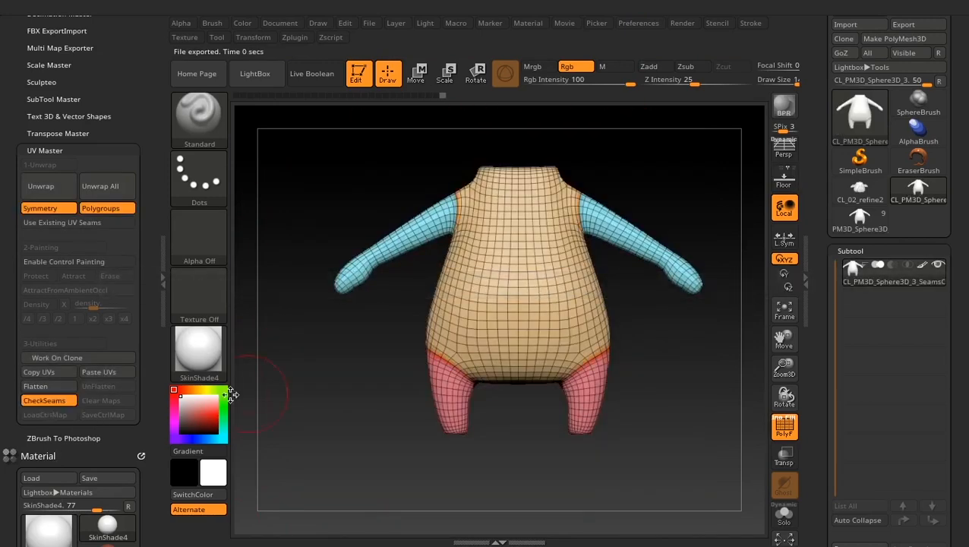
pyautogui.moveTo(649, 414); pyautogui.dragTo(524, 418)
pyautogui.moveTo(322, 412)
pyautogui.mouseDown()
pyautogui.moveTo(494, 445)
pyautogui.moveTo(491, 421)
pyautogui.moveTo(490, 447)
pyautogui.moveTo(484, 339)
pyautogui.mouseUp()
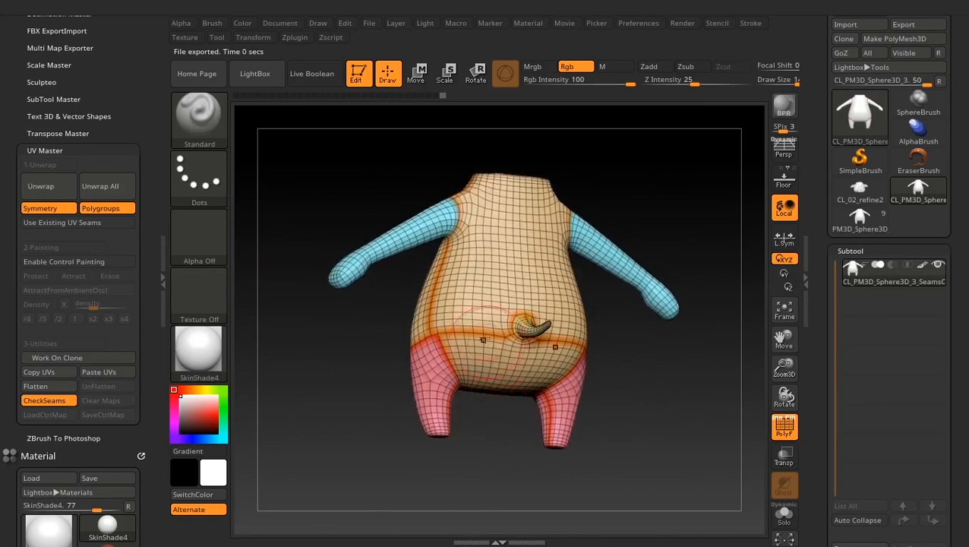
pyautogui.click(53, 389)
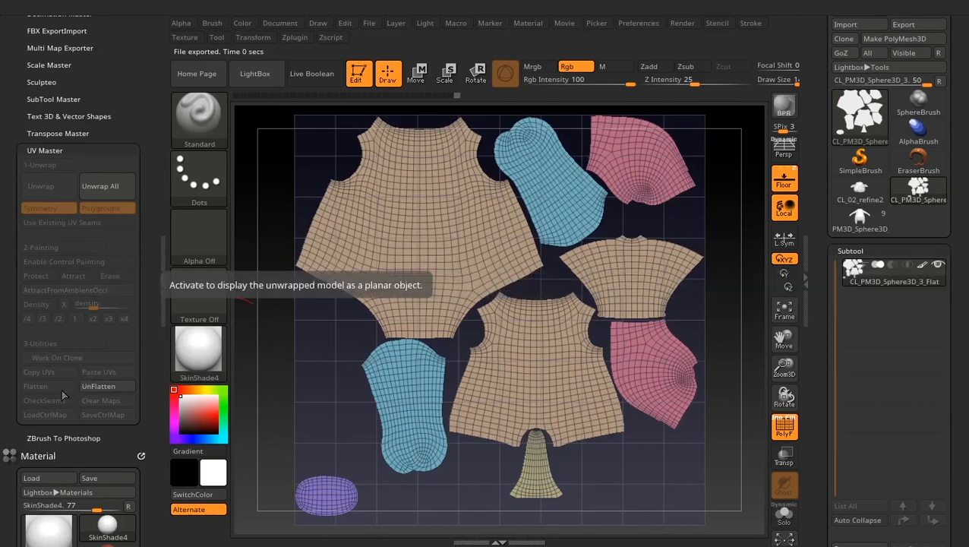
pyautogui.click(98, 390)
pyautogui.moveTo(605, 438); pyautogui.dragTo(613, 392)
pyautogui.moveTo(630, 406); pyautogui.dragTo(654, 454)
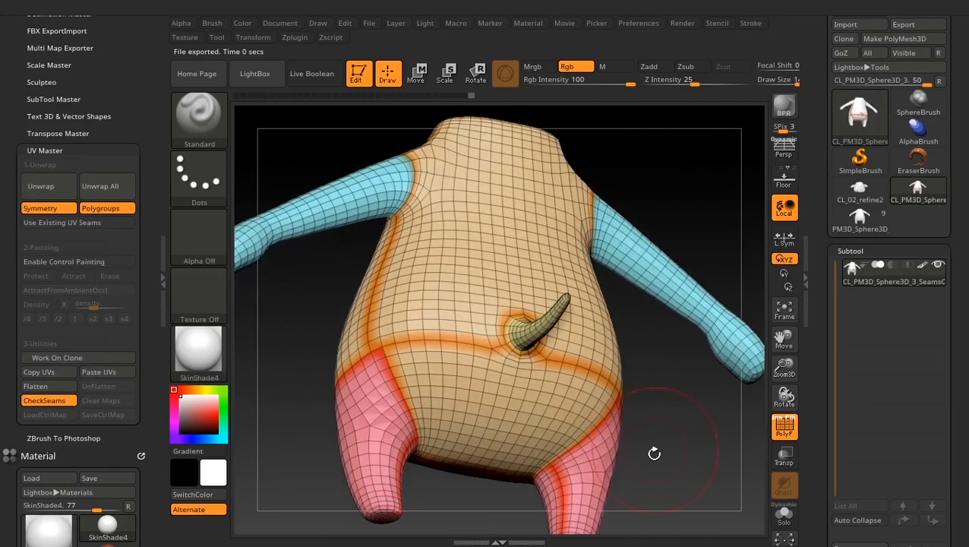
# Step: Enable control painting and paint Protect over the torso's back around the tail, with the polyframe hidden
pyautogui.click(52, 404)
pyautogui.click(76, 261)
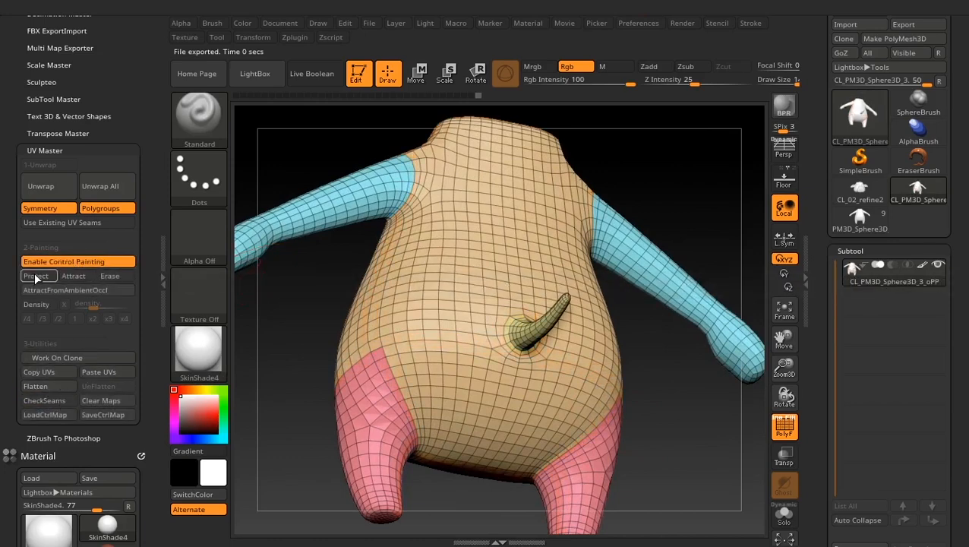
pyautogui.moveTo(435, 392)
pyautogui.mouseDown()
pyautogui.moveTo(449, 359)
pyautogui.moveTo(437, 421)
pyautogui.moveTo(475, 235)
pyautogui.moveTo(406, 274)
pyautogui.moveTo(494, 436)
pyautogui.mouseUp()
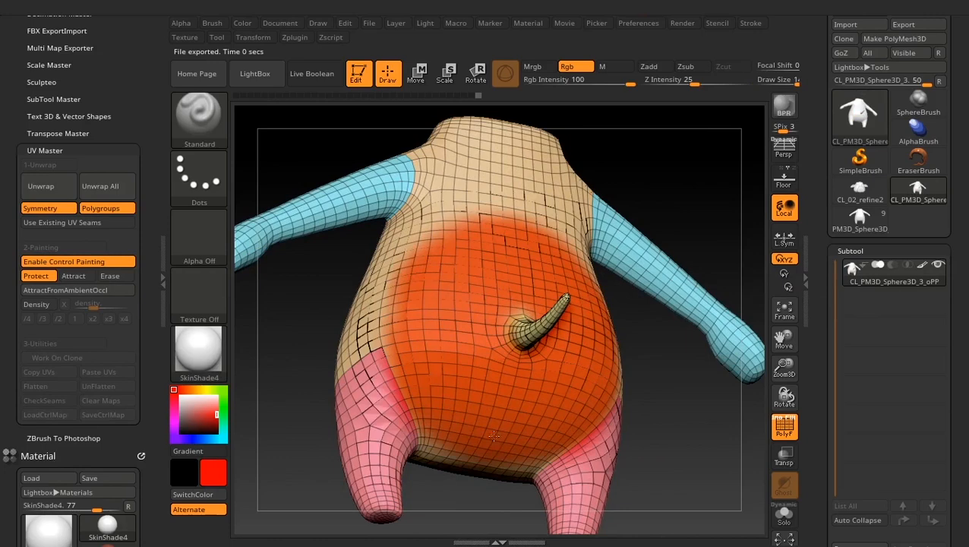
pyautogui.click(785, 430)
pyautogui.moveTo(748, 425); pyautogui.dragTo(496, 472)
pyautogui.moveTo(690, 220); pyautogui.dragTo(456, 251)
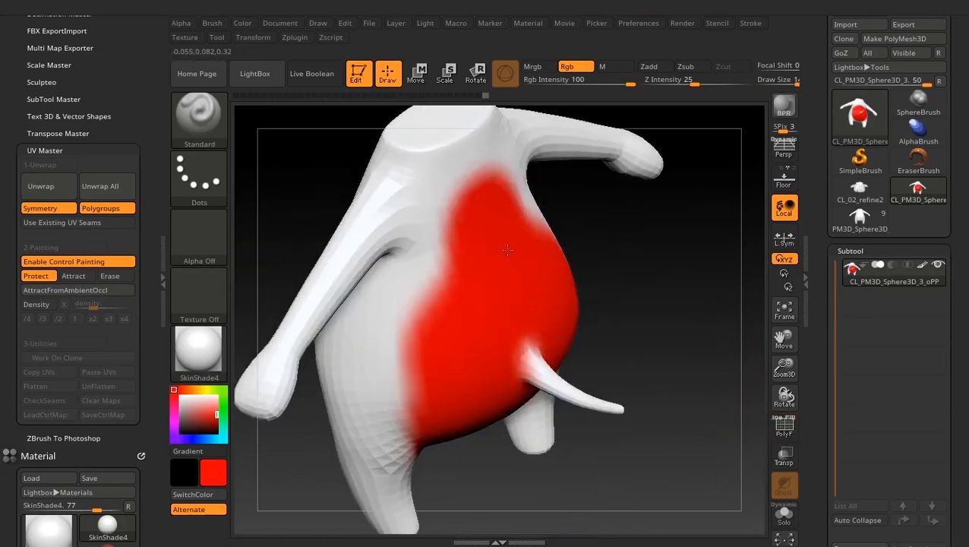
# Step: Unwrap the body clone again using the protected back area, and review the new seams and flattened layout
pyautogui.click(41, 186)
pyautogui.click(44, 401)
pyautogui.moveTo(601, 415); pyautogui.dragTo(600, 297)
pyautogui.moveTo(661, 327); pyautogui.dragTo(442, 326)
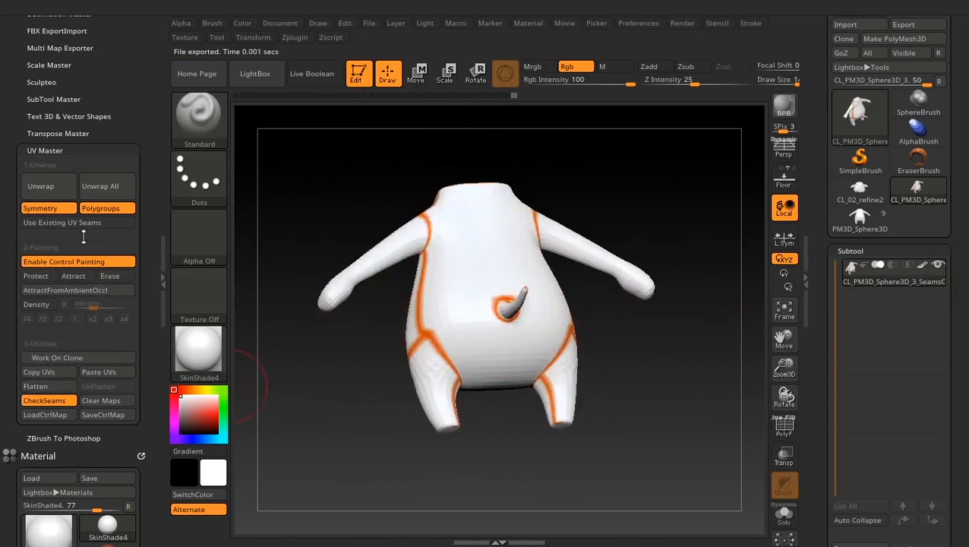
pyautogui.click(44, 401)
pyautogui.click(50, 386)
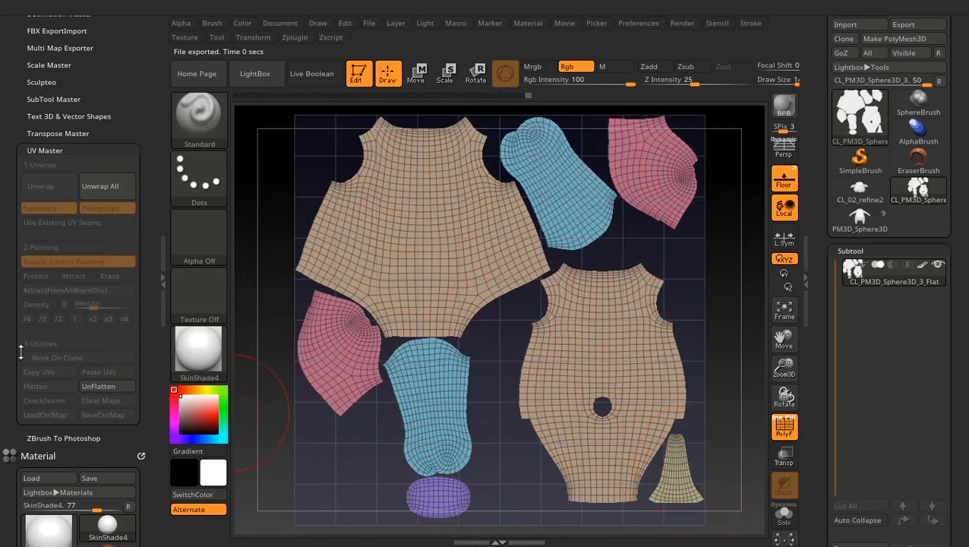
pyautogui.click(108, 386)
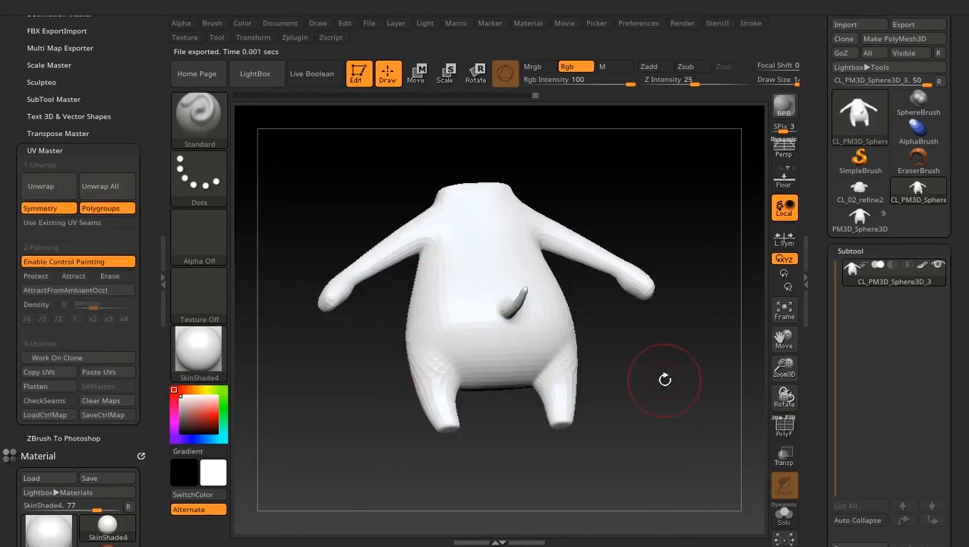
pyautogui.moveTo(664, 381); pyautogui.dragTo(531, 303)
pyautogui.keyDown('alt'); pyautogui.moveTo(610, 352); pyautogui.dragTo(656, 411); pyautogui.keyUp('alt')
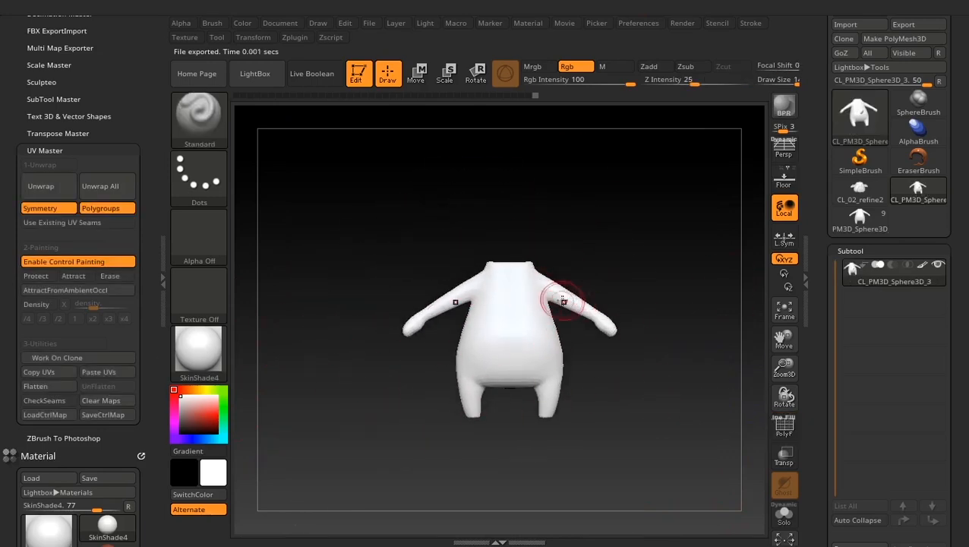
# Step: Turn off control painting and copy the body clone's UVs onto the original body subtool
pyautogui.click(81, 261)
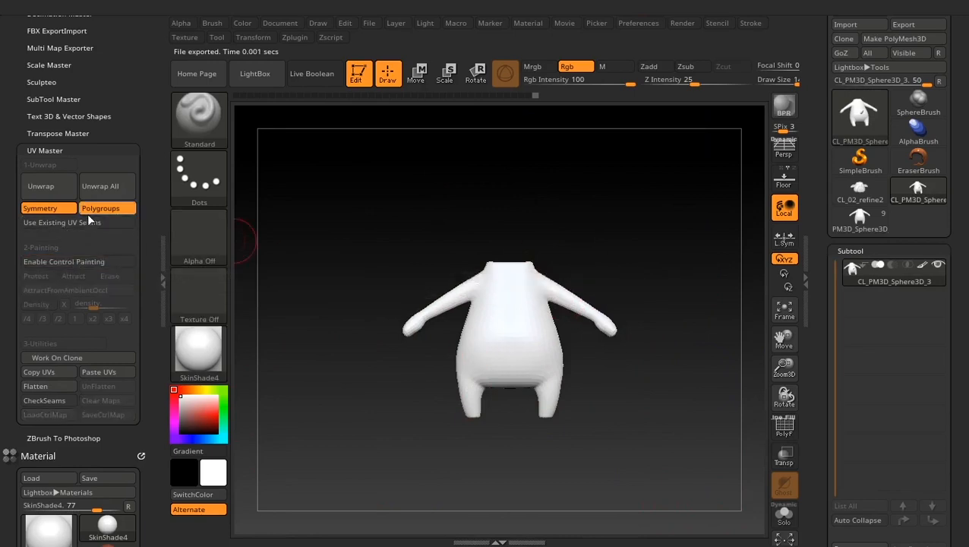
pyautogui.click(53, 376)
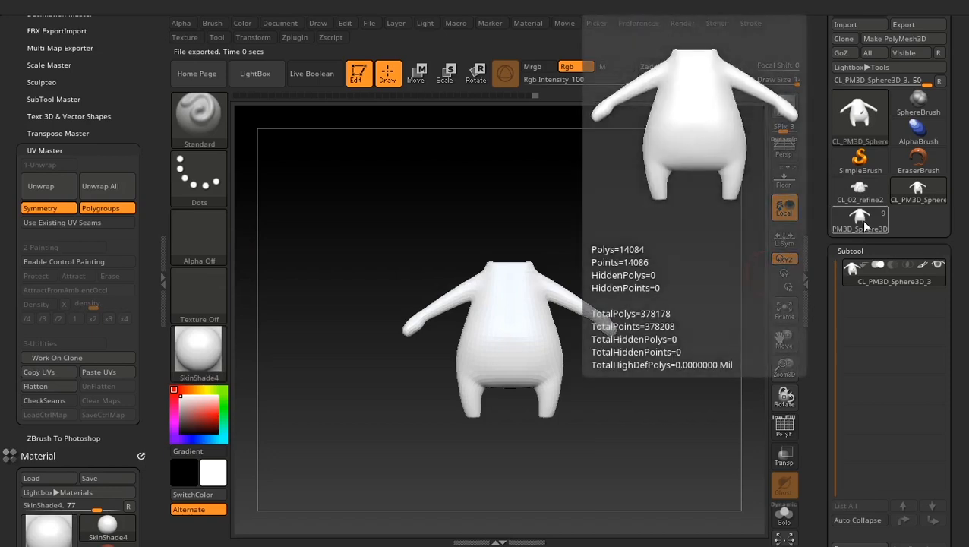
pyautogui.click(864, 226)
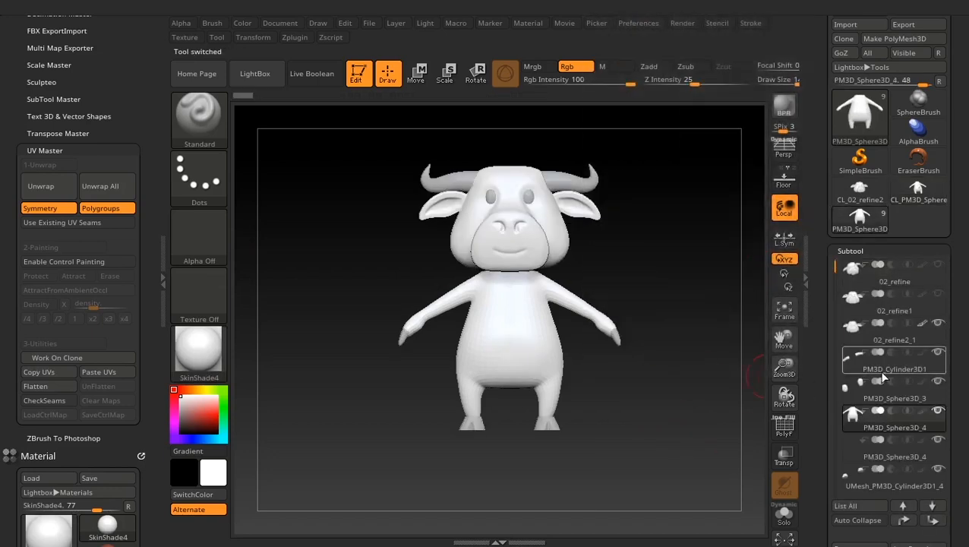
pyautogui.click(103, 380)
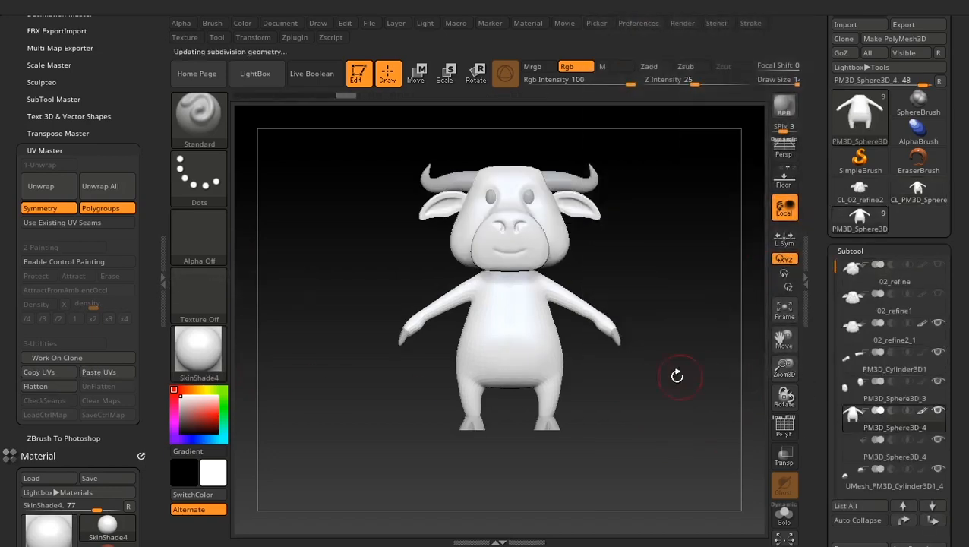
# Step: Preview the original body's pasted UVs with Morph UV and return the body to its 3D shape
pyautogui.moveTo(836, 445); pyautogui.dragTo(843, 228)
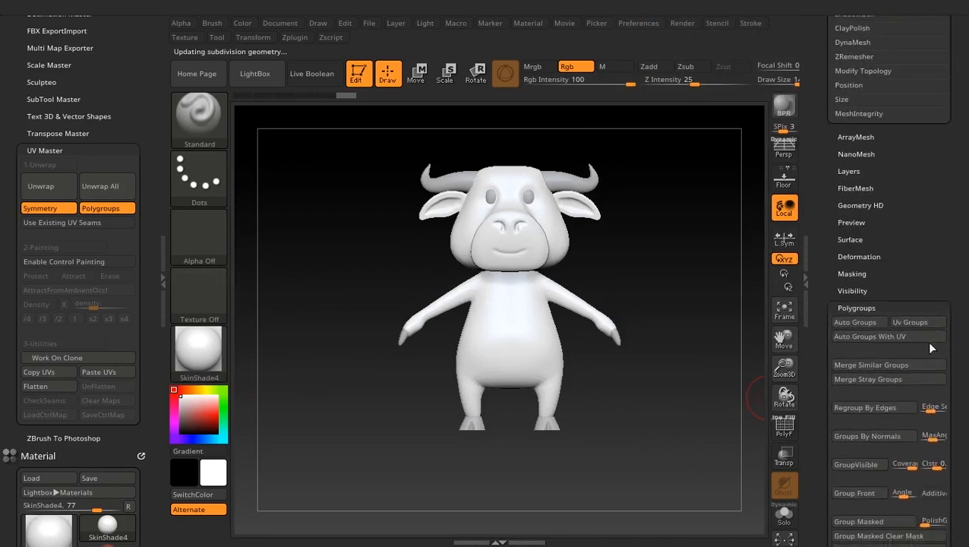
pyautogui.moveTo(848, 497); pyautogui.dragTo(849, 235)
pyautogui.click(910, 420)
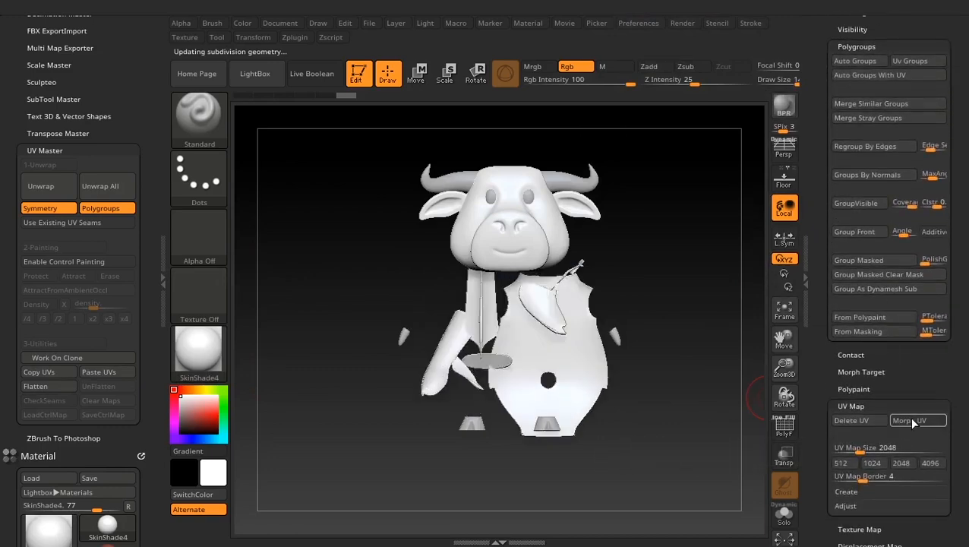
pyautogui.click(908, 419)
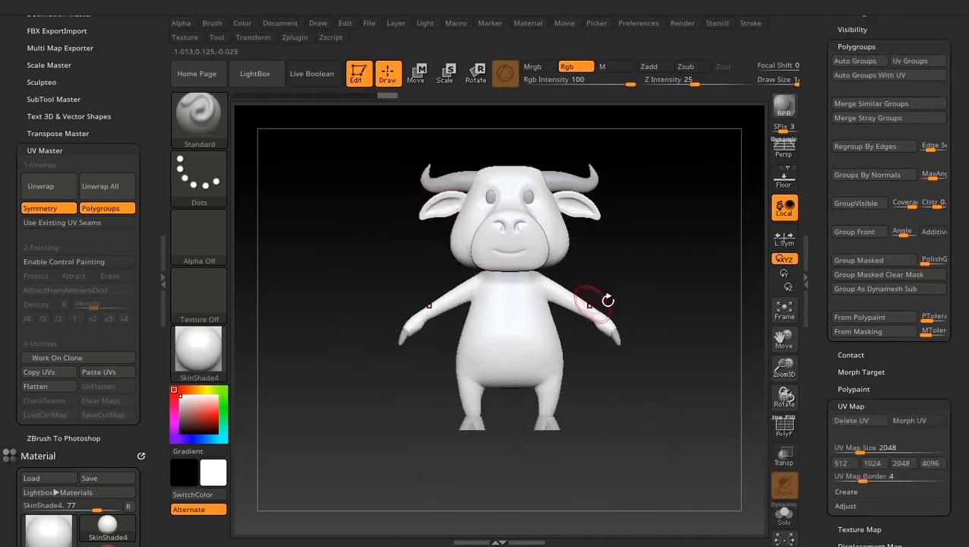
pyautogui.keyDown('alt'); pyautogui.moveTo(634, 269); pyautogui.dragTo(696, 378); pyautogui.keyUp('alt')
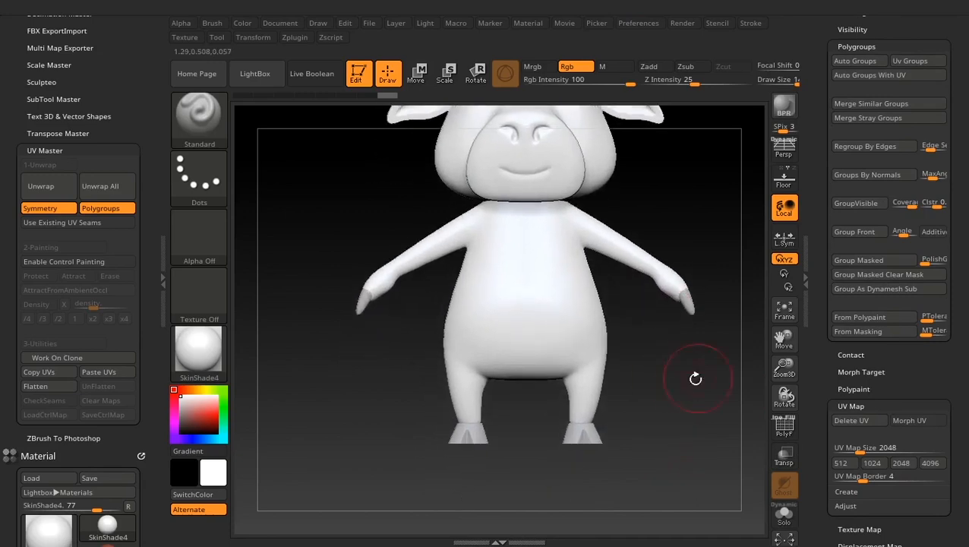
# Step: Select the hand-hoof subtool and create a UV Master working clone of it
pyautogui.moveTo(817, 114); pyautogui.dragTo(825, 323)
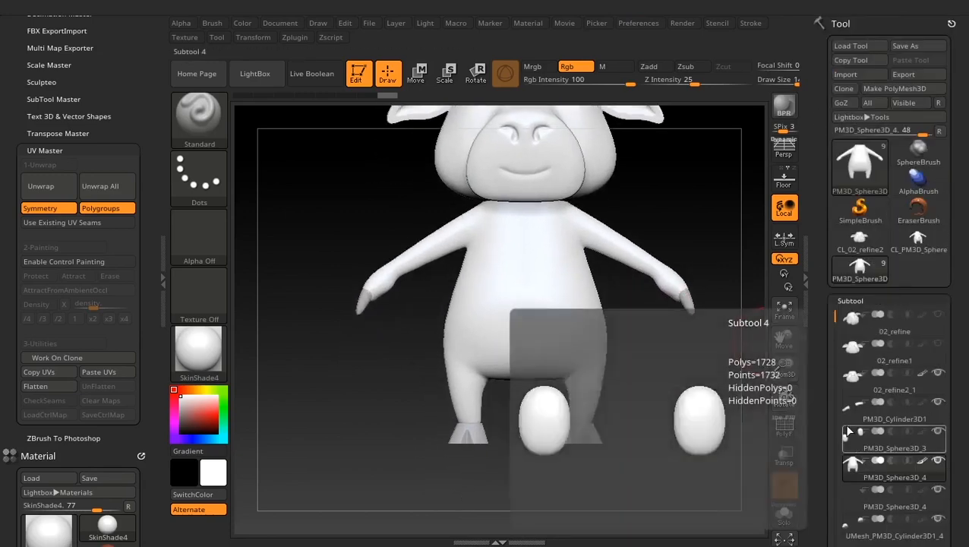
pyautogui.moveTo(828, 448); pyautogui.dragTo(829, 403)
pyautogui.click(853, 401)
pyautogui.click(64, 358)
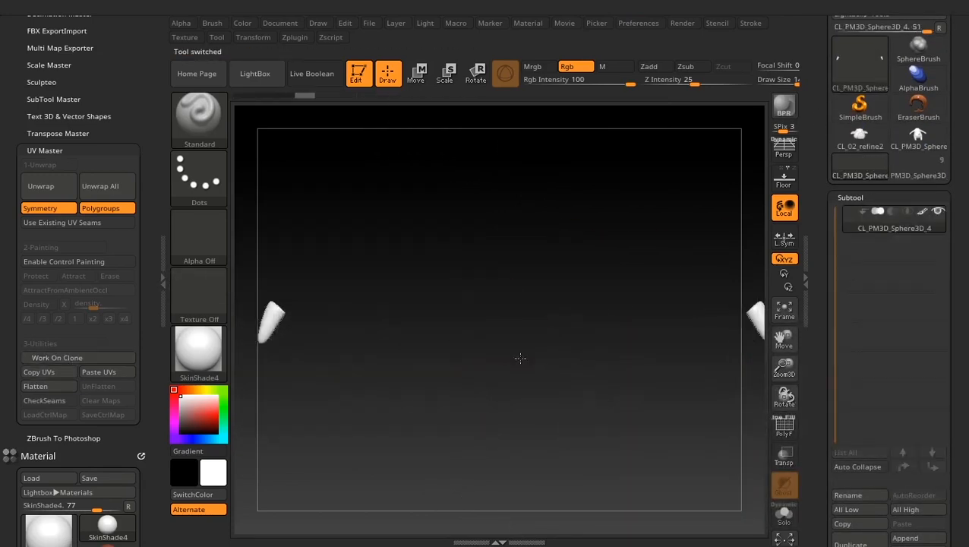
# Step: Unwrap the hand-hoof clone with Symmetry and Polygroups, and review its flattened layout and seams
pyautogui.click(41, 187)
pyautogui.click(35, 386)
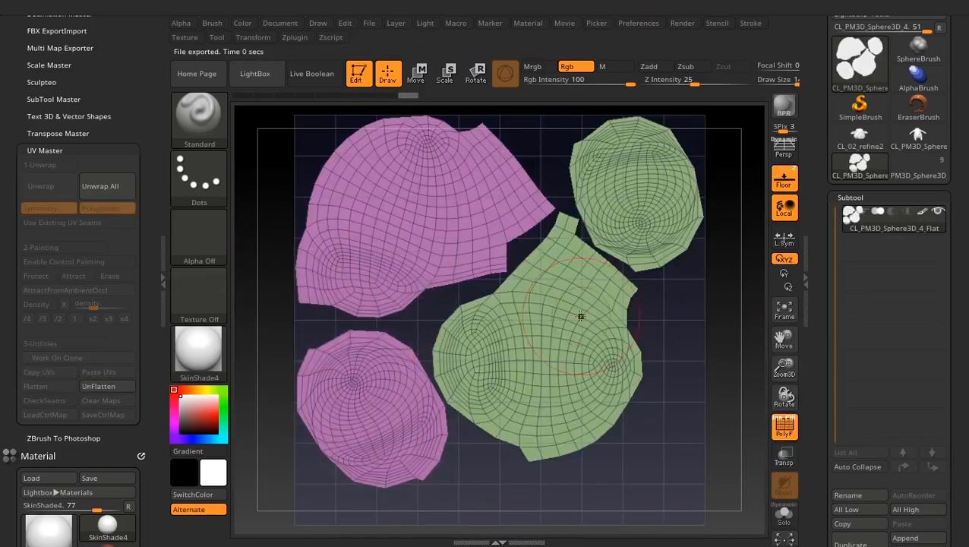
pyautogui.click(100, 387)
pyautogui.click(47, 401)
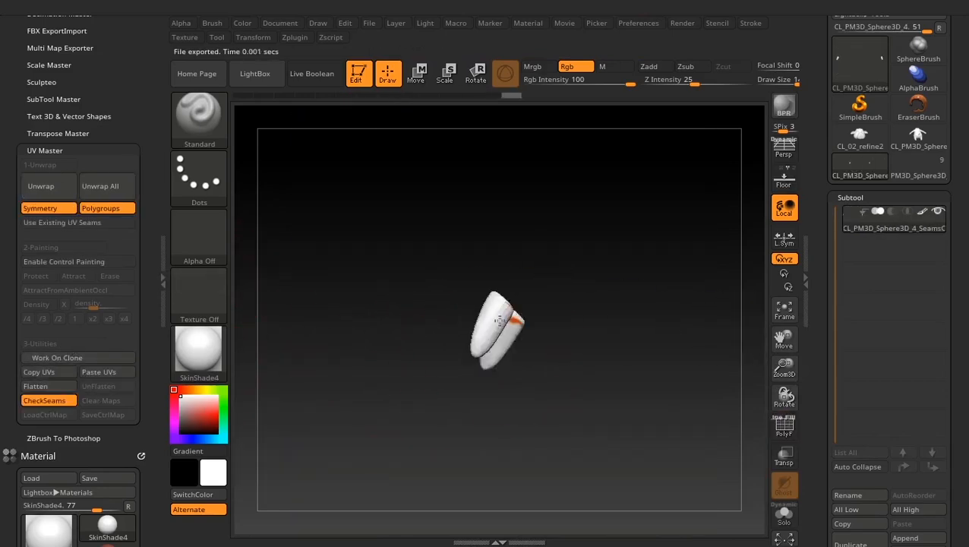
# Step: Paint Attract control color along one side and around the upper part of both hand hooves, using a draw size of 30
pyautogui.press('space')
pyautogui.moveTo(622, 196)
pyautogui.keyDown('alt'); pyautogui.mouseDown()
pyautogui.moveTo(608, 262)
pyautogui.moveTo(575, 256)
pyautogui.mouseUp(); pyautogui.keyUp('alt')
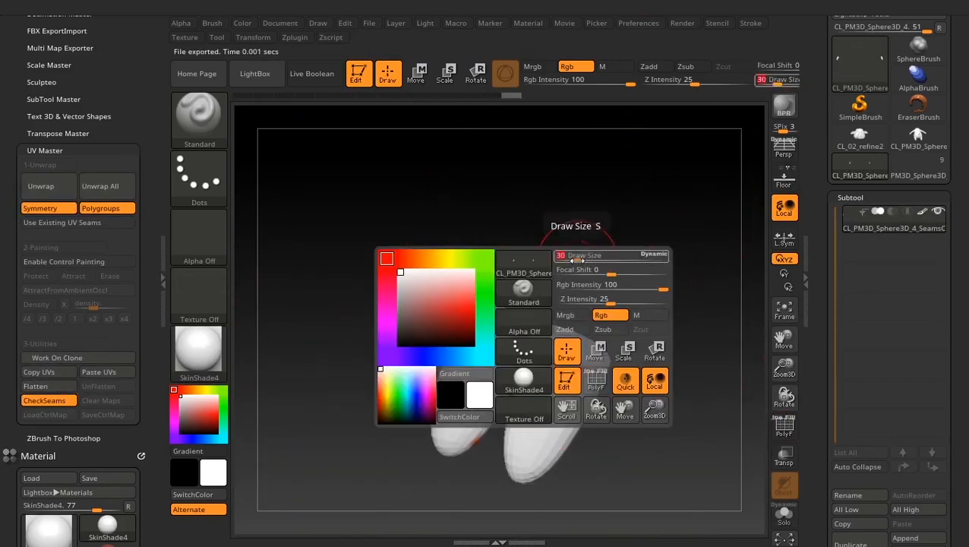
pyautogui.click(57, 261)
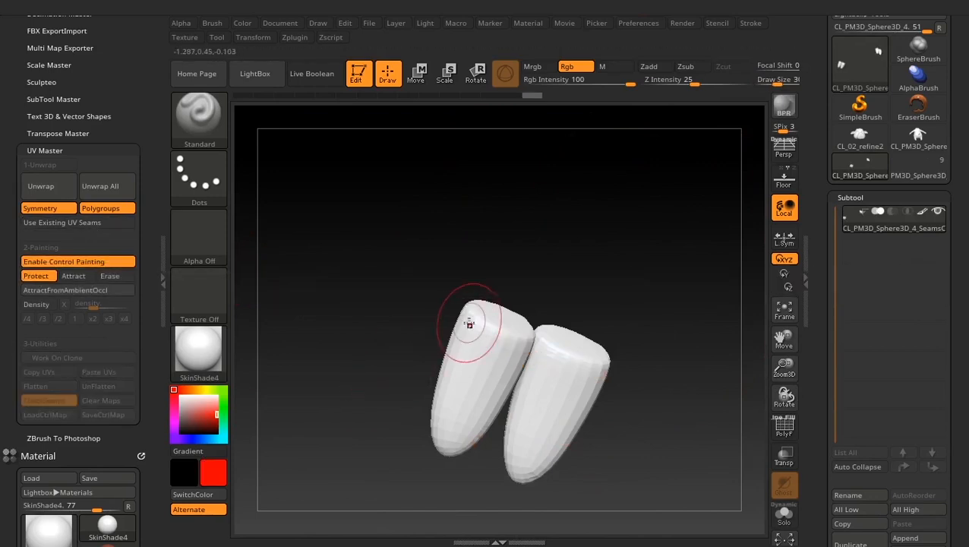
pyautogui.click(73, 275)
pyautogui.moveTo(490, 320)
pyautogui.mouseDown()
pyautogui.moveTo(480, 384)
pyautogui.moveTo(456, 440)
pyautogui.mouseUp()
pyautogui.moveTo(581, 364); pyautogui.dragTo(528, 454)
pyautogui.moveTo(554, 353); pyautogui.dragTo(582, 366)
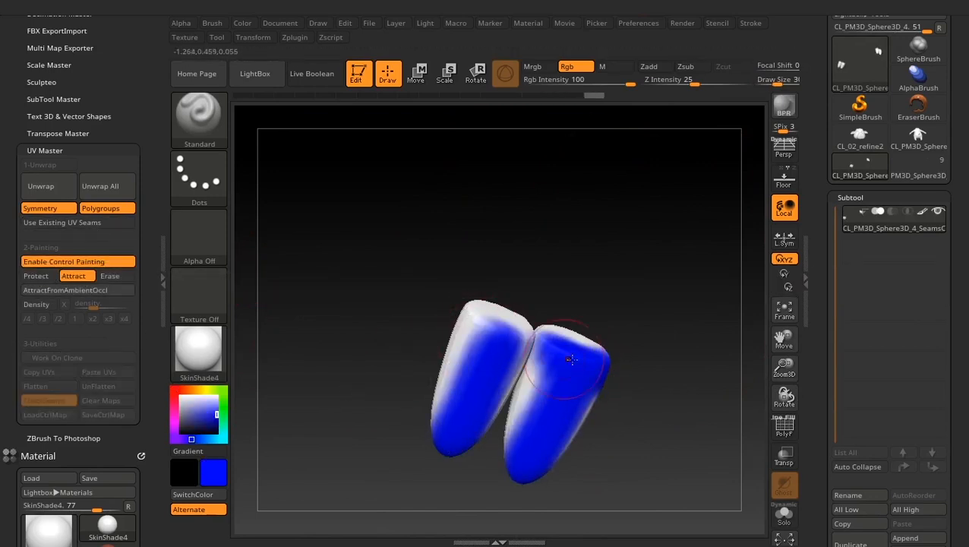
pyautogui.moveTo(482, 330); pyautogui.dragTo(519, 339)
pyautogui.moveTo(411, 322)
pyautogui.keyDown('alt'); pyautogui.mouseDown()
pyautogui.moveTo(358, 286)
pyautogui.moveTo(465, 332)
pyautogui.mouseUp(); pyautogui.keyUp('alt')
pyautogui.moveTo(639, 221)
pyautogui.keyDown('alt'); pyautogui.mouseDown()
pyautogui.moveTo(660, 262)
pyautogui.moveTo(497, 372)
pyautogui.mouseUp(); pyautogui.keyUp('alt')
pyautogui.moveTo(508, 294); pyautogui.dragTo(526, 344)
pyautogui.moveTo(453, 300); pyautogui.dragTo(481, 295)
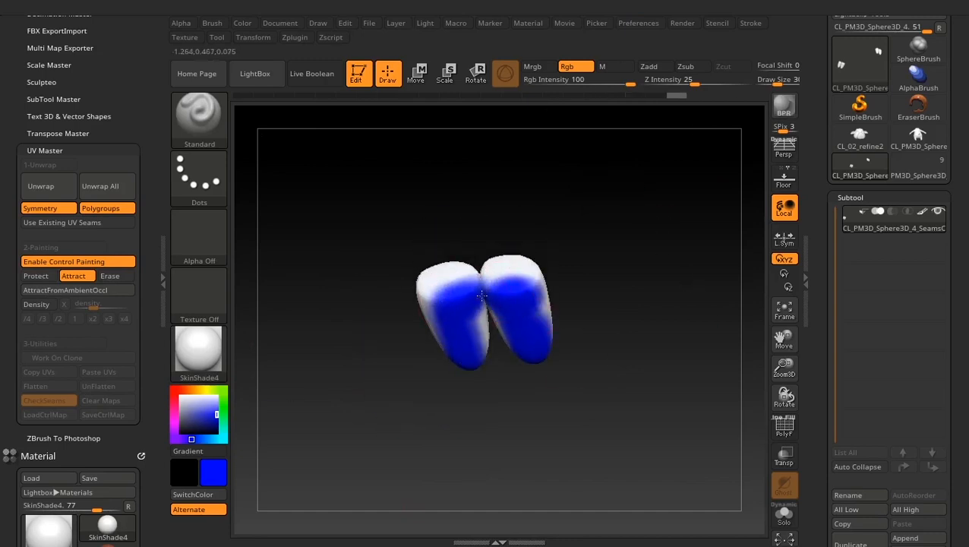
# Step: Unwrap the hand-hoof clone again using the Attract painting, and review its seams and flattened layout
pyautogui.click(55, 186)
pyautogui.click(52, 401)
pyautogui.keyDown('alt'); pyautogui.moveTo(486, 453); pyautogui.dragTo(410, 406); pyautogui.keyUp('alt')
pyautogui.click(35, 386)
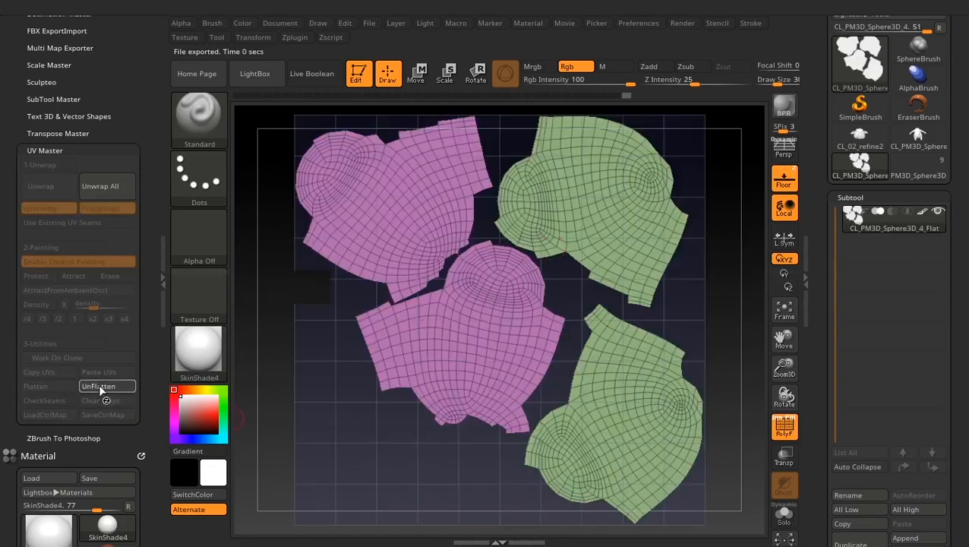
# Step: Restore the hand-hoof clone from its flattened layout to 3D and turn off control painting
pyautogui.click(100, 386)
pyautogui.moveTo(424, 398); pyautogui.dragTo(392, 364)
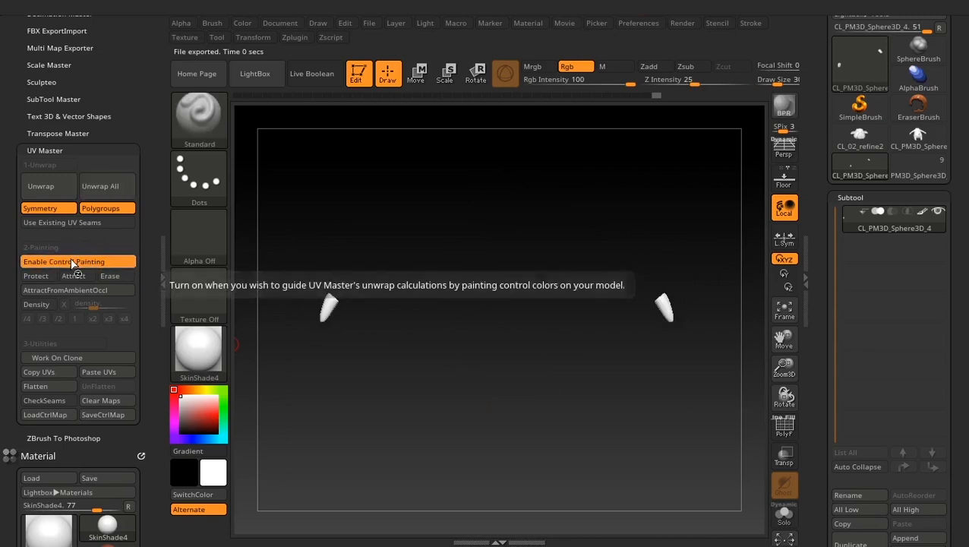
pyautogui.click(72, 262)
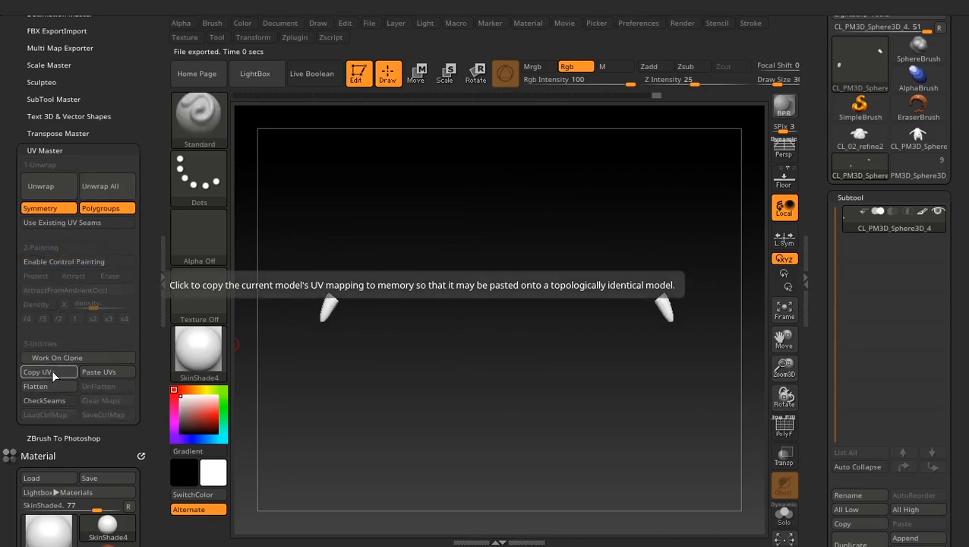
# Step: Copy the hand-hoof clone's UVs and switch back to the original buffalo tool
pyautogui.click(54, 375)
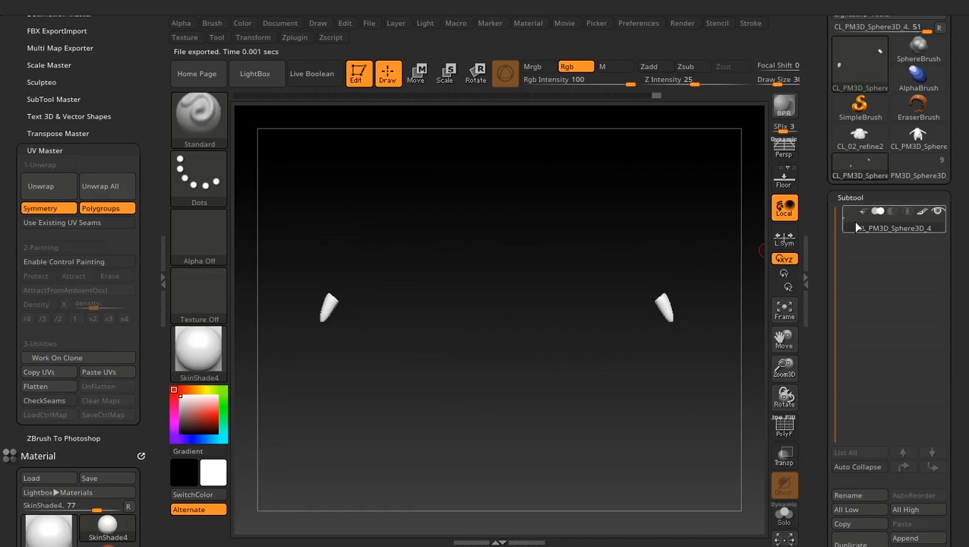
pyautogui.click(920, 165)
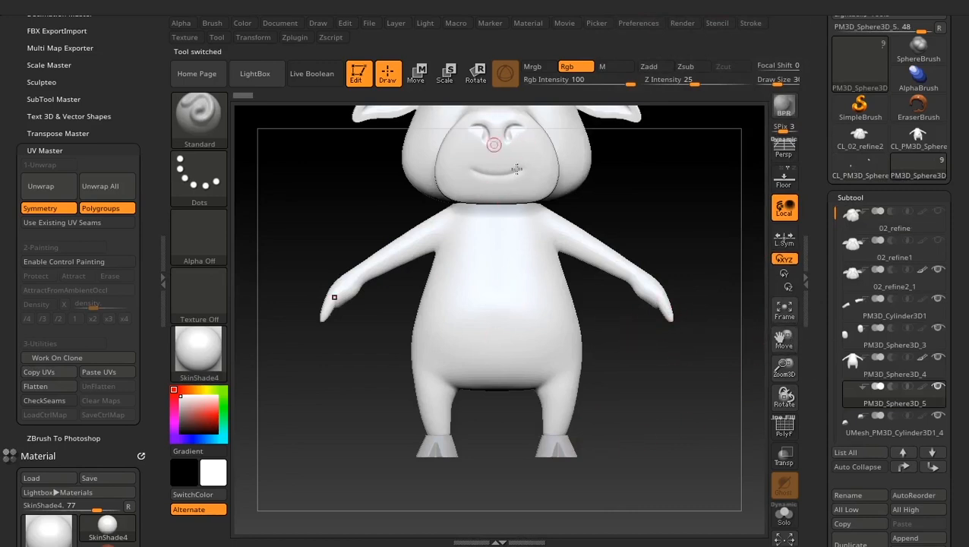
pyautogui.scroll(-2, 825, 409)
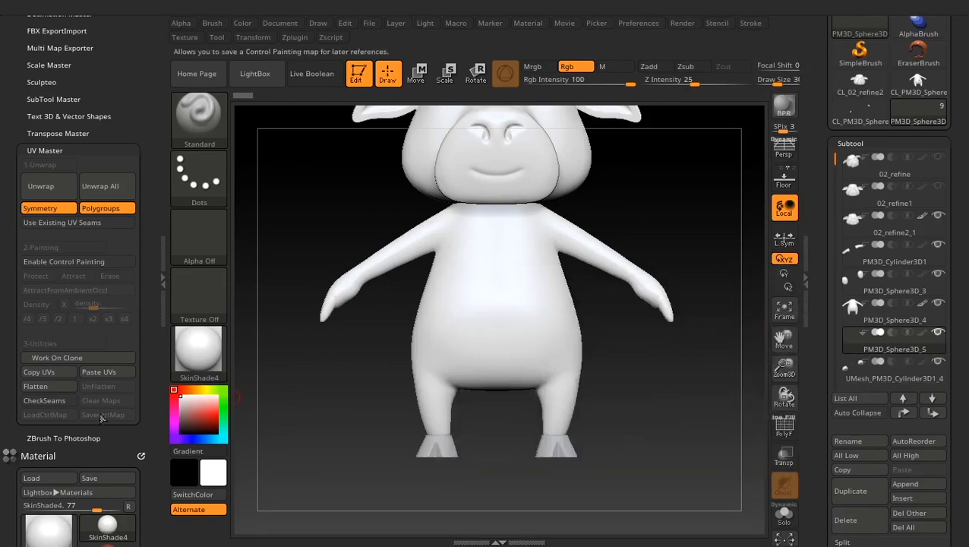
# Step: Select the foot-hoof subtool UMesh_PM3D_Cylinder3D1_4, create its UV Master clone, and show the polyframe
pyautogui.click(849, 375)
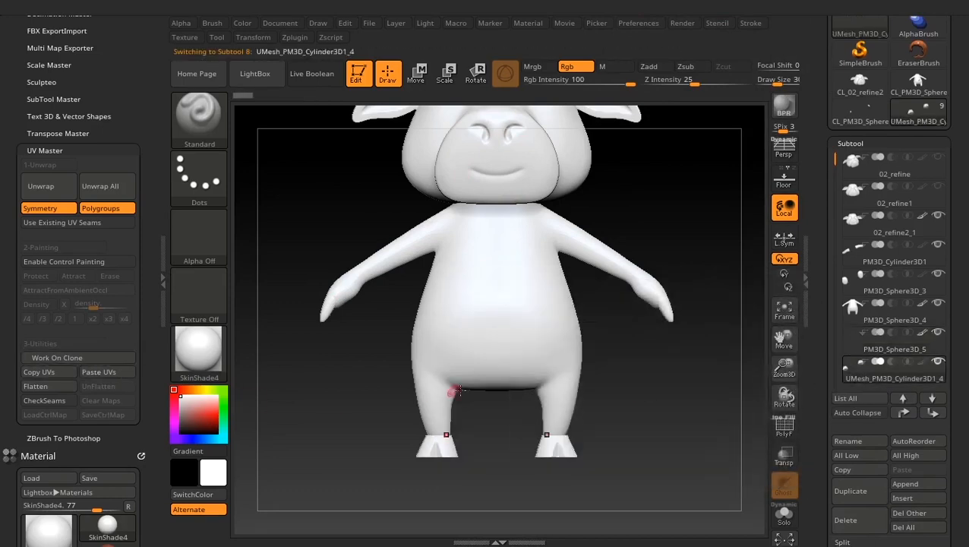
pyautogui.click(66, 361)
pyautogui.moveTo(484, 346); pyautogui.dragTo(519, 352)
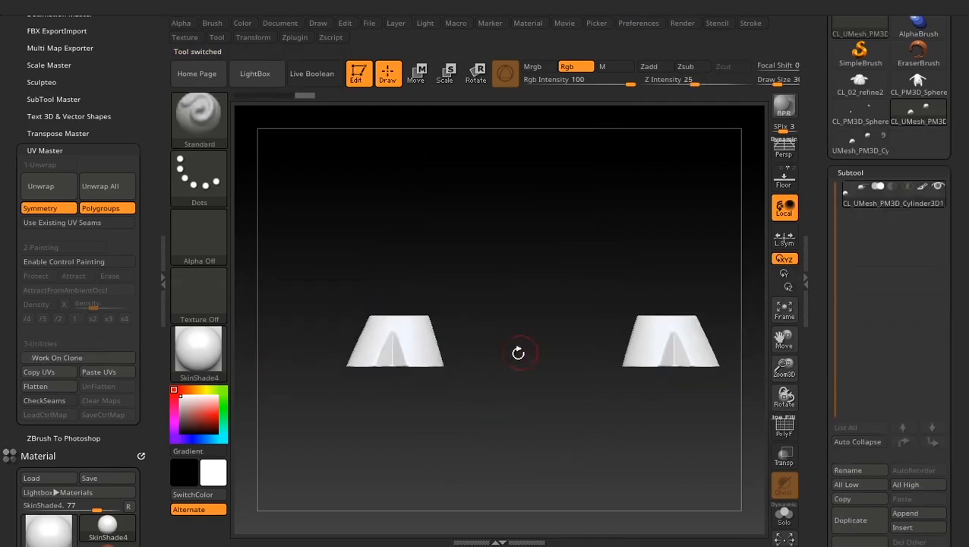
pyautogui.click(786, 430)
pyautogui.moveTo(608, 429); pyautogui.dragTo(465, 400)
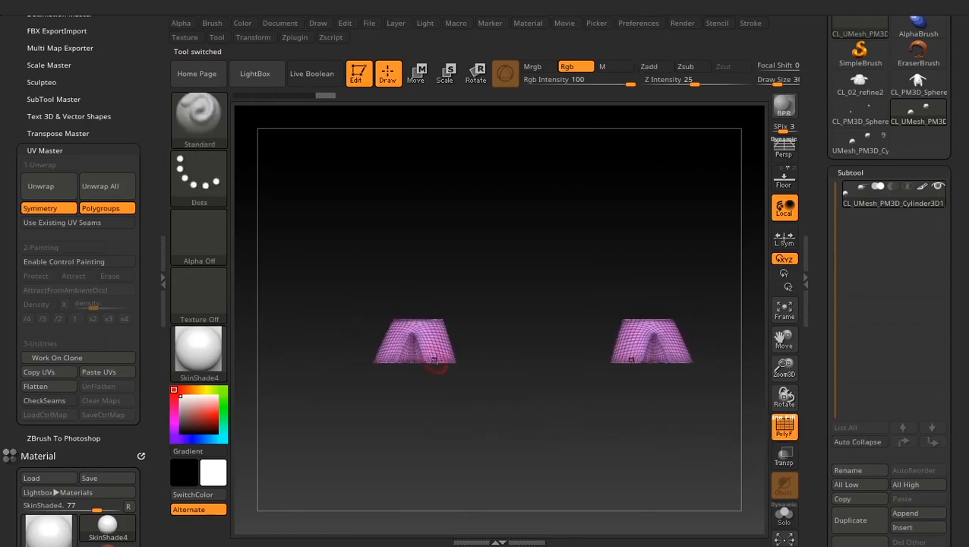
# Step: Mask the flat undersides of both foot hooves and assign them their own polygroup
pyautogui.moveTo(738, 458)
pyautogui.keyDown('ctrl'); pyautogui.mouseDown()
pyautogui.moveTo(390, 396)
pyautogui.moveTo(306, 362)
pyautogui.mouseUp(); pyautogui.keyUp('ctrl')
pyautogui.moveTo(603, 430)
pyautogui.mouseDown()
pyautogui.moveTo(607, 408)
pyautogui.moveTo(548, 361)
pyautogui.moveTo(561, 385)
pyautogui.moveTo(546, 434)
pyautogui.mouseUp()
pyautogui.hotkey('ctrl', 'w')
pyautogui.hotkey('ctrl', 'w')
pyautogui.keyDown('ctrl'); pyautogui.moveTo(740, 489); pyautogui.dragTo(319, 363); pyautogui.keyUp('ctrl')
pyautogui.moveTo(564, 421)
pyautogui.mouseDown()
pyautogui.moveTo(557, 342)
pyautogui.moveTo(536, 382)
pyautogui.moveTo(604, 396)
pyautogui.moveTo(647, 366)
pyautogui.mouseUp()
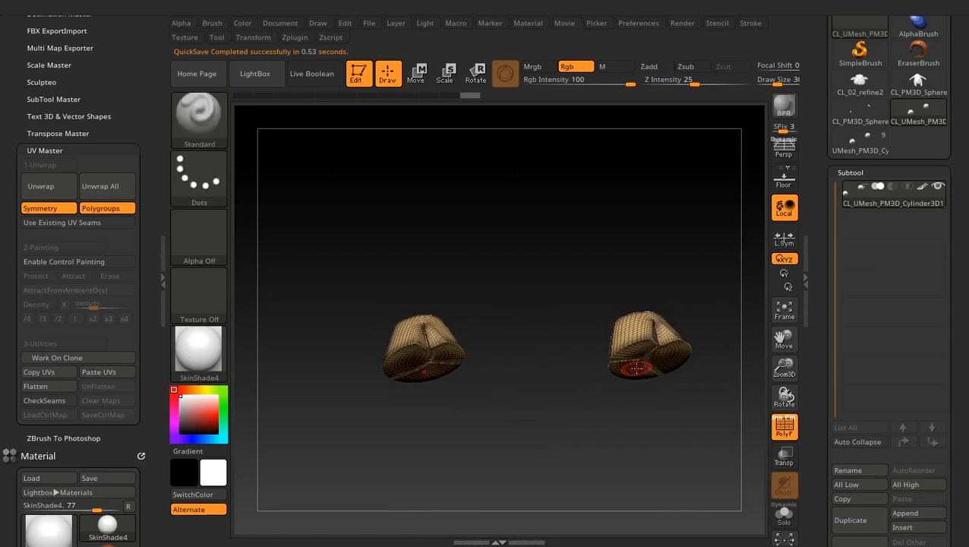
pyautogui.hotkey('ctrl', 'w')
# Step: Check the underside polygroup in isolation and give the top faces of both foot hooves a separate polygroup
pyautogui.keyDown('ctrl'); pyautogui.keyDown('shift'); pyautogui.click(636, 369); pyautogui.keyUp('shift'); pyautogui.keyUp('ctrl')
pyautogui.moveTo(587, 420); pyautogui.dragTo(599, 459)
pyautogui.keyDown('ctrl'); pyautogui.keyDown('shift'); pyautogui.click(602, 445); pyautogui.keyUp('shift'); pyautogui.keyUp('ctrl')
pyautogui.moveTo(738, 268)
pyautogui.keyDown('ctrl'); pyautogui.mouseDown()
pyautogui.moveTo(281, 313)
pyautogui.moveTo(281, 327)
pyautogui.mouseUp(); pyautogui.keyUp('ctrl')
pyautogui.press('ctrl')
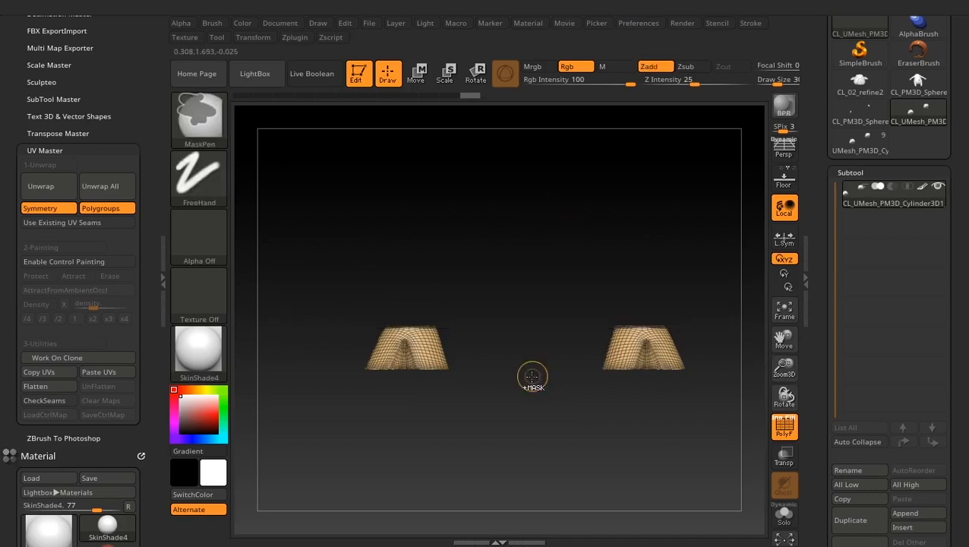
pyautogui.moveTo(528, 375)
pyautogui.mouseDown()
pyautogui.moveTo(531, 411)
pyautogui.moveTo(546, 309)
pyautogui.moveTo(543, 360)
pyautogui.mouseUp()
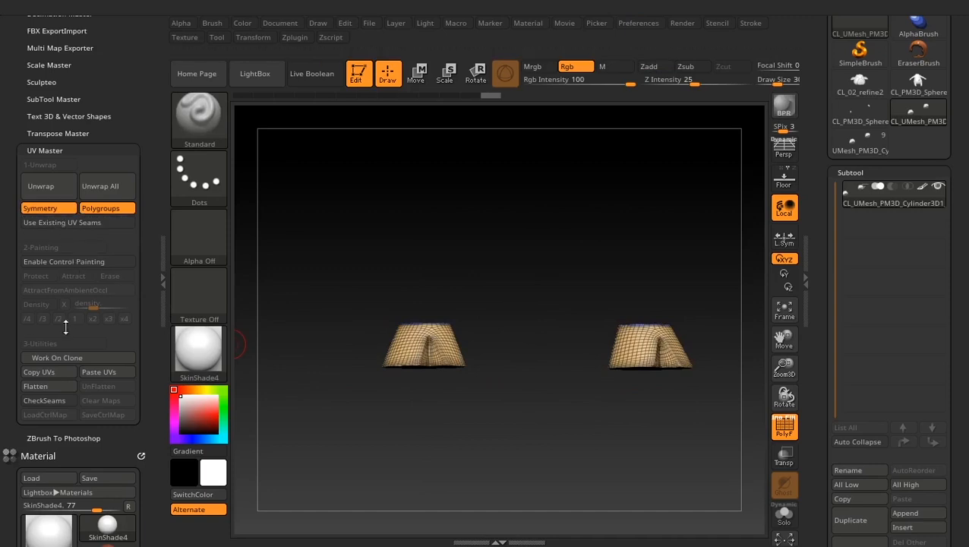
# Step: Unwrap the foot-hoof clone with Symmetry and Polygroups, review its seams and flattened layout, and restore it to 3D
pyautogui.click(55, 190)
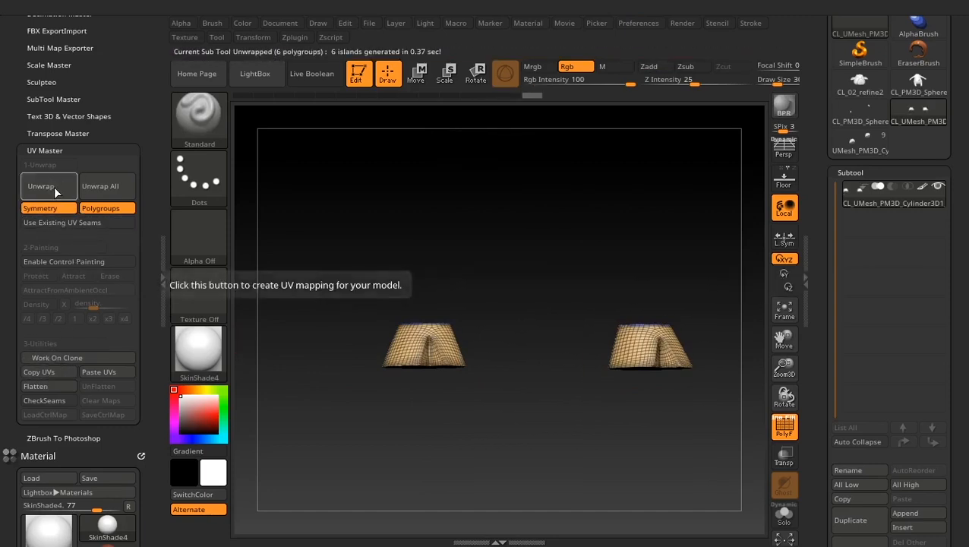
pyautogui.click(49, 402)
pyautogui.moveTo(435, 436); pyautogui.dragTo(448, 454)
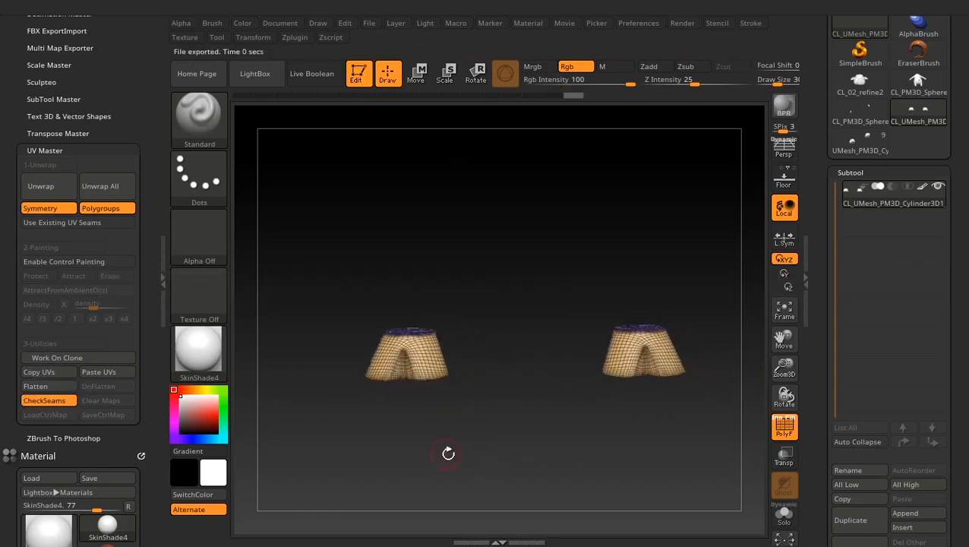
pyautogui.click(36, 386)
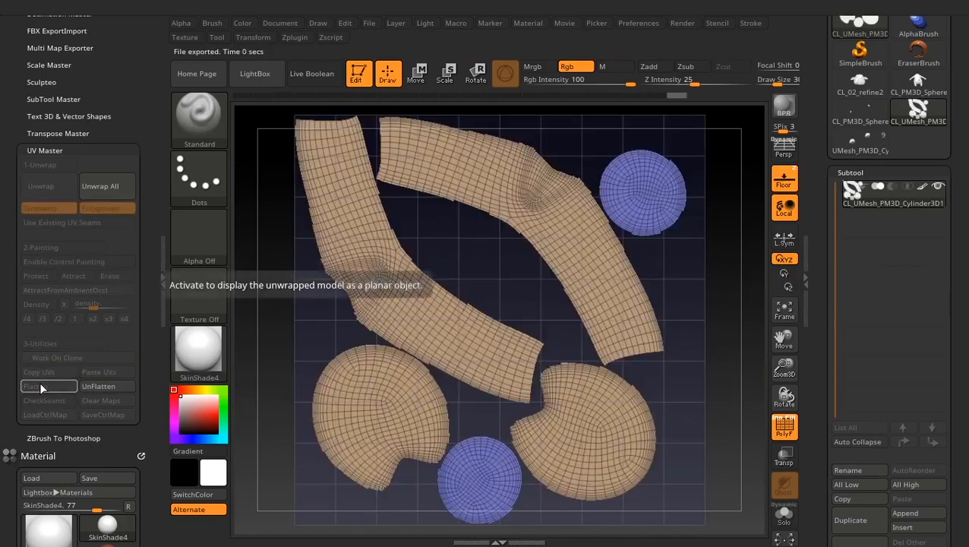
pyautogui.click(107, 388)
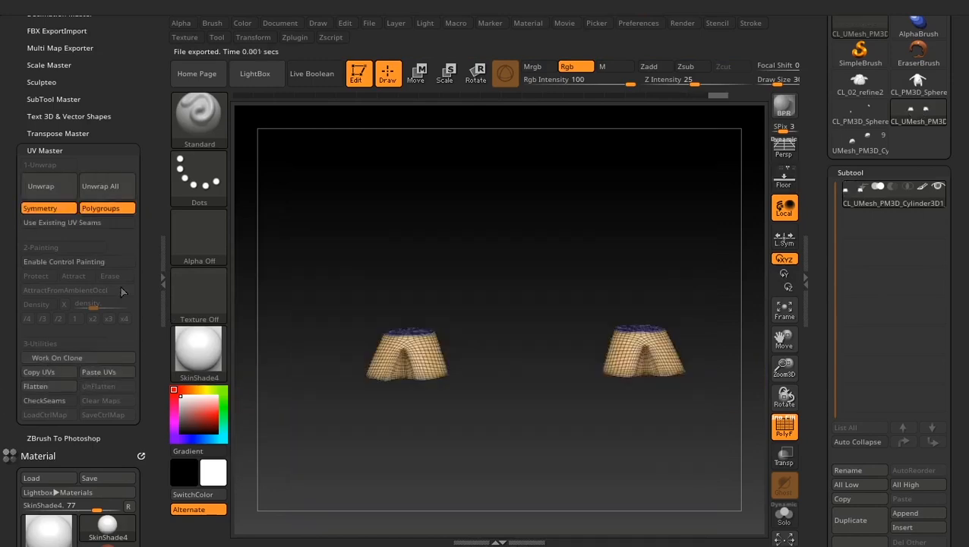
# Step: Copy the foot-hoof clone's UVs, hide the polyframe, and paste the UVs onto the original foot-hoof subtool
pyautogui.click(46, 372)
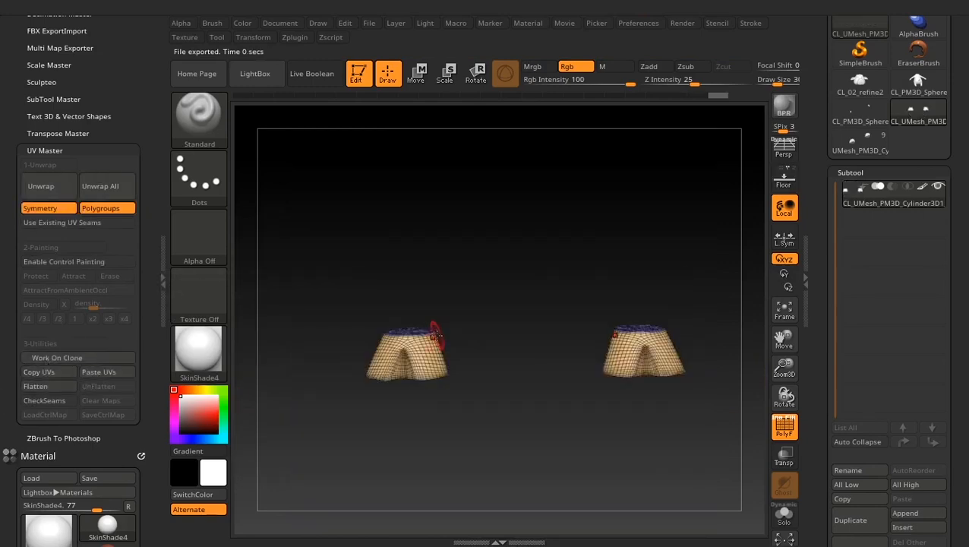
pyautogui.click(776, 434)
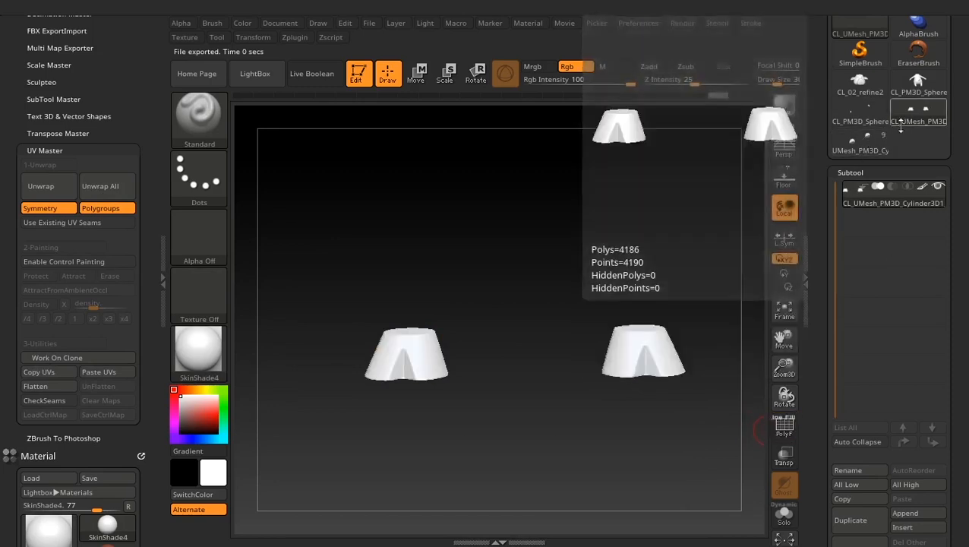
pyautogui.click(855, 147)
pyautogui.keyDown('alt'); pyautogui.moveTo(633, 439); pyautogui.dragTo(599, 413); pyautogui.keyUp('alt')
pyautogui.click(109, 376)
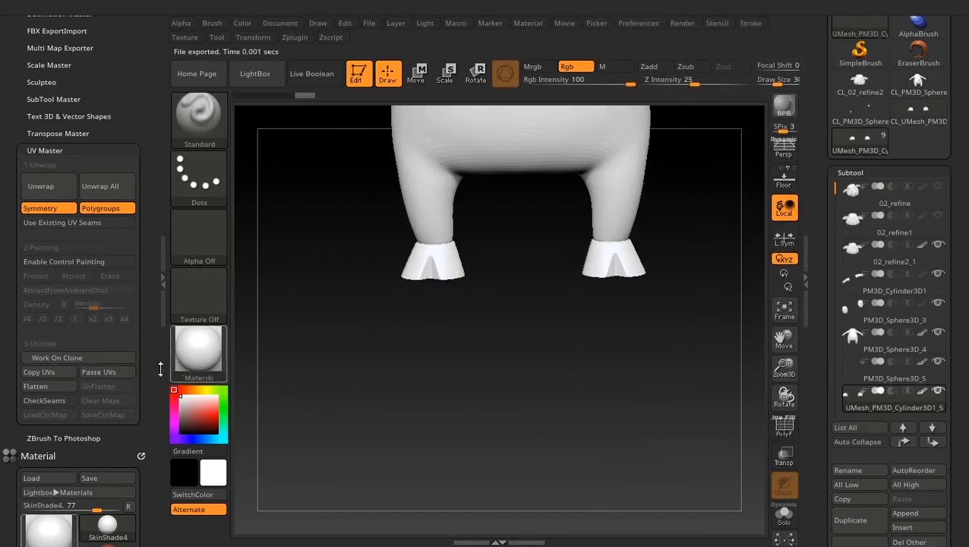
# Step: Select the drop-shaped PM3D_Sphere3D_5 subtool at the end of the subtool list and create its UV Master clone
pyautogui.moveTo(828, 187); pyautogui.dragTo(838, 253)
pyautogui.click(851, 345)
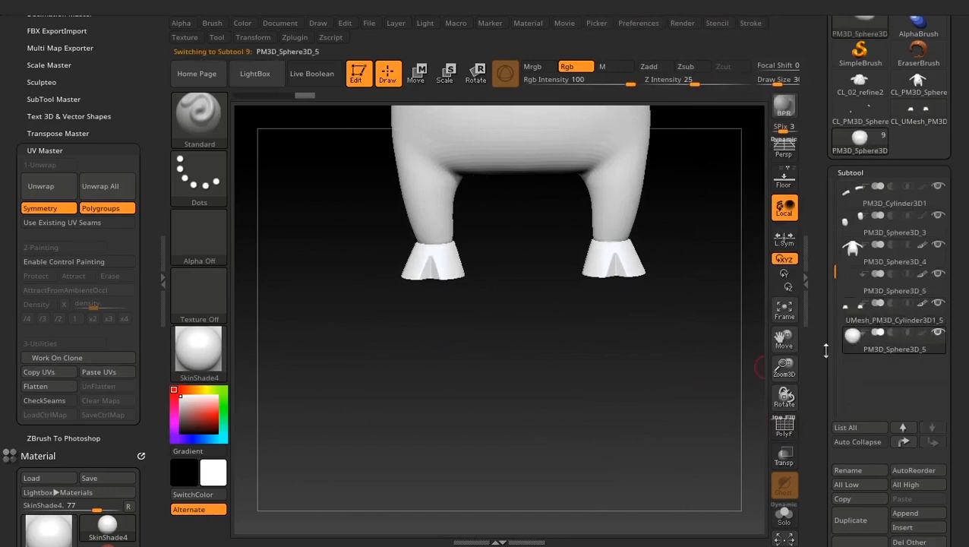
pyautogui.keyDown('alt'); pyautogui.moveTo(637, 398); pyautogui.dragTo(551, 451); pyautogui.keyUp('alt')
pyautogui.keyDown('alt'); pyautogui.moveTo(551, 451); pyautogui.dragTo(616, 473); pyautogui.keyUp('alt')
pyautogui.click(82, 362)
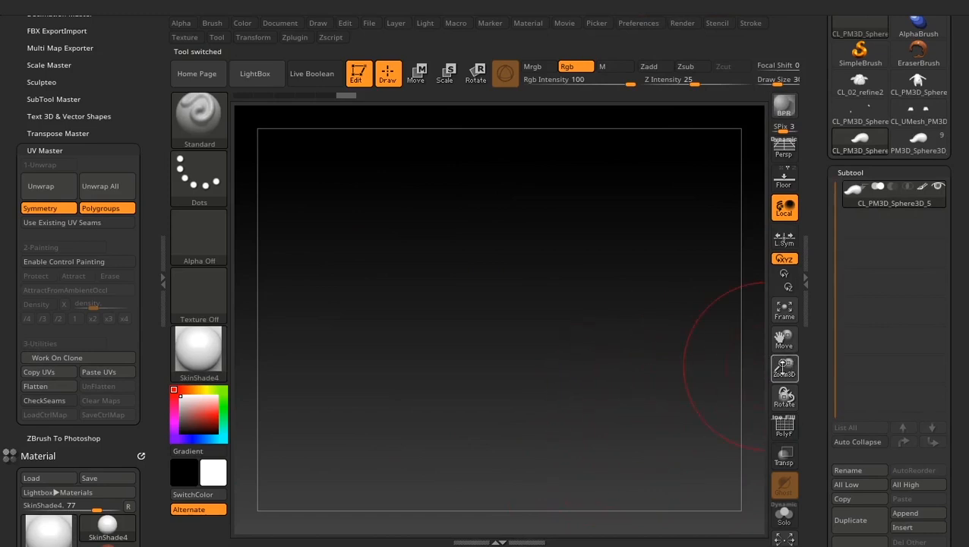
# Step: Enable control painting and paint Protect color over the surface of the drop-shaped clone
pyautogui.click(60, 261)
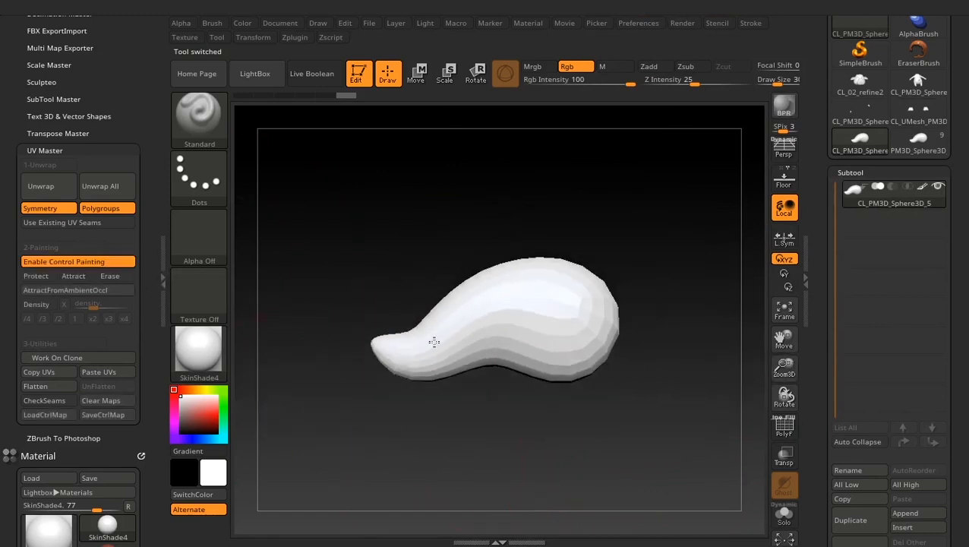
pyautogui.moveTo(575, 288); pyautogui.dragTo(388, 353)
pyautogui.moveTo(491, 443); pyautogui.dragTo(493, 403)
pyautogui.moveTo(486, 244); pyautogui.dragTo(600, 266)
pyautogui.moveTo(621, 392); pyautogui.dragTo(493, 398)
pyautogui.moveTo(574, 258)
pyautogui.mouseDown()
pyautogui.moveTo(494, 288)
pyautogui.moveTo(517, 277)
pyautogui.mouseUp()
# Step: Paint Attract color along the drop-shaped clone's underside and round end, and switch to Protect with a smaller draw size
pyautogui.click(74, 276)
pyautogui.moveTo(548, 404); pyautogui.dragTo(541, 367)
pyautogui.moveTo(489, 240)
pyautogui.mouseDown()
pyautogui.moveTo(664, 325)
pyautogui.moveTo(626, 441)
pyautogui.moveTo(524, 410)
pyautogui.mouseUp()
pyautogui.click(36, 276)
pyautogui.press('space')
pyautogui.click(354, 300)
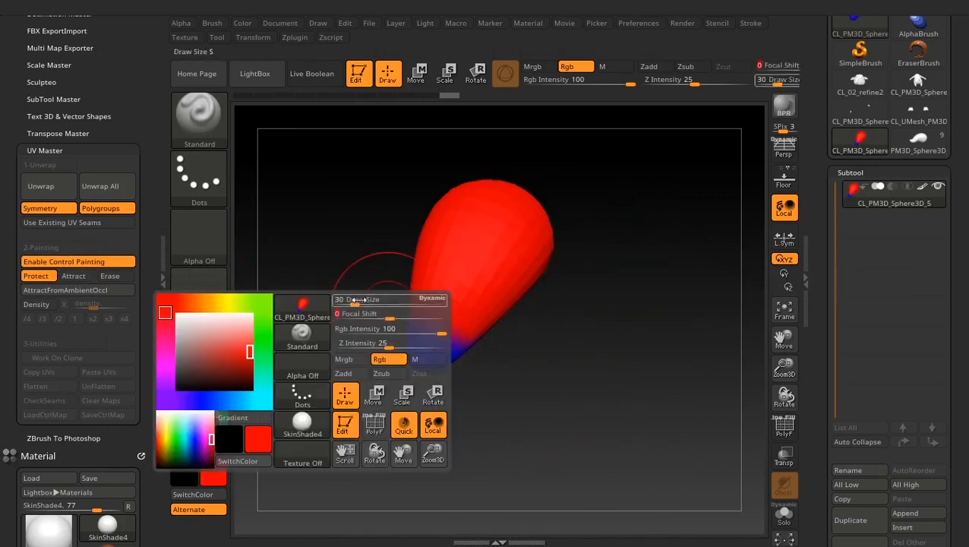
pyautogui.moveTo(453, 334)
pyautogui.mouseDown()
pyautogui.moveTo(430, 329)
pyautogui.moveTo(575, 316)
pyautogui.mouseUp()
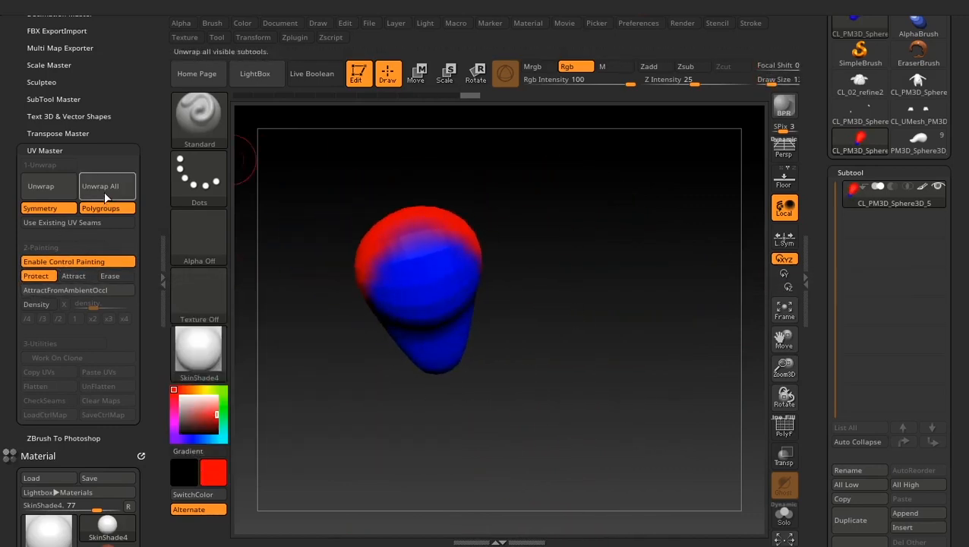
# Step: Unwrap the drop-shaped clone, review its seams and flattened layout, and turn off seam display and control painting
pyautogui.click(107, 189)
pyautogui.click(43, 401)
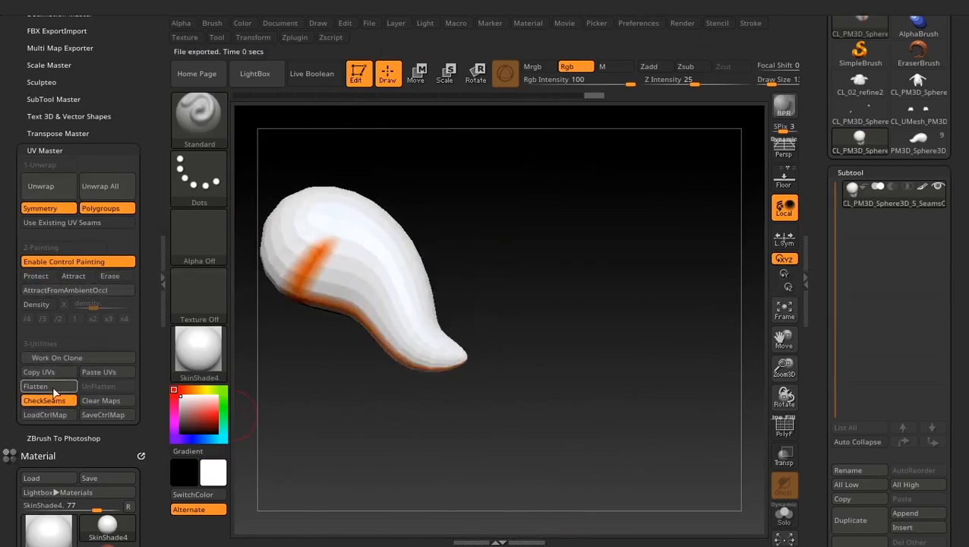
pyautogui.click(35, 386)
pyautogui.click(98, 386)
pyautogui.click(43, 400)
pyautogui.click(69, 262)
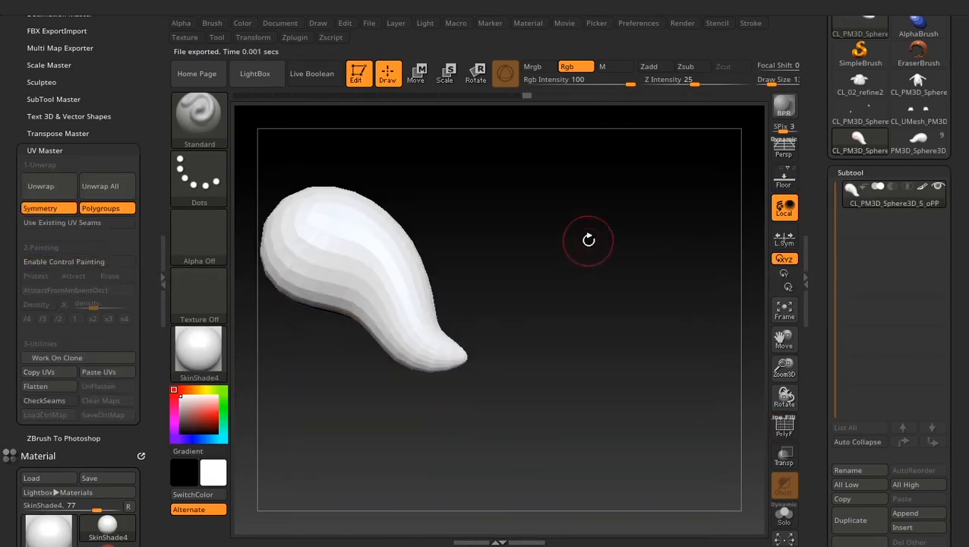
# Step: Return to the original buffalo tool, select the horn subtool PM3D_Cylinder3D1, and create its UV Master clone
pyautogui.click(918, 141)
pyautogui.click(71, 358)
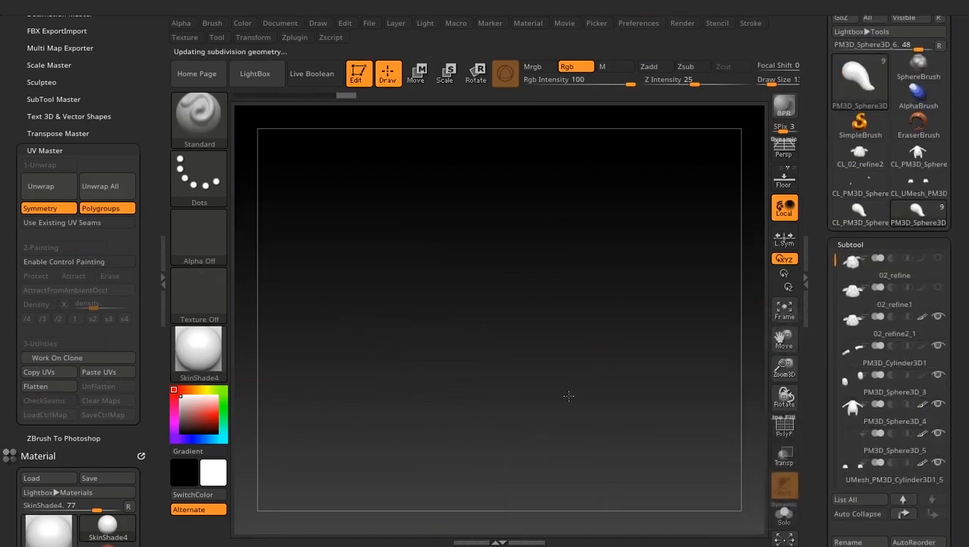
pyautogui.click(790, 316)
pyautogui.click(850, 414)
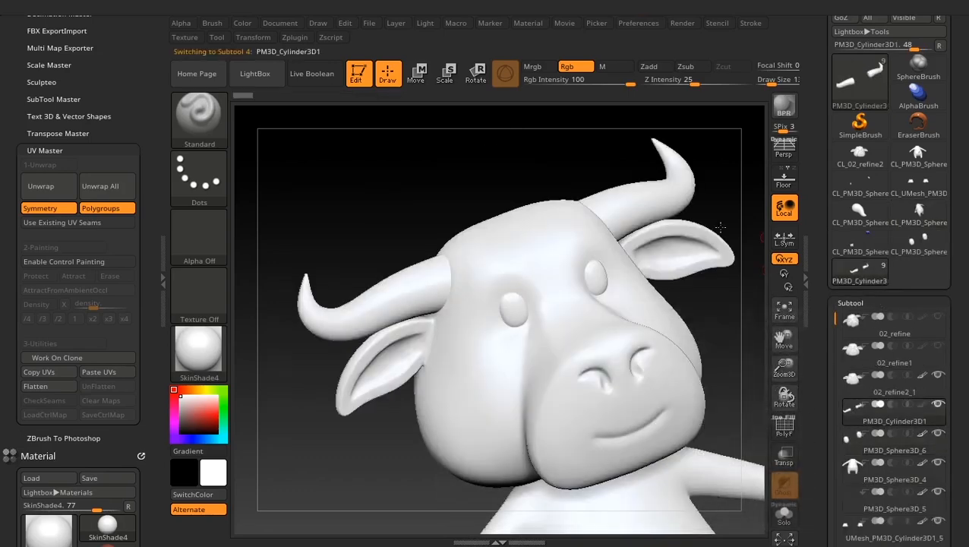
pyautogui.click(57, 358)
pyautogui.moveTo(510, 358)
pyautogui.mouseDown()
pyautogui.moveTo(551, 389)
pyautogui.moveTo(531, 395)
pyautogui.moveTo(518, 391)
pyautogui.moveTo(597, 372)
pyautogui.moveTo(442, 271)
pyautogui.mouseUp()
# Step: Mask the flat base faces of both horns for their own polygroup, and show the polyframe
pyautogui.keyDown('ctrl'); pyautogui.moveTo(526, 215); pyautogui.dragTo(459, 360); pyautogui.keyUp('ctrl')
pyautogui.moveTo(484, 355); pyautogui.dragTo(503, 349)
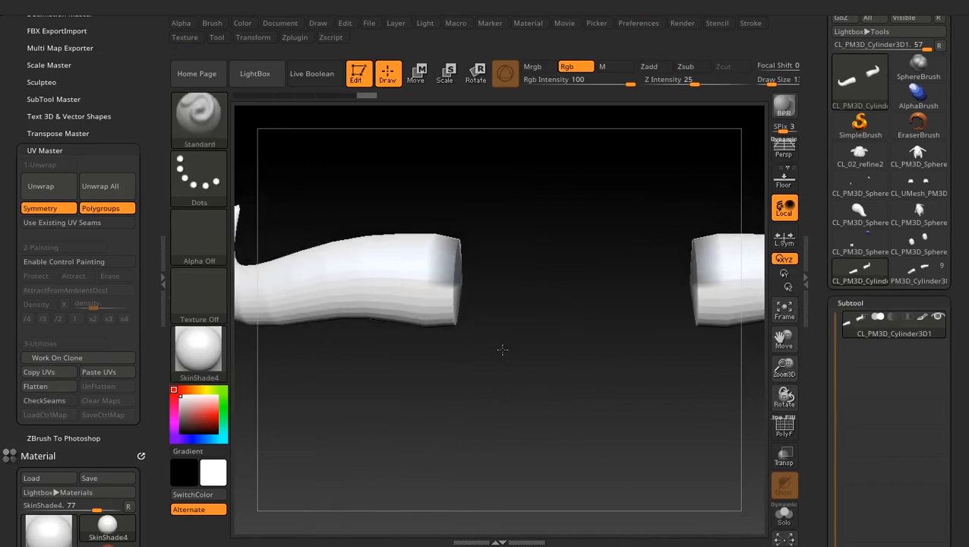
pyautogui.keyDown('ctrl'); pyautogui.moveTo(547, 208); pyautogui.dragTo(453, 377); pyautogui.keyUp('ctrl')
pyautogui.hotkey('shift', 'f')
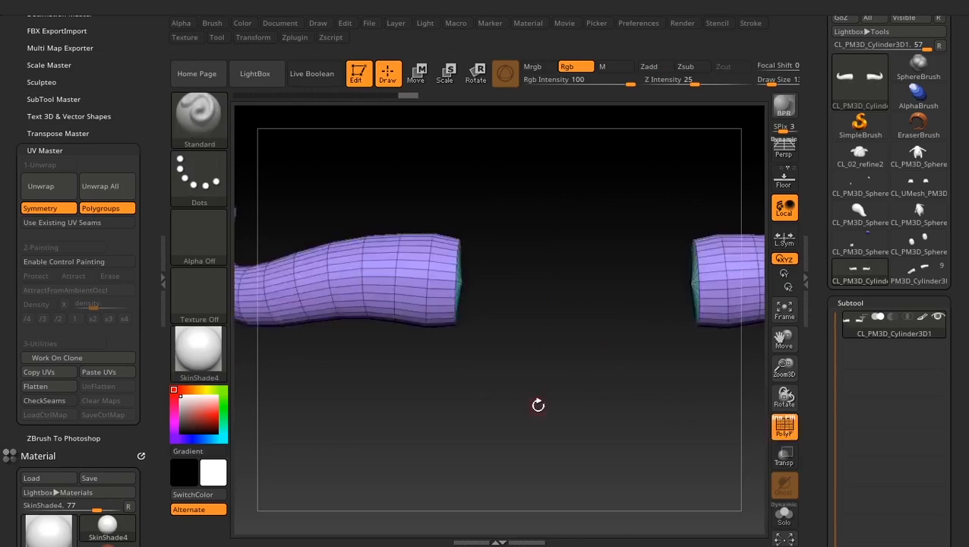
pyautogui.moveTo(539, 405); pyautogui.dragTo(578, 415)
# Step: Enable control painting on the horn clone and paint Protect color along one side and the tips of the horns
pyautogui.click(72, 261)
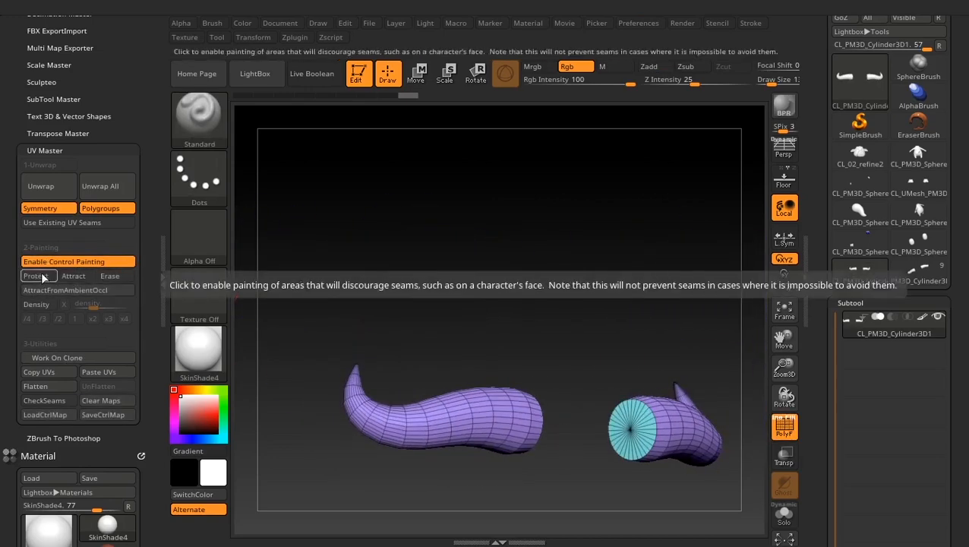
pyautogui.click(44, 277)
pyautogui.moveTo(479, 311)
pyautogui.mouseDown()
pyautogui.moveTo(511, 375)
pyautogui.moveTo(606, 307)
pyautogui.mouseUp()
pyautogui.press('space')
pyautogui.moveTo(542, 327); pyautogui.dragTo(567, 329)
pyautogui.moveTo(590, 376)
pyautogui.mouseDown()
pyautogui.moveTo(409, 444)
pyautogui.moveTo(483, 464)
pyautogui.moveTo(596, 414)
pyautogui.mouseUp()
# Step: Hide the polyframe and paint Attract color along the opposite side of both horns, adjusting the draw size
pyautogui.click(86, 278)
pyautogui.hotkey('shift', 'f')
pyautogui.moveTo(646, 197); pyautogui.dragTo(625, 245)
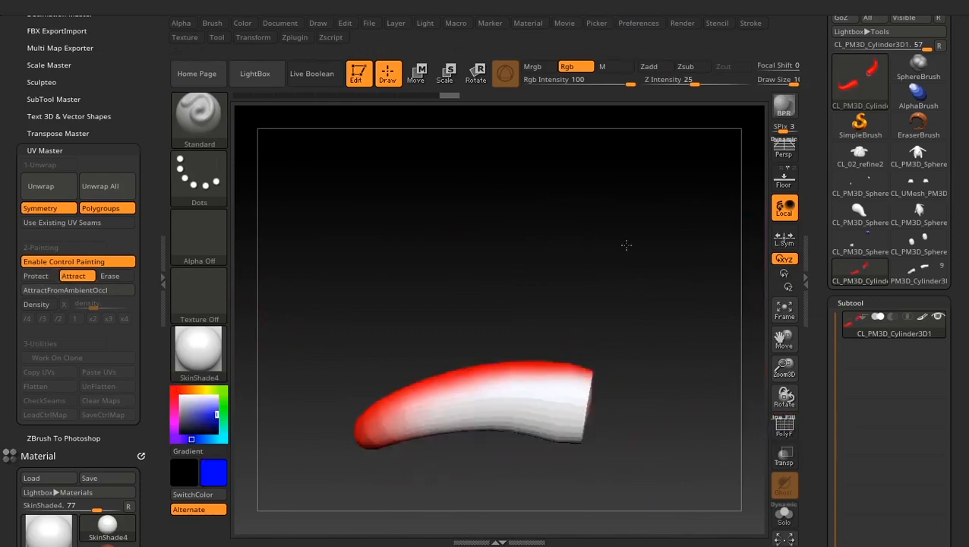
pyautogui.moveTo(573, 373)
pyautogui.mouseDown()
pyautogui.moveTo(543, 418)
pyautogui.moveTo(425, 380)
pyautogui.mouseUp()
pyautogui.moveTo(426, 471); pyautogui.dragTo(478, 433)
pyautogui.press('space')
pyautogui.moveTo(457, 326); pyautogui.dragTo(432, 325)
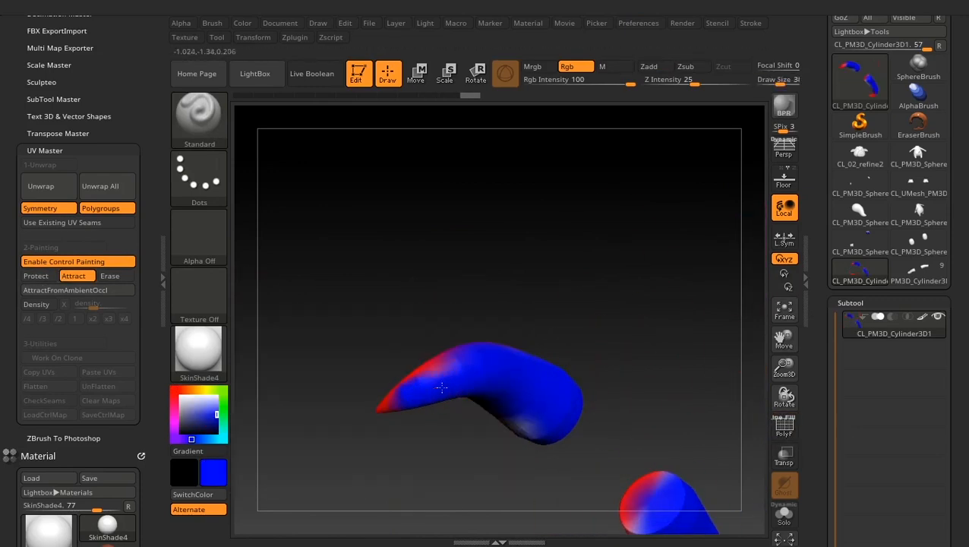
# Step: Unwrap the horn clone using the control painting, review its seams and flattened layout, and restore it to 3D
pyautogui.click(42, 186)
pyautogui.click(36, 386)
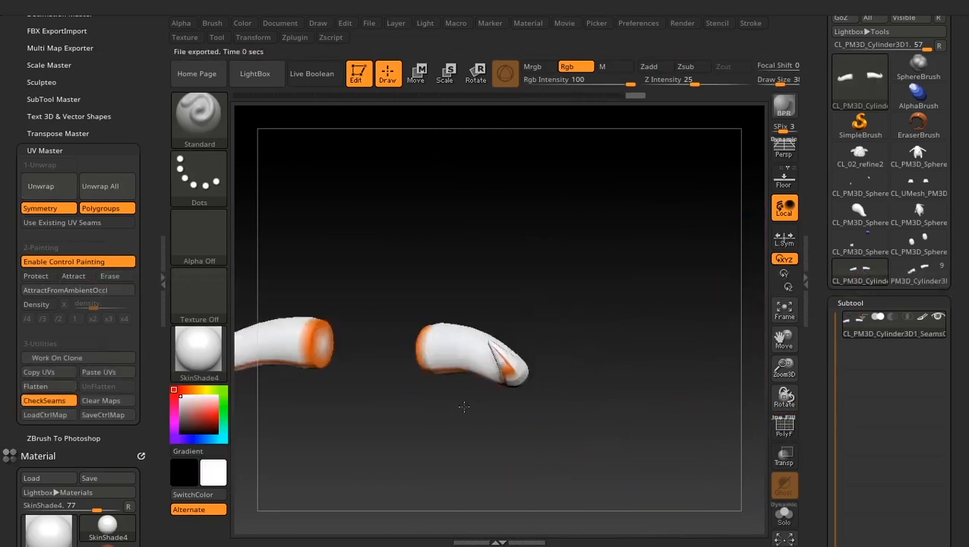
pyautogui.click(110, 388)
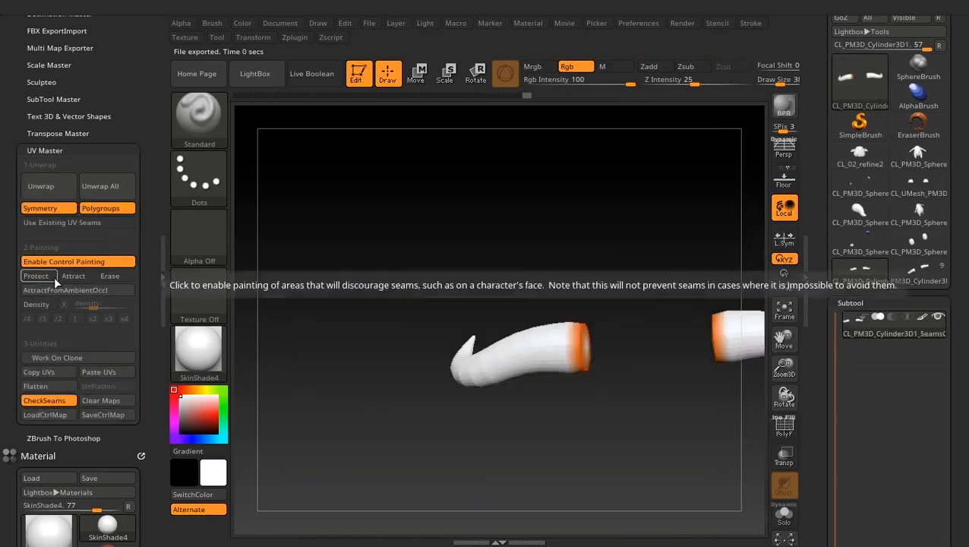
# Step: Return to the original buffalo tool, select the eye subtool PM3D_Sphere3D_6, and create its UV Master clone
pyautogui.click(859, 280)
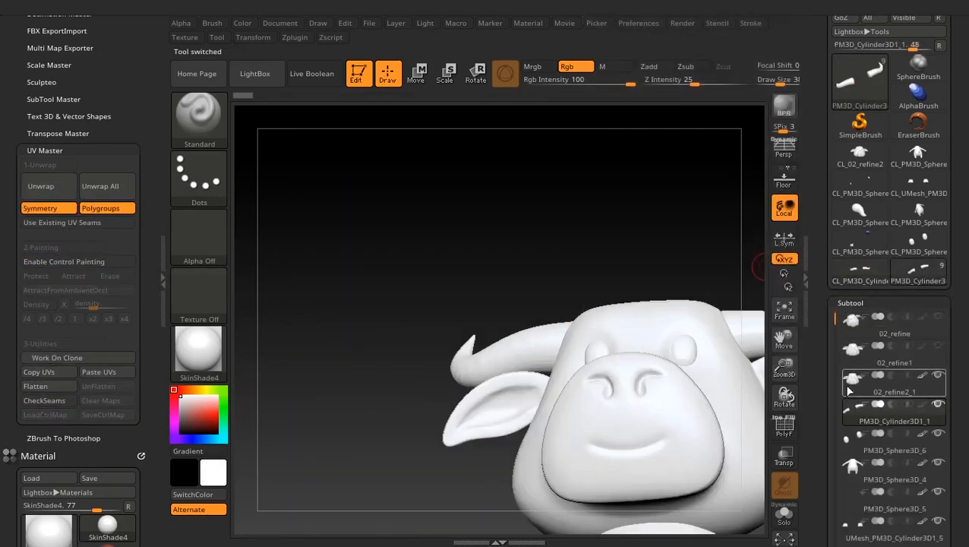
pyautogui.moveTo(713, 304); pyautogui.dragTo(726, 334)
pyautogui.click(874, 441)
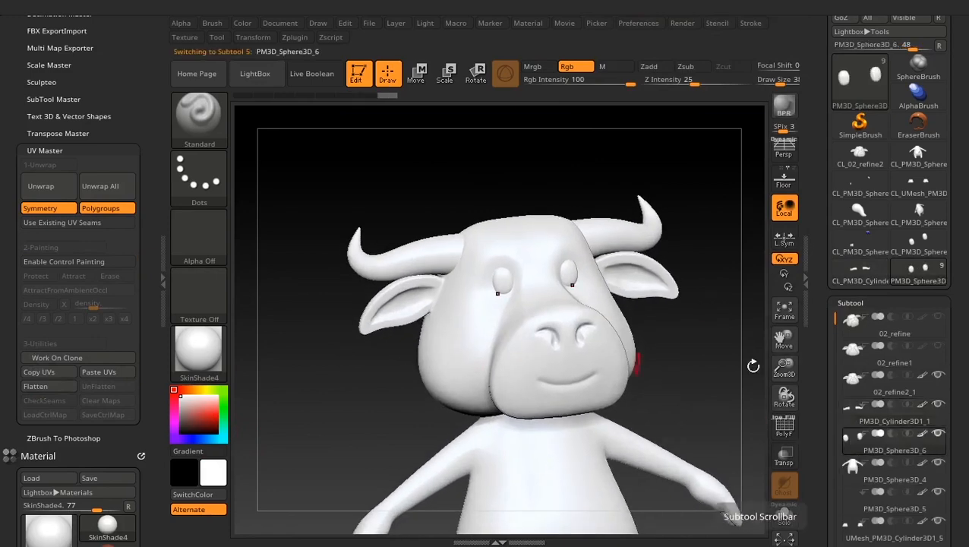
pyautogui.click(68, 357)
# Step: Show the eye clone's polyframe and group the fronts of both eyes separately from their backs
pyautogui.moveTo(498, 335)
pyautogui.mouseDown()
pyautogui.moveTo(585, 335)
pyautogui.moveTo(515, 502)
pyautogui.moveTo(570, 419)
pyautogui.moveTo(352, 346)
pyautogui.mouseUp()
pyautogui.hotkey('shift', 'f')
pyautogui.hotkey('ctrl', 'w')
pyautogui.moveTo(627, 399); pyautogui.dragTo(639, 304)
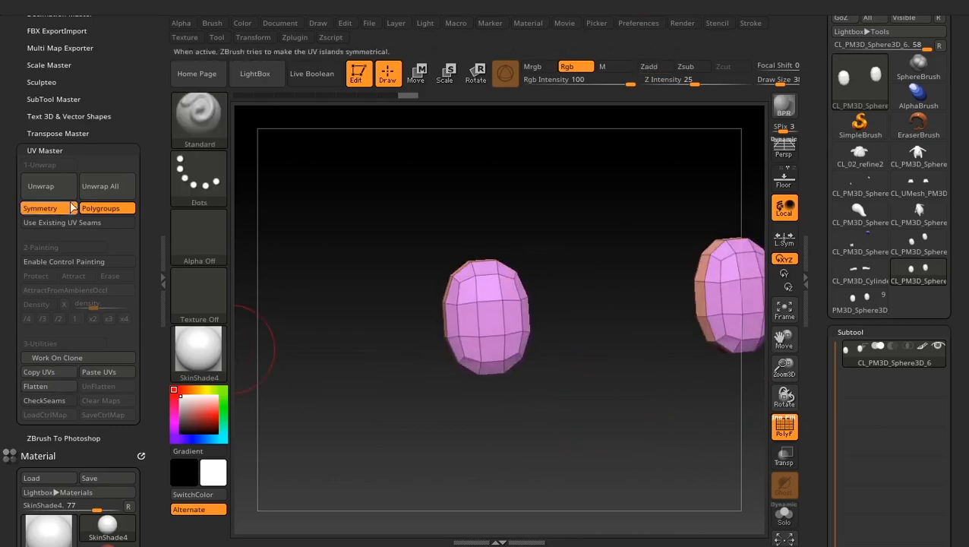
# Step: Unwrap the eye clone with symmetry and polygroups, preview its flattened UV layout, and restore it to 3D
pyautogui.click(41, 186)
pyautogui.click(35, 386)
pyautogui.click(86, 386)
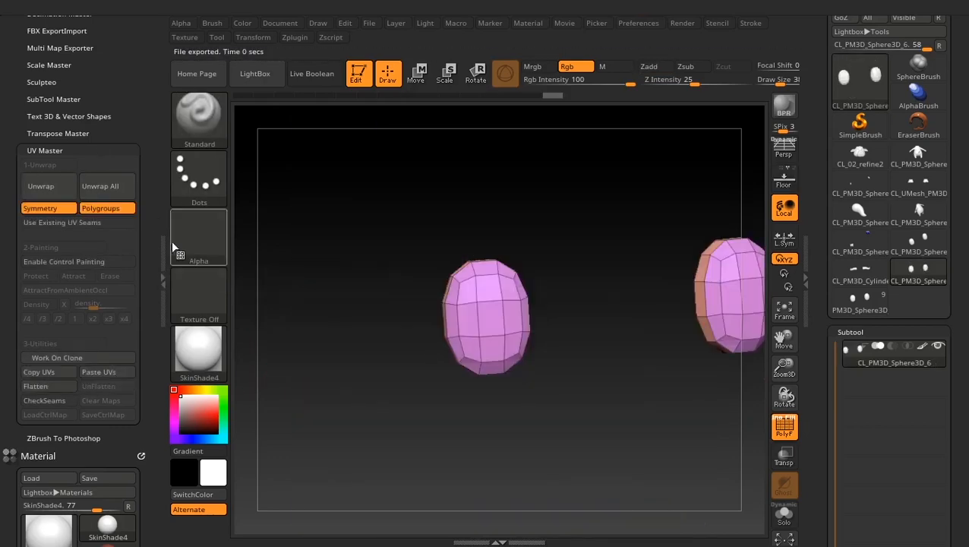
# Step: Return to the original buffalo tool, inspect the eyes' polygroups with the polyframe, hide it, and frame the whole character from the front
pyautogui.click(785, 428)
pyautogui.click(863, 310)
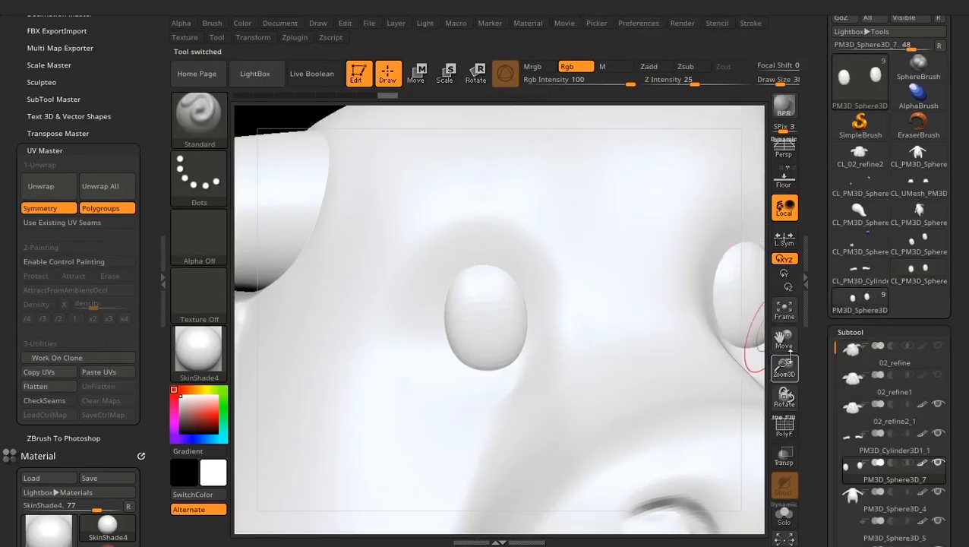
pyautogui.scroll(-5, 822, 345)
pyautogui.click(785, 428)
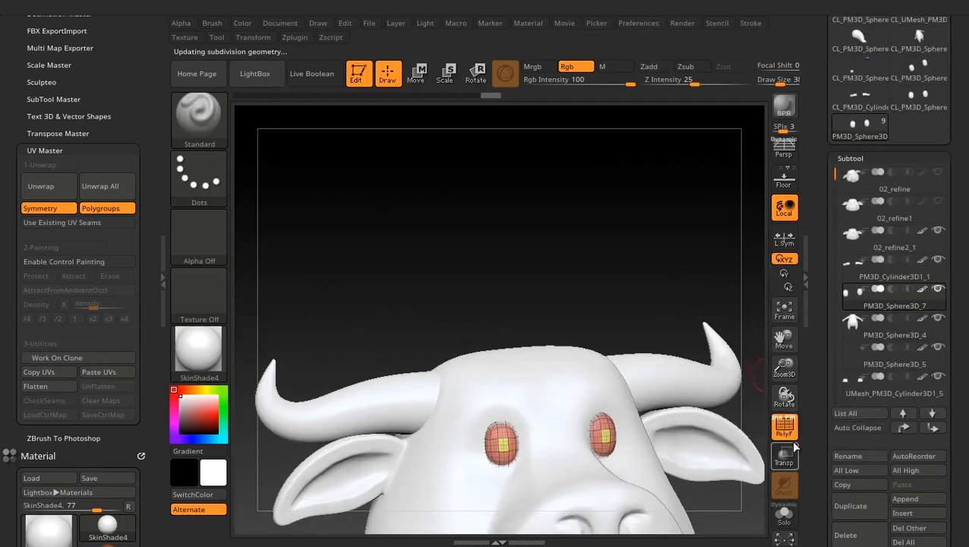
pyautogui.click(786, 430)
pyautogui.keyDown('alt'); pyautogui.moveTo(693, 246); pyautogui.dragTo(695, 292); pyautogui.keyUp('alt')
pyautogui.moveTo(710, 386); pyautogui.dragTo(690, 379)
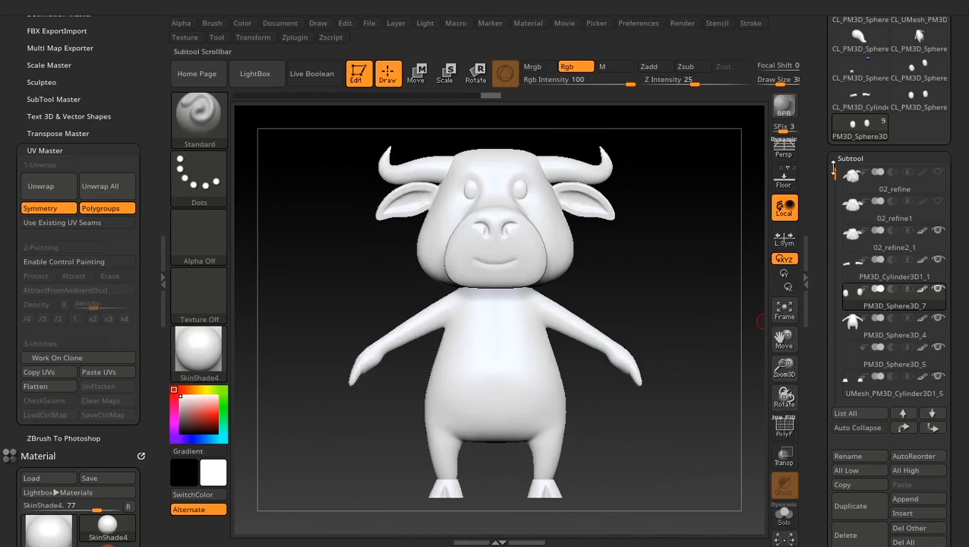
# Step: Review the buffalo's subtool list and its UV Map settings, including the Morph UV option and map size
pyautogui.moveTo(834, 169)
pyautogui.mouseDown()
pyautogui.moveTo(837, 212)
pyautogui.moveTo(838, 193)
pyautogui.mouseUp()
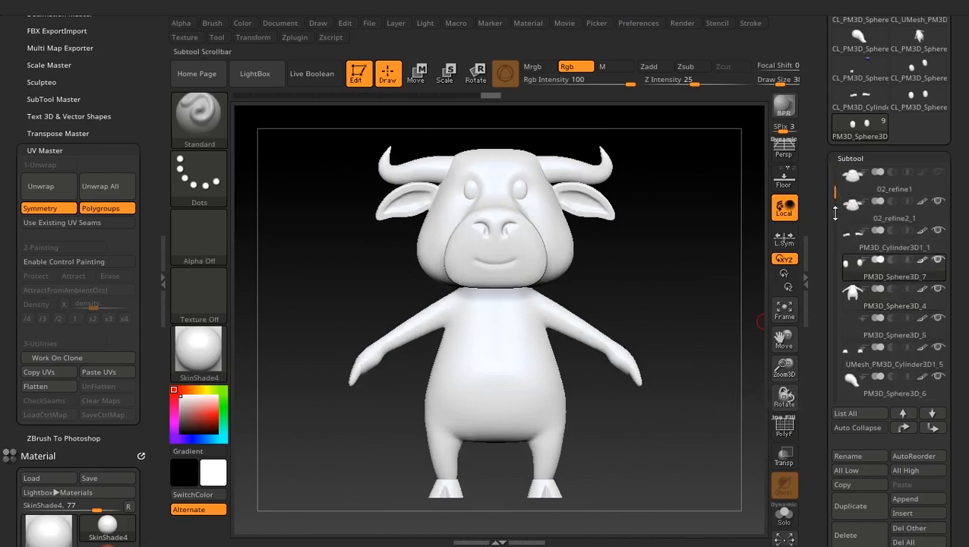
pyautogui.scroll(-10, 857, 185)
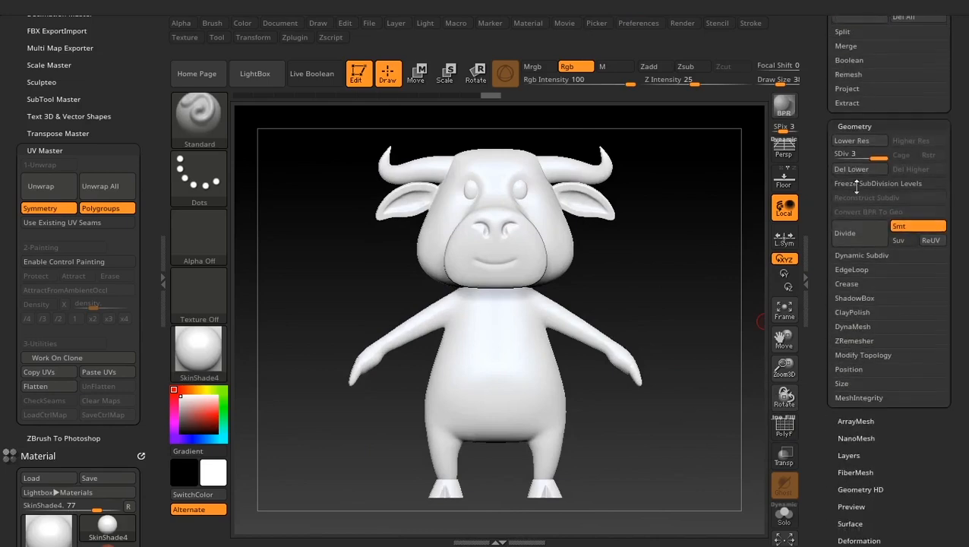
pyautogui.scroll(-5, 859, 175)
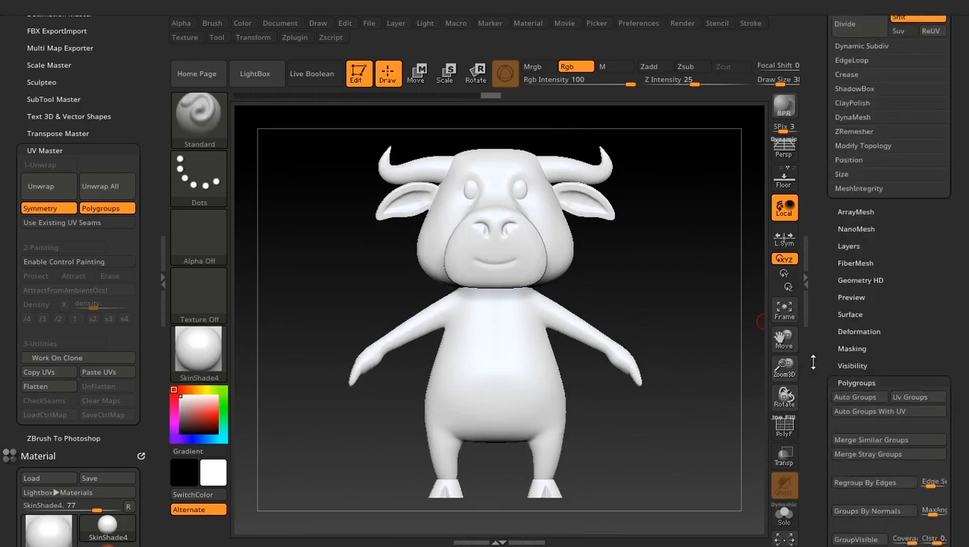
pyautogui.moveTo(813, 363); pyautogui.dragTo(823, 212)
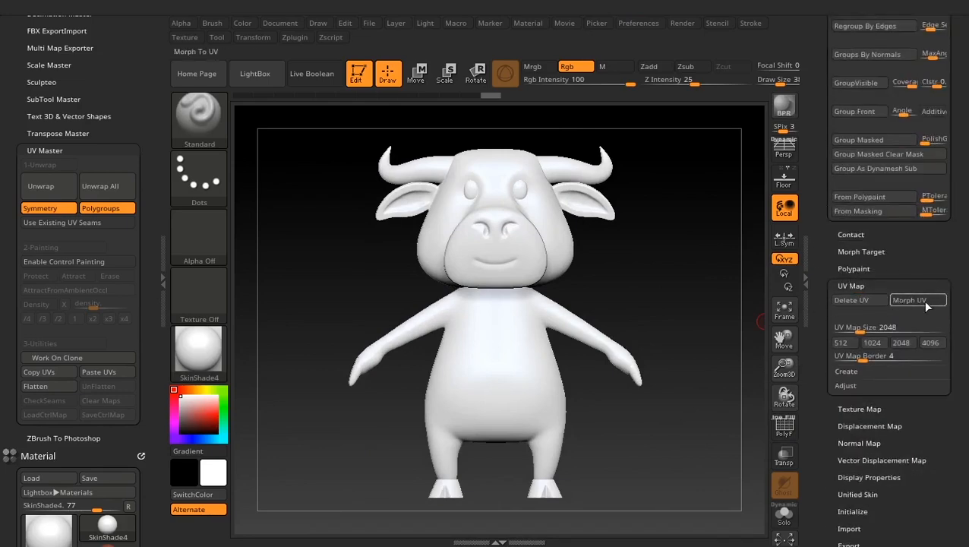
pyautogui.scroll(1, 904, 349)
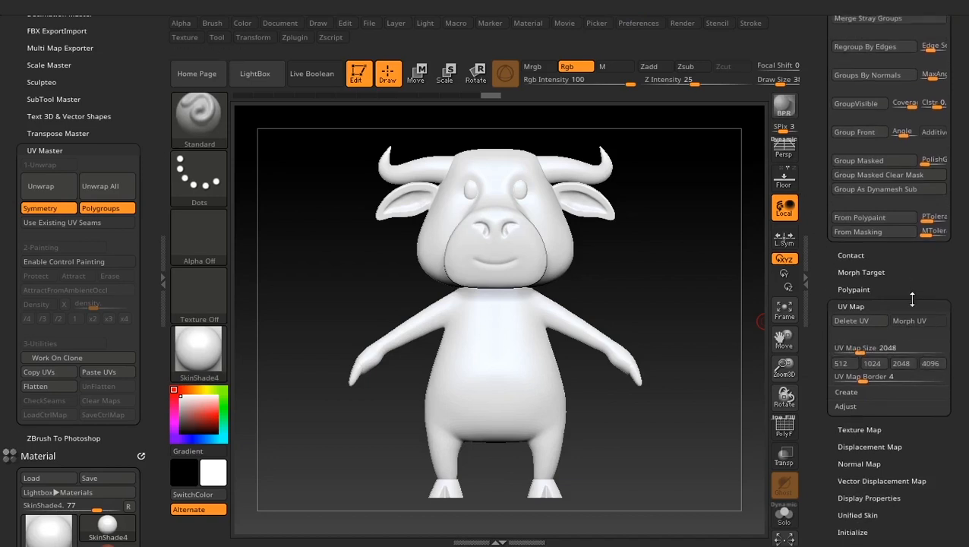
pyautogui.moveTo(822, 169); pyautogui.dragTo(821, 219)
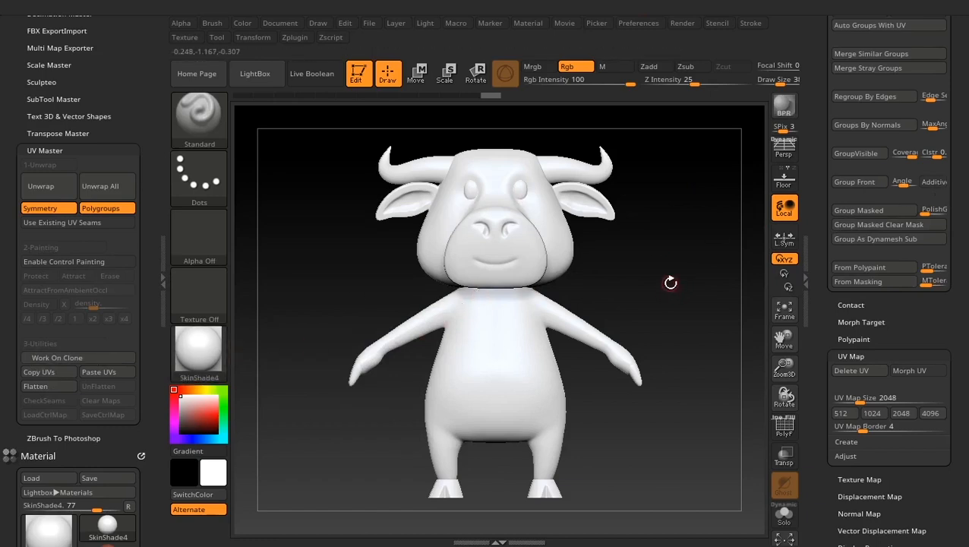
pyautogui.scroll(5, 826, 210)
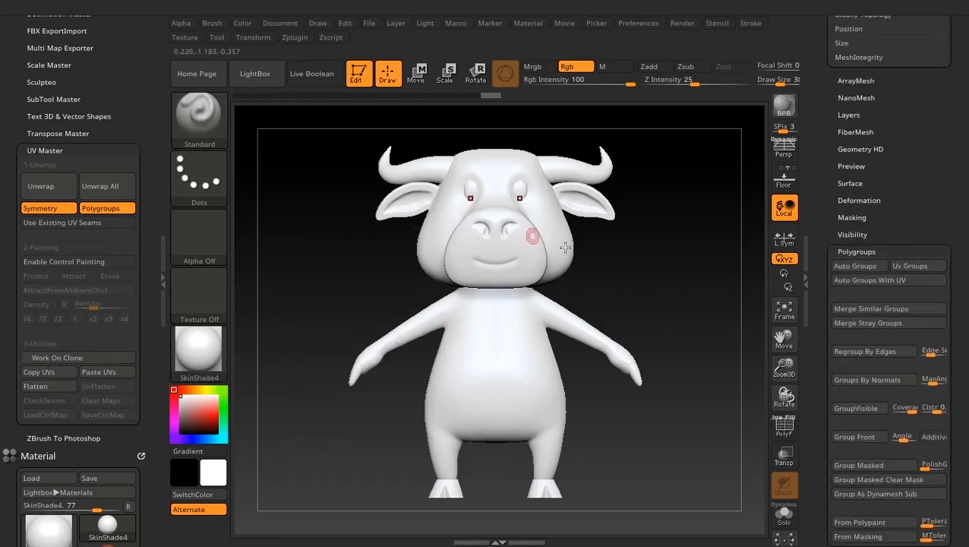
pyautogui.keyDown('alt'); pyautogui.moveTo(725, 364); pyautogui.dragTo(686, 339); pyautogui.keyUp('alt')
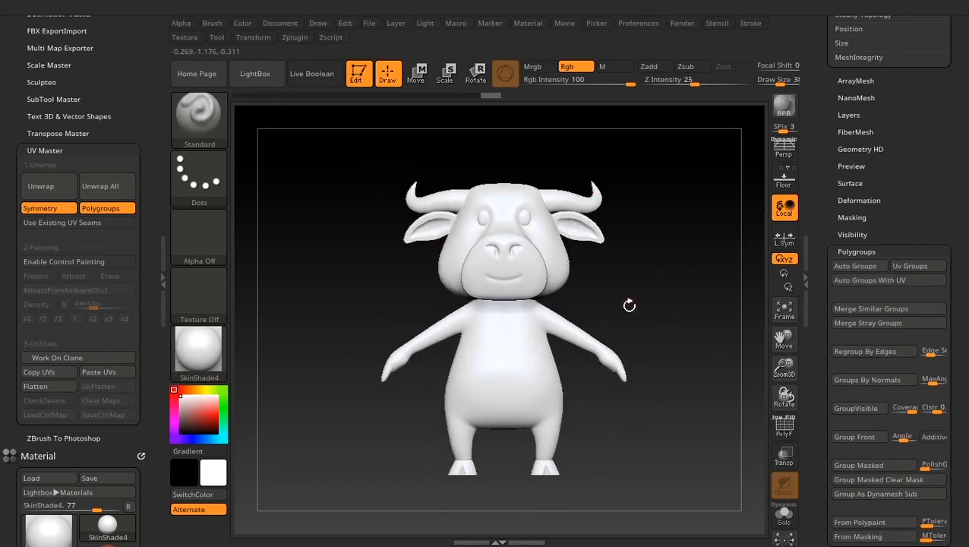